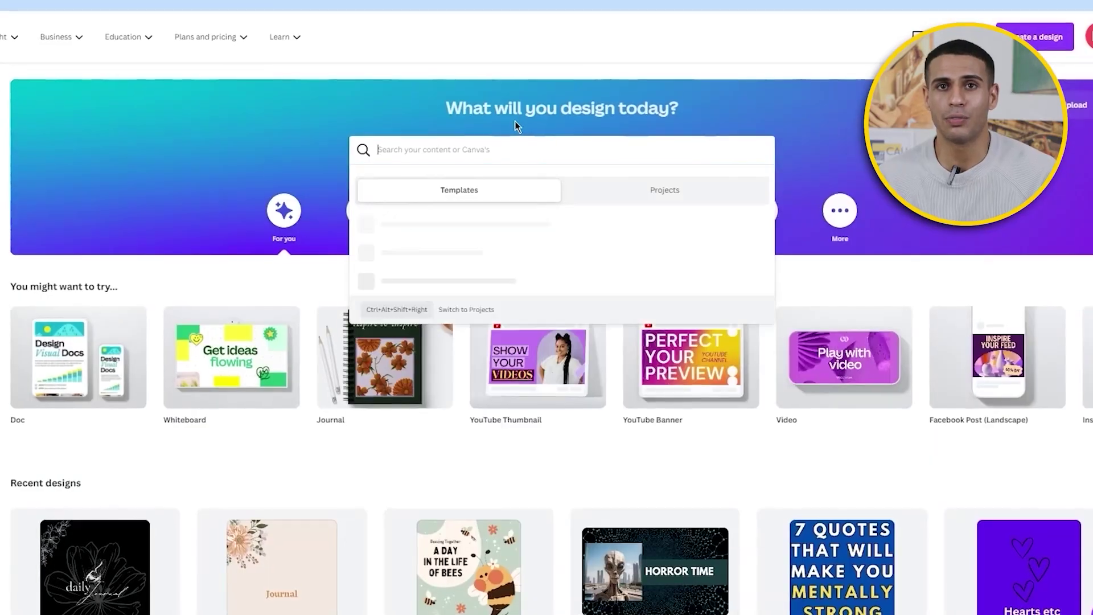
Step: Search Canva's templates for "crossword"
{"action": "type", "text": "crossword"}
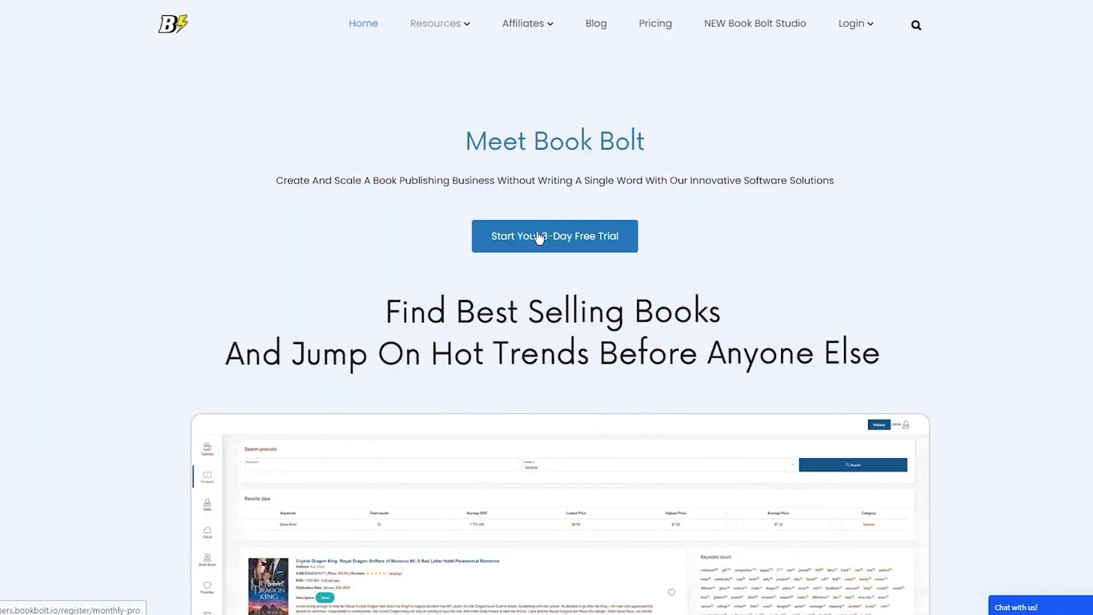
Step: Switch to Book Bolt's member area, change the tool category from Research to Create and open BookBolt Studio
{"action": "mouse_move", "coordinate": [849, 27]}
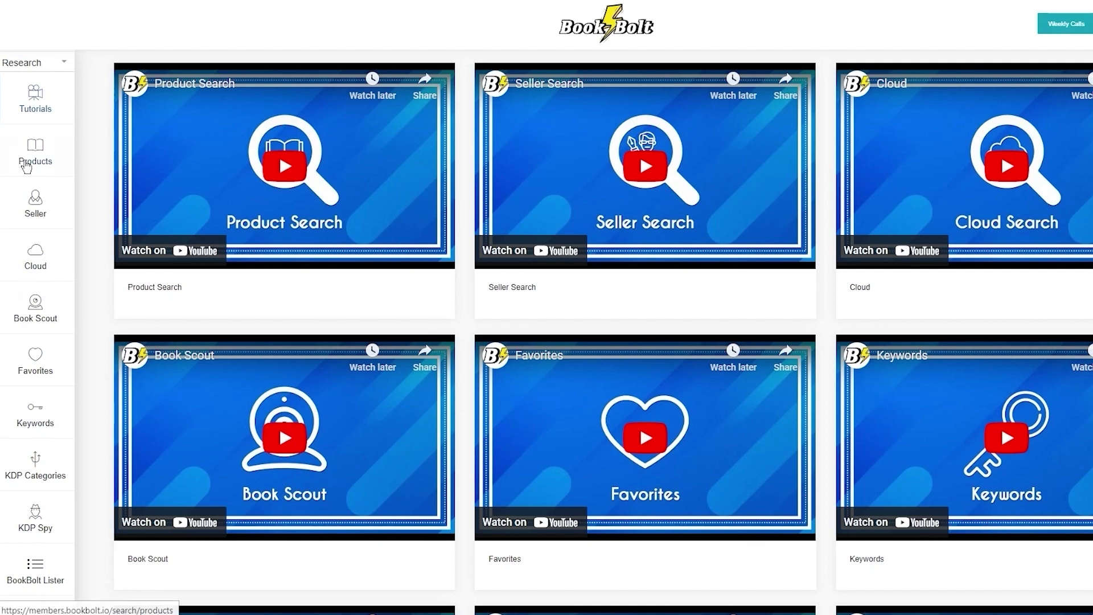
{"action": "scroll", "coordinate": [107, 235], "scroll_direction": "down", "scroll_amount": 2}
{"action": "scroll", "coordinate": [108, 236], "scroll_direction": "up", "scroll_amount": 2}
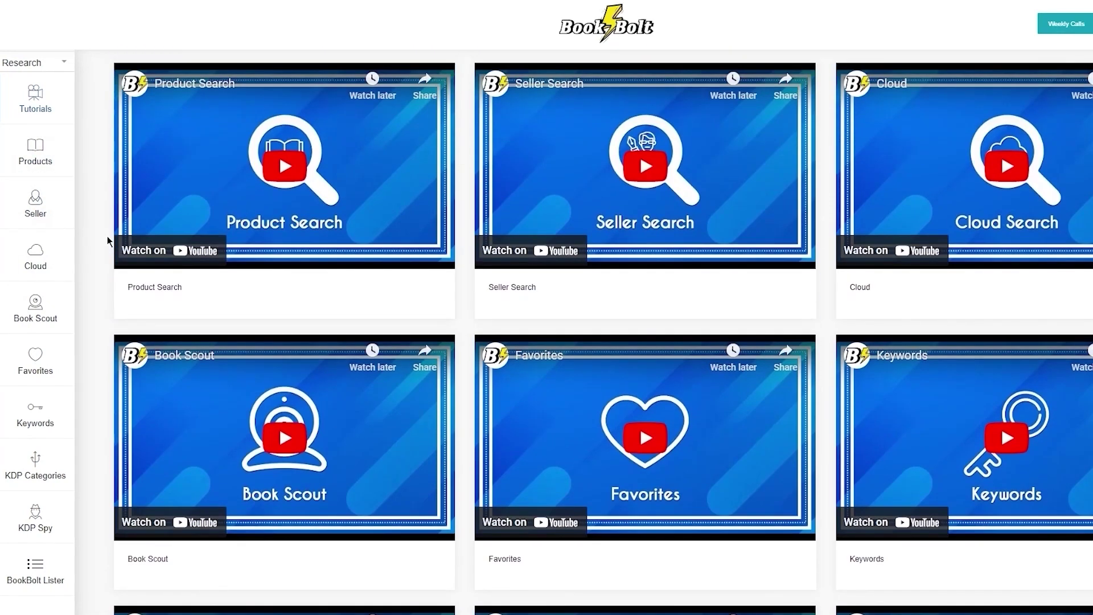
{"action": "scroll", "coordinate": [107, 235], "scroll_direction": "down", "scroll_amount": 8}
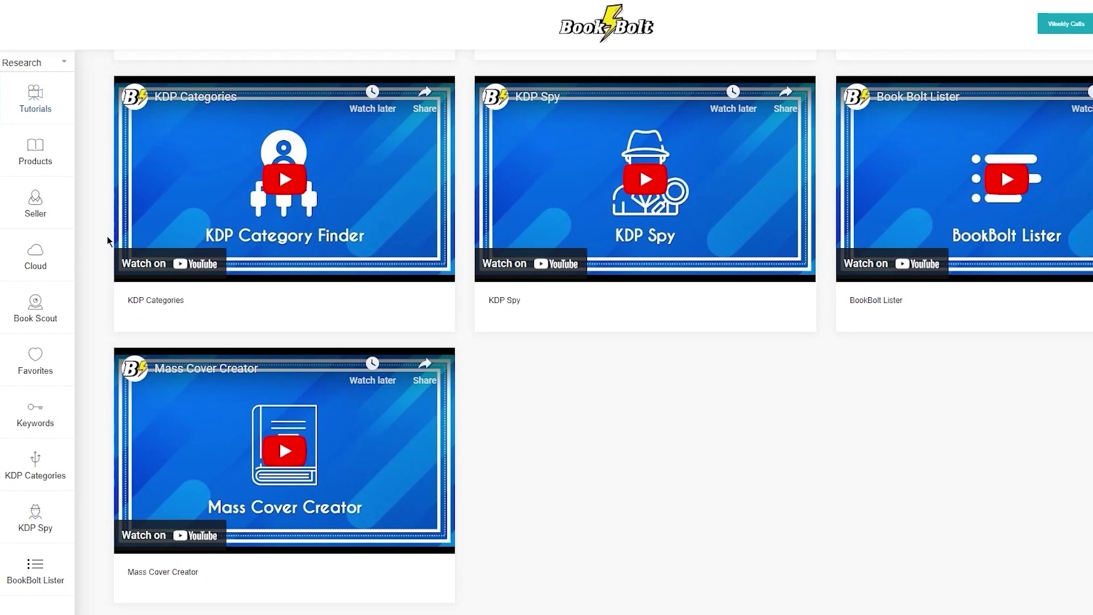
{"action": "scroll", "coordinate": [107, 236], "scroll_direction": "up", "scroll_amount": 8}
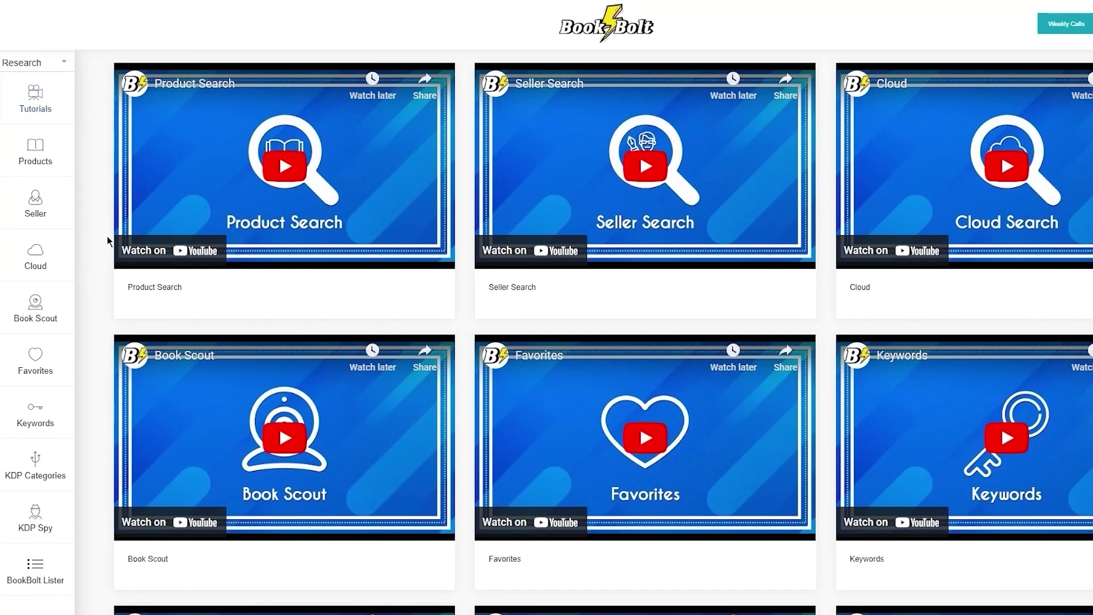
{"action": "left_click", "coordinate": [61, 64]}
{"action": "left_click", "coordinate": [26, 123]}
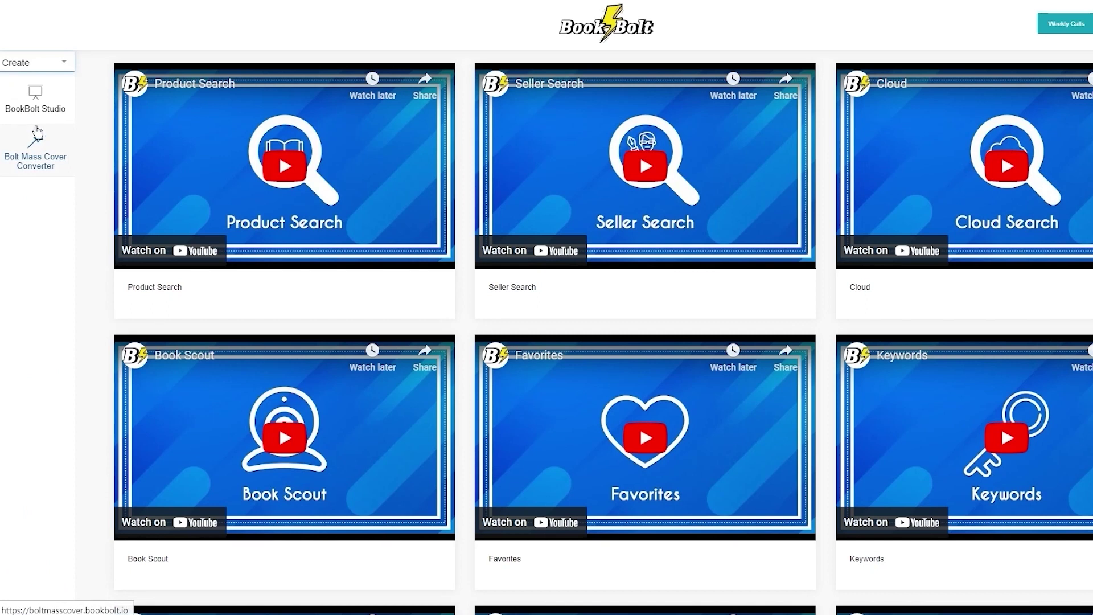
{"action": "left_click", "coordinate": [59, 114]}
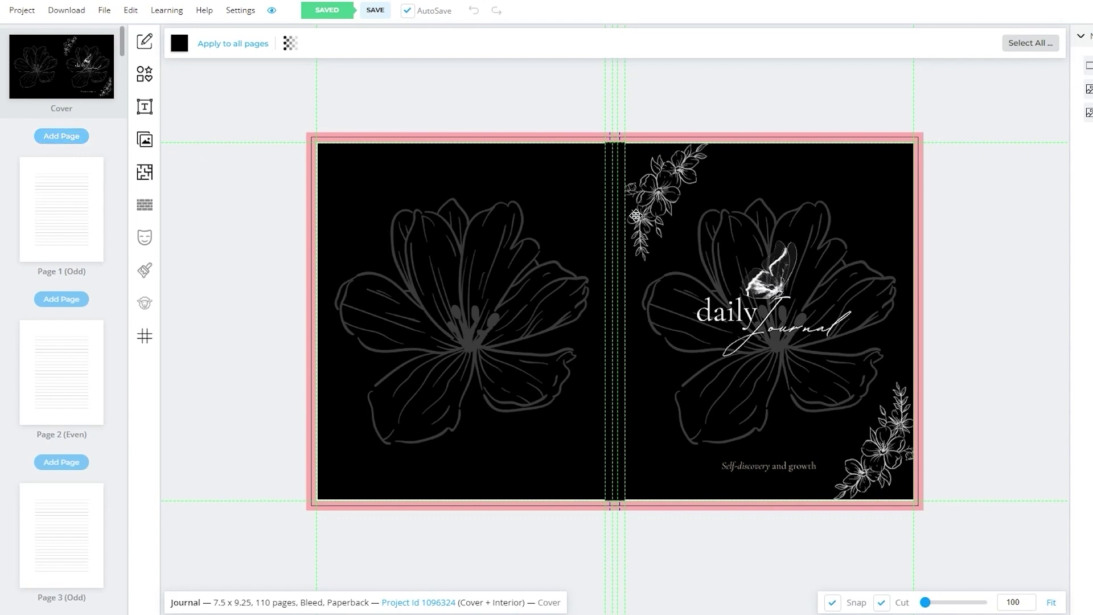
Step: Start a new project and set its project type to Paperback: Cover and Interior
{"action": "left_click", "coordinate": [24, 14]}
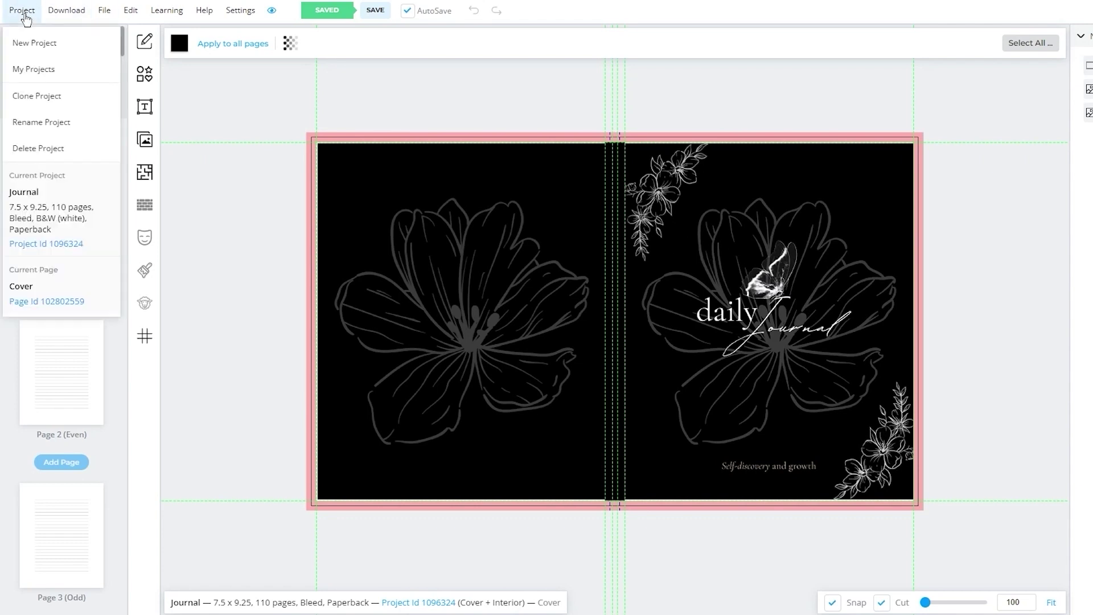
{"action": "left_click", "coordinate": [37, 43]}
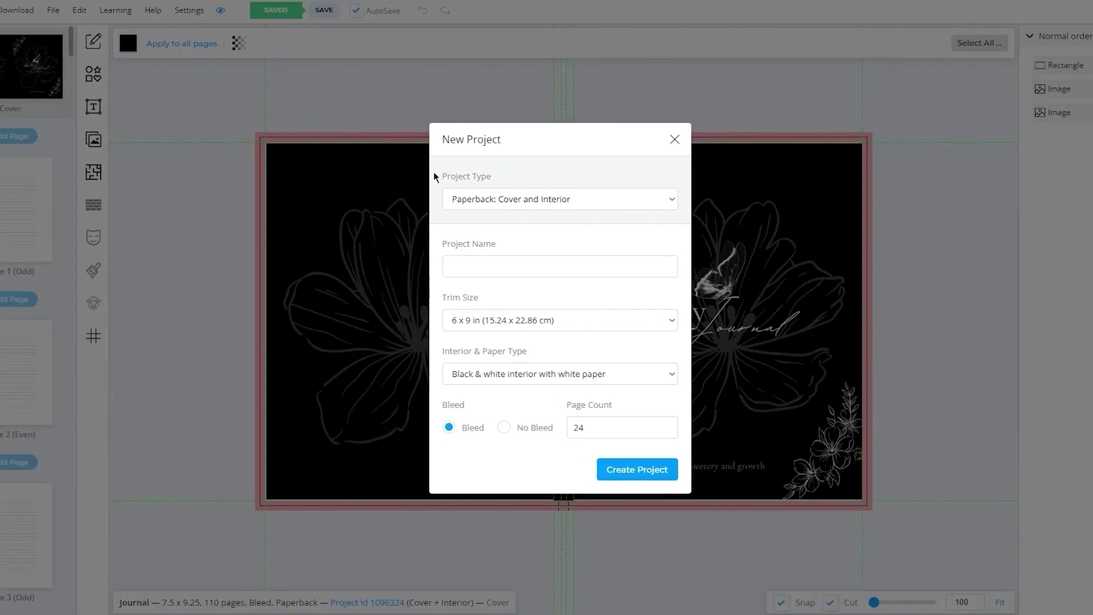
{"action": "left_click", "coordinate": [515, 198]}
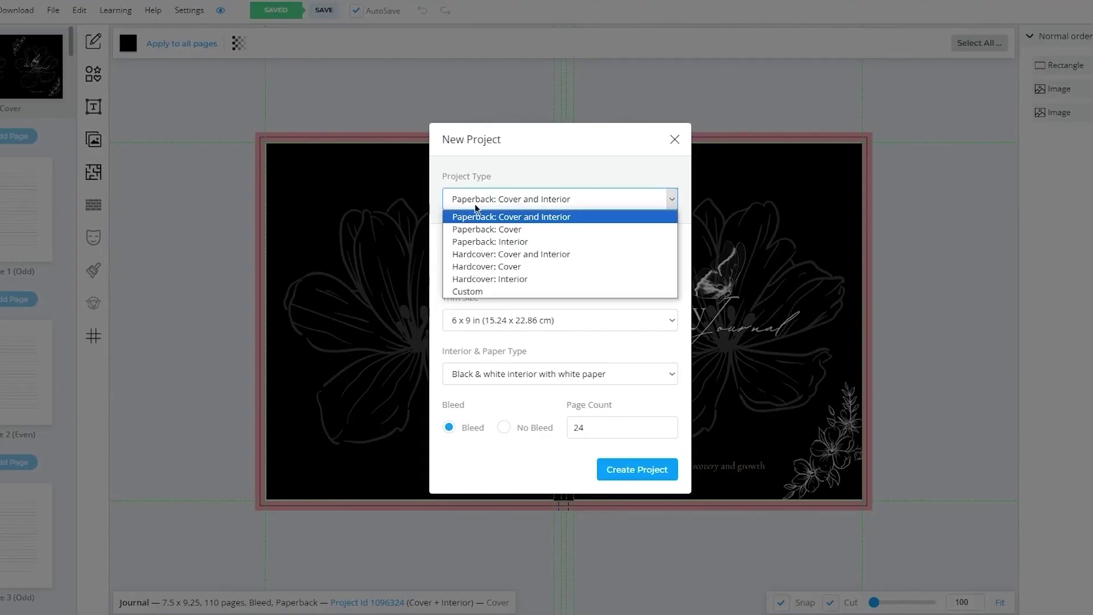
{"action": "left_click", "coordinate": [523, 197]}
{"action": "left_click", "coordinate": [527, 195]}
{"action": "left_click", "coordinate": [524, 194]}
{"action": "left_click", "coordinate": [544, 197]}
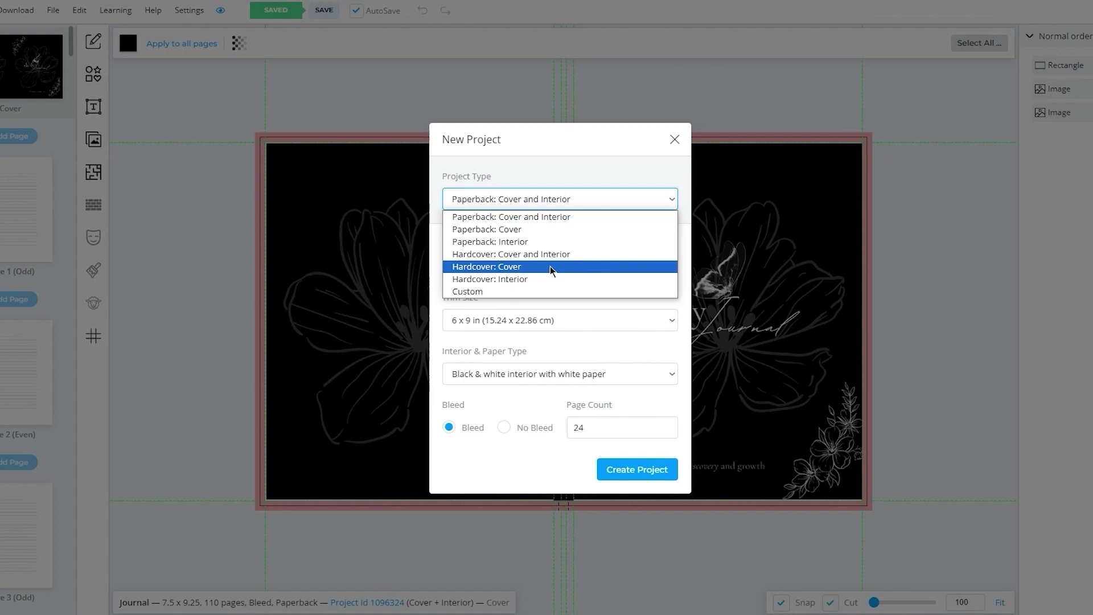
{"action": "left_click", "coordinate": [510, 217]}
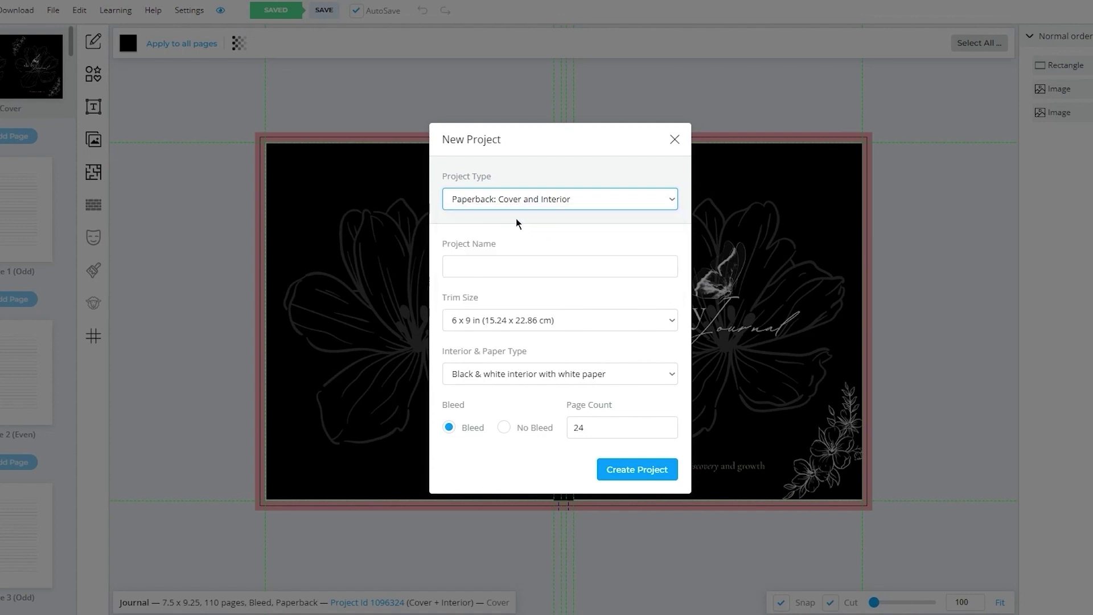
Step: Name the project "Crossword Puzzle" and set its trim size to 5 x 8 in (12.7 x 20.32 cm)
{"action": "left_click", "coordinate": [493, 264]}
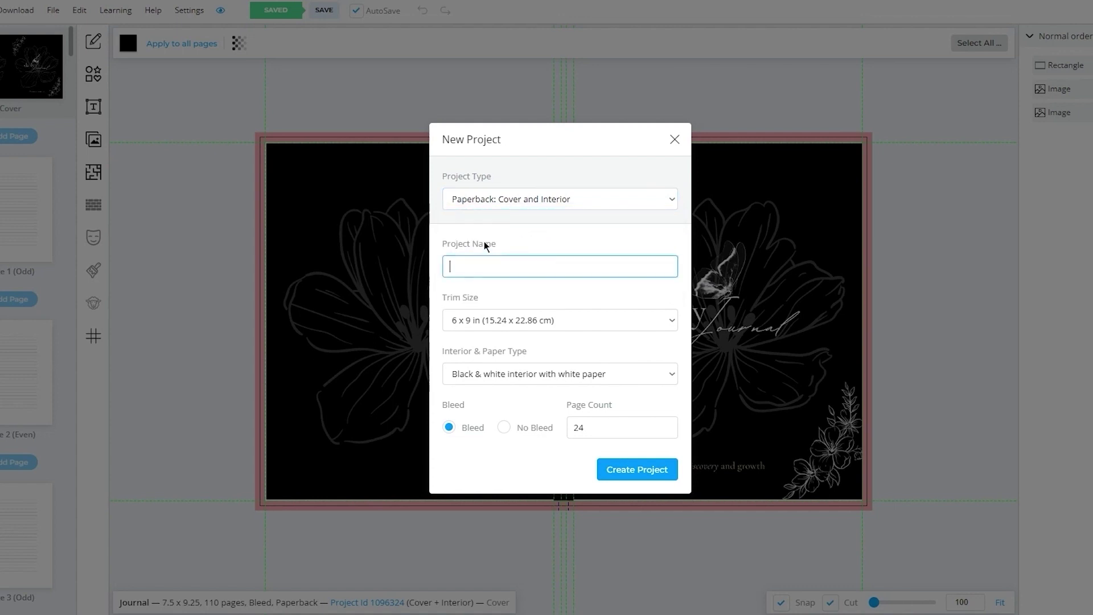
{"action": "type", "text": "Crossword Puzzle"}
{"action": "left_click", "coordinate": [617, 332]}
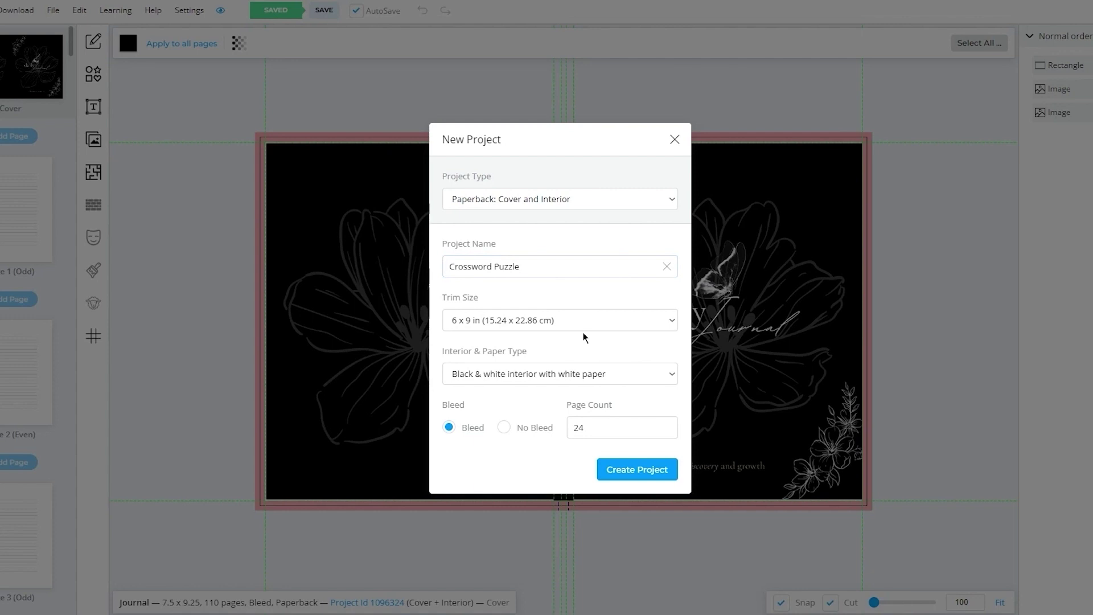
{"action": "left_click", "coordinate": [562, 320]}
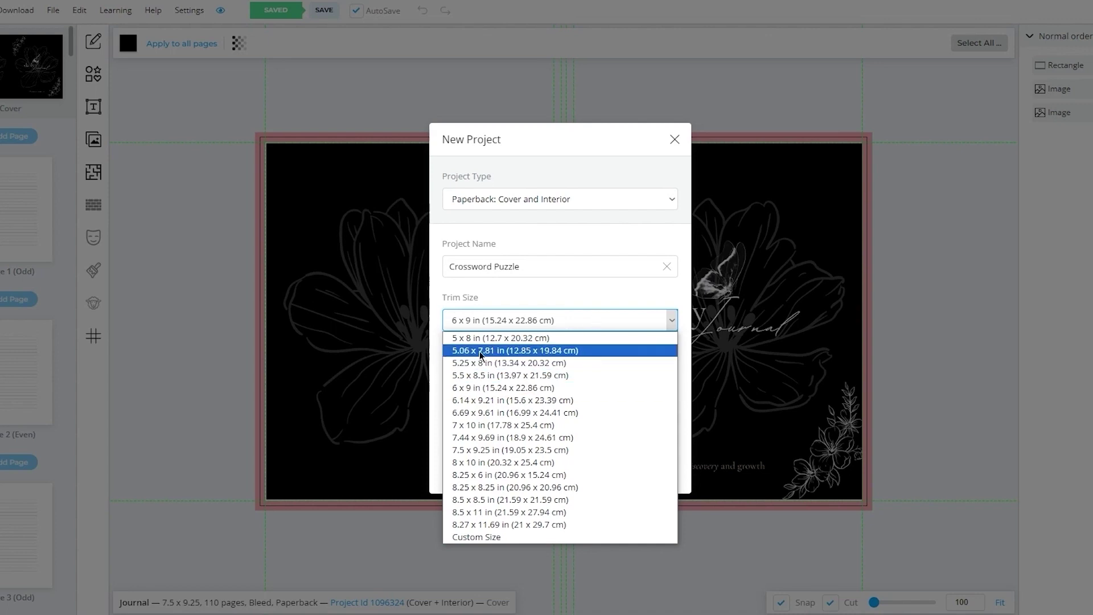
{"action": "left_click", "coordinate": [473, 337]}
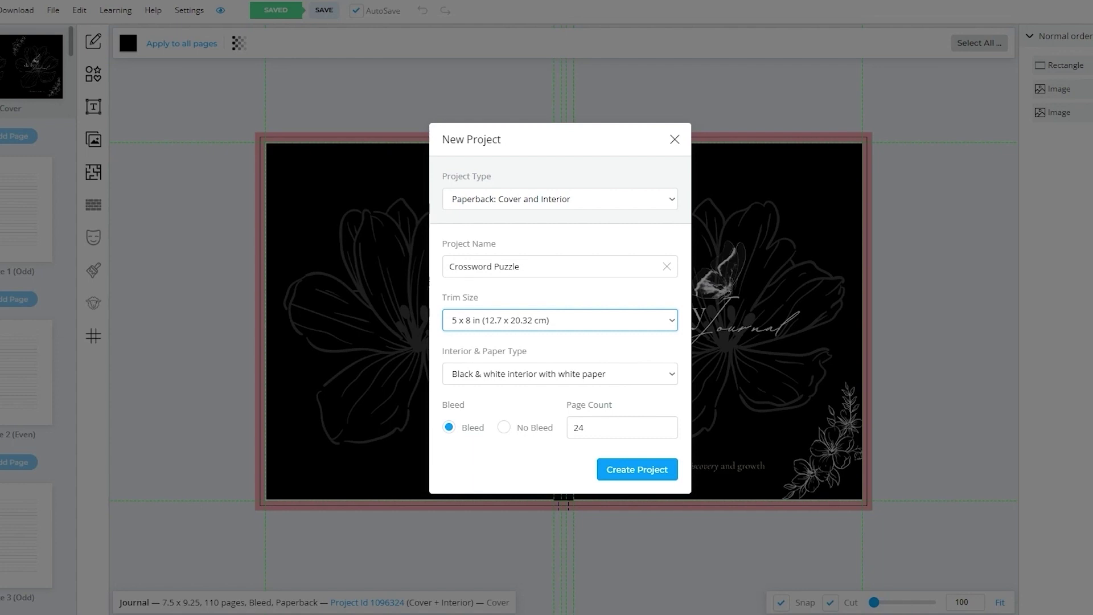
Step: Choose the black & white interior with white paper for the new project
{"action": "left_click", "coordinate": [537, 387]}
{"action": "left_click", "coordinate": [541, 381]}
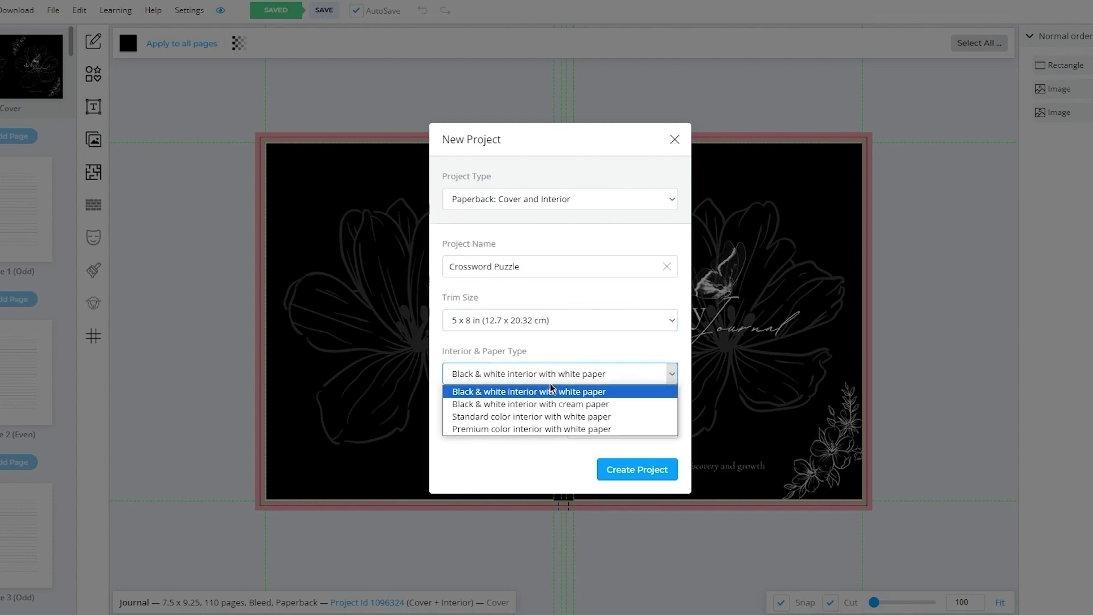
{"action": "left_click", "coordinate": [521, 393]}
Step: Try to create the project with a page count of 10
{"action": "left_click_drag", "start_coordinate": [617, 421], "coordinate": [558, 422]}
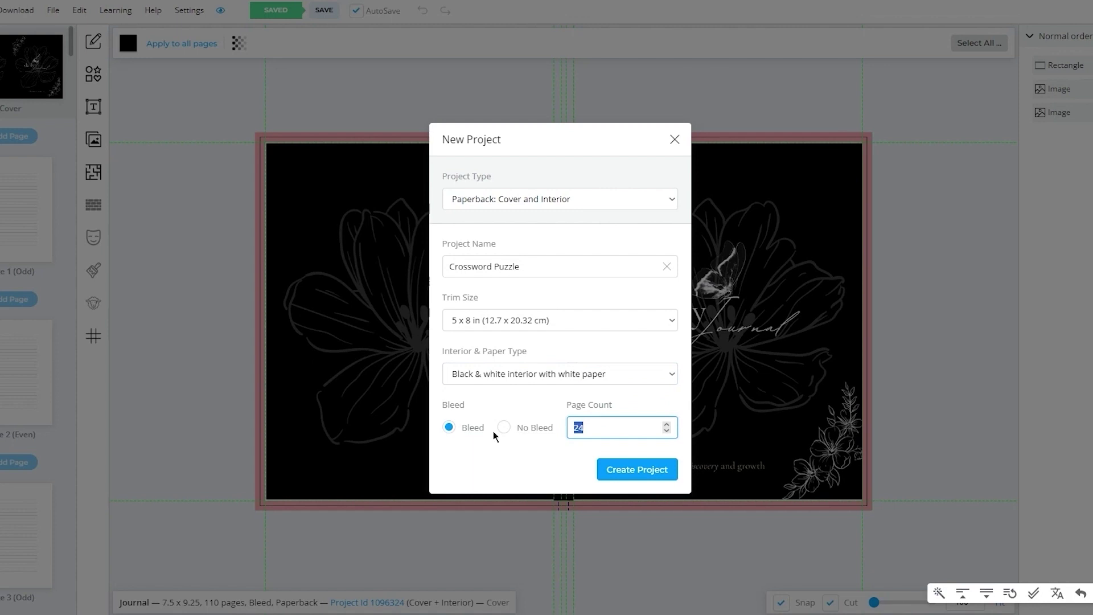
{"action": "type", "text": "10"}
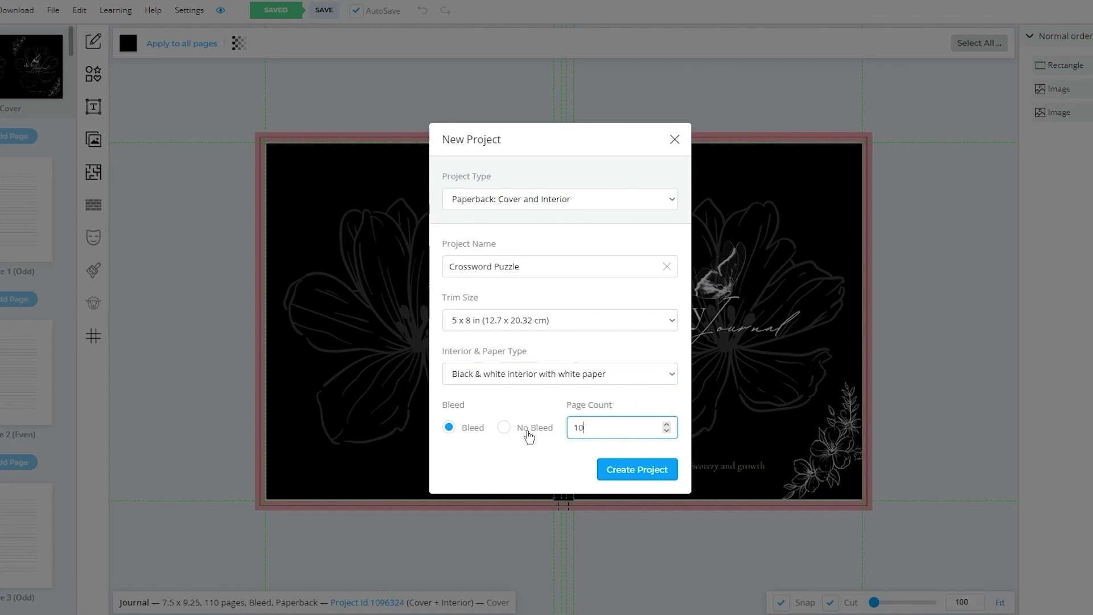
{"action": "left_click", "coordinate": [622, 469]}
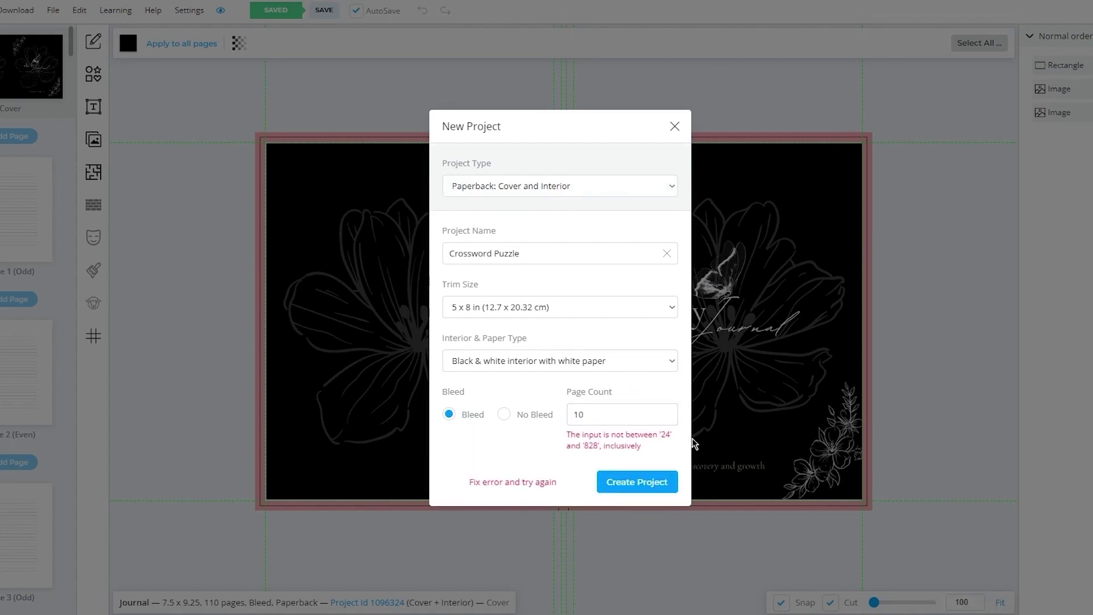
Step: Set the page count to 24 and create the project
{"action": "left_click", "coordinate": [615, 406]}
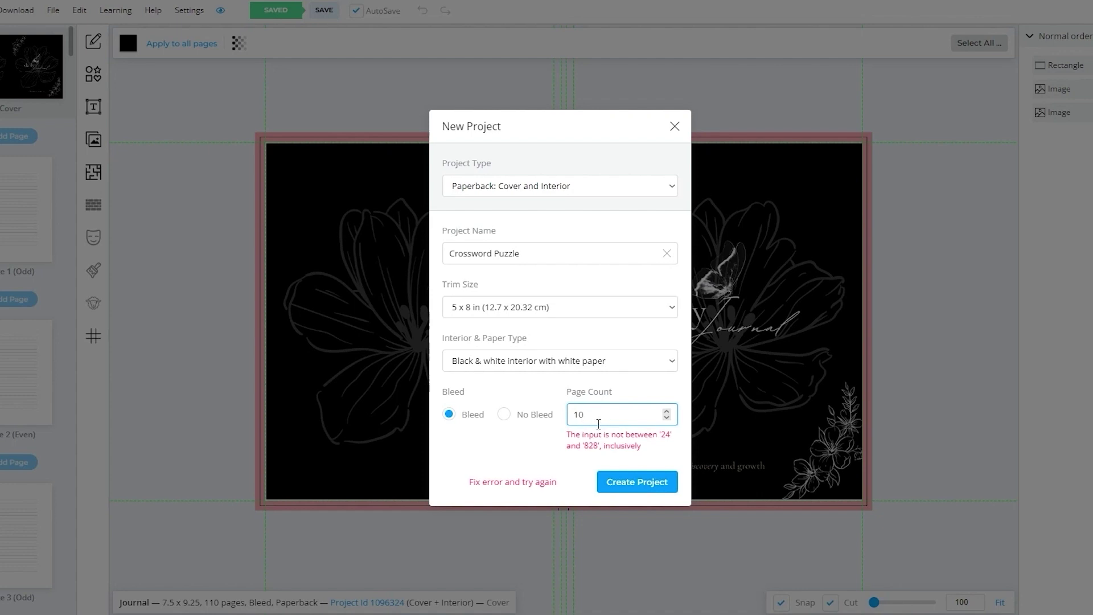
{"action": "key", "text": "BackSpace"}
{"action": "key", "text": "BackSpace"}
{"action": "type", "text": "24"}
{"action": "left_click", "coordinate": [659, 485]}
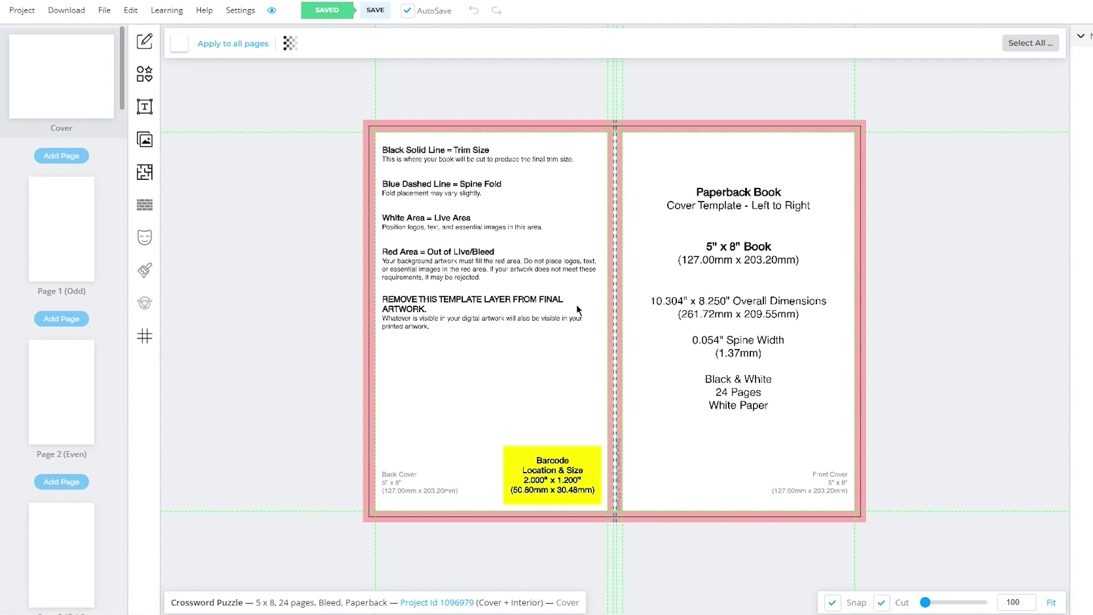
{"action": "left_click_drag", "start_coordinate": [659, 159], "coordinate": [859, 515]}
{"action": "left_click_drag", "start_coordinate": [389, 132], "coordinate": [408, 384]}
{"action": "left_click", "coordinate": [145, 74]}
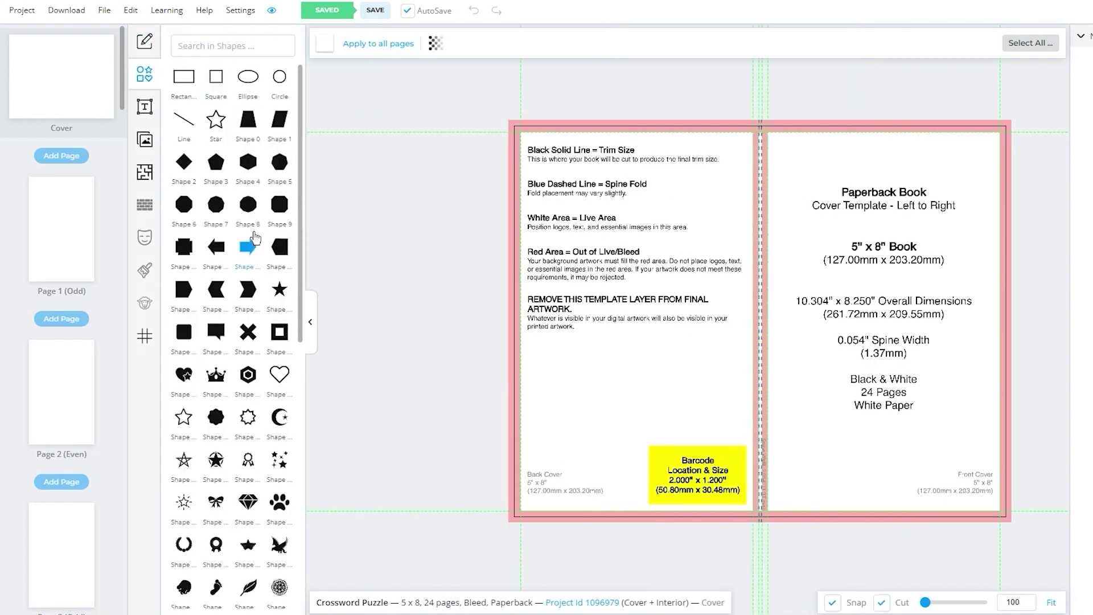
{"action": "left_click", "coordinate": [145, 74]}
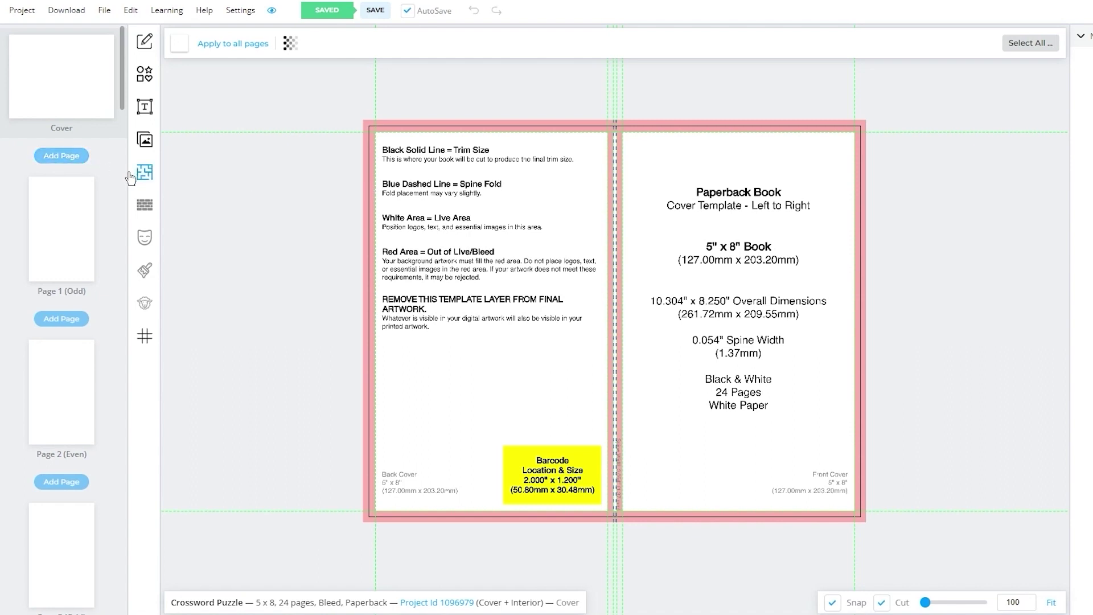
Step: Open interior page 1, search the Pro Only interior templates for "cro" and choose the Crossword template
{"action": "left_click", "coordinate": [50, 253]}
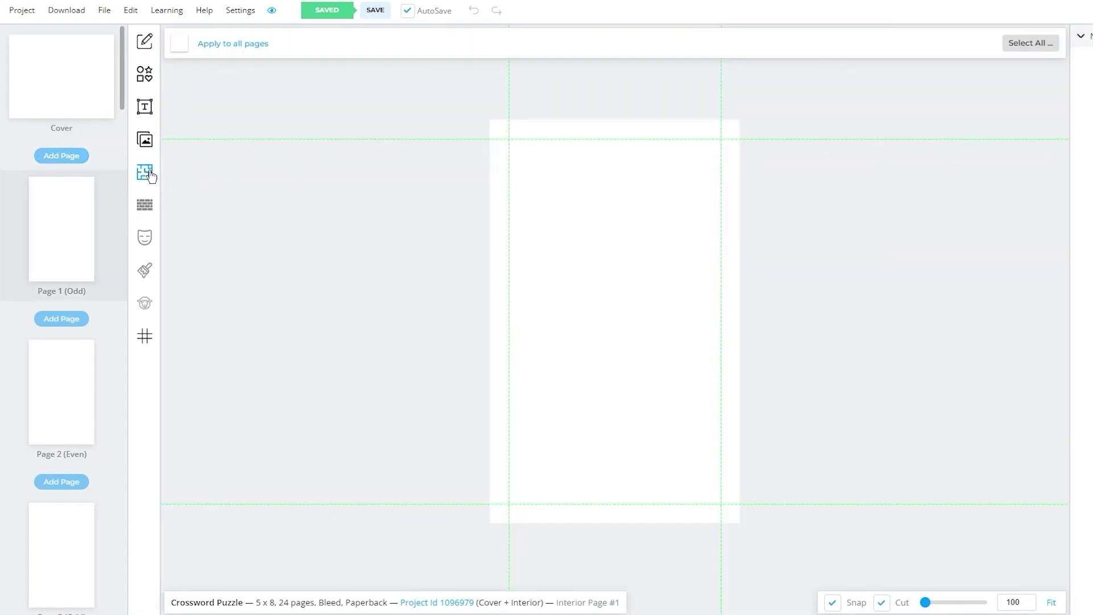
{"action": "left_click", "coordinate": [146, 172]}
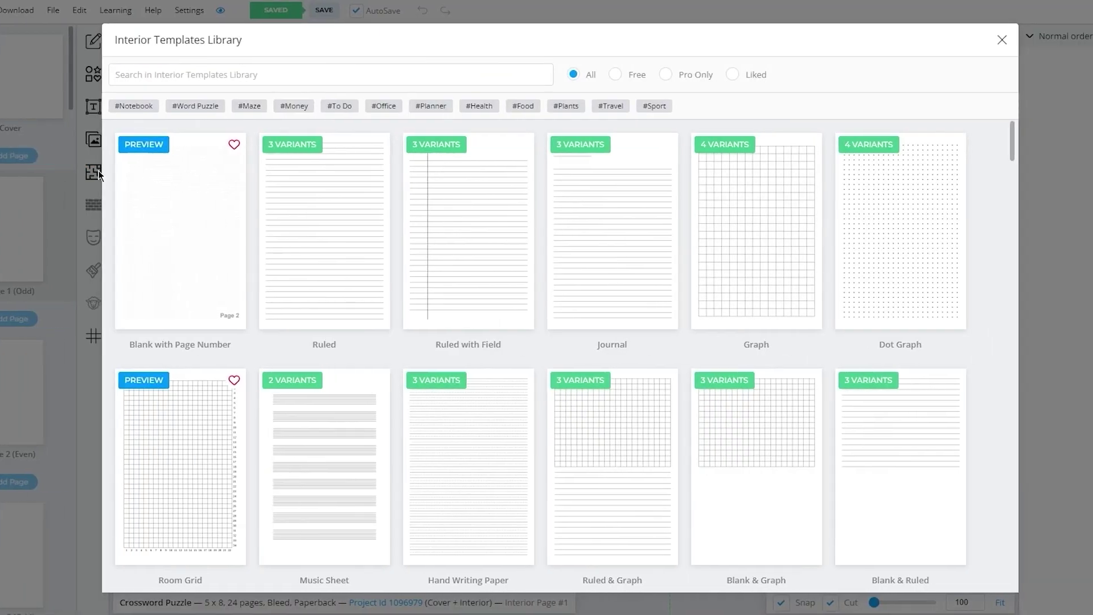
{"action": "left_click", "coordinate": [676, 77]}
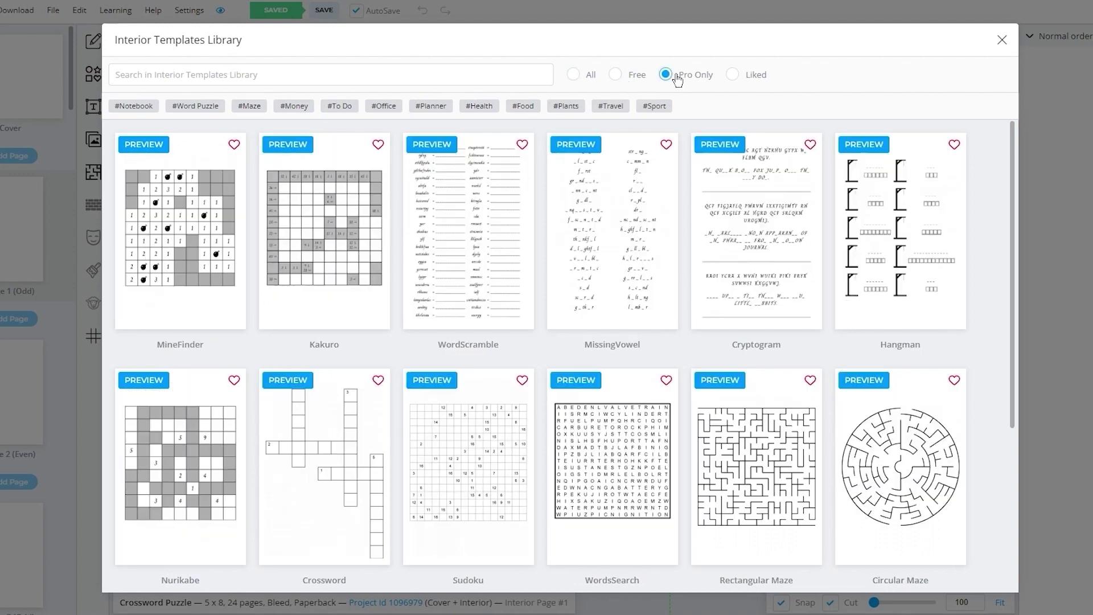
{"action": "left_click", "coordinate": [254, 73]}
{"action": "type", "text": "cro"}
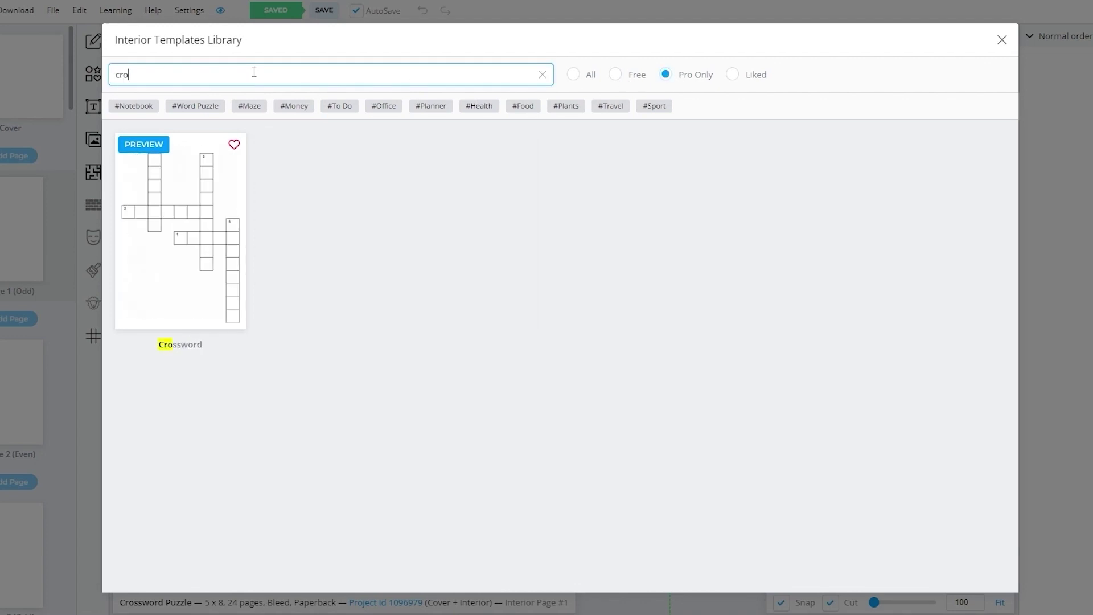
{"action": "left_click", "coordinate": [163, 205]}
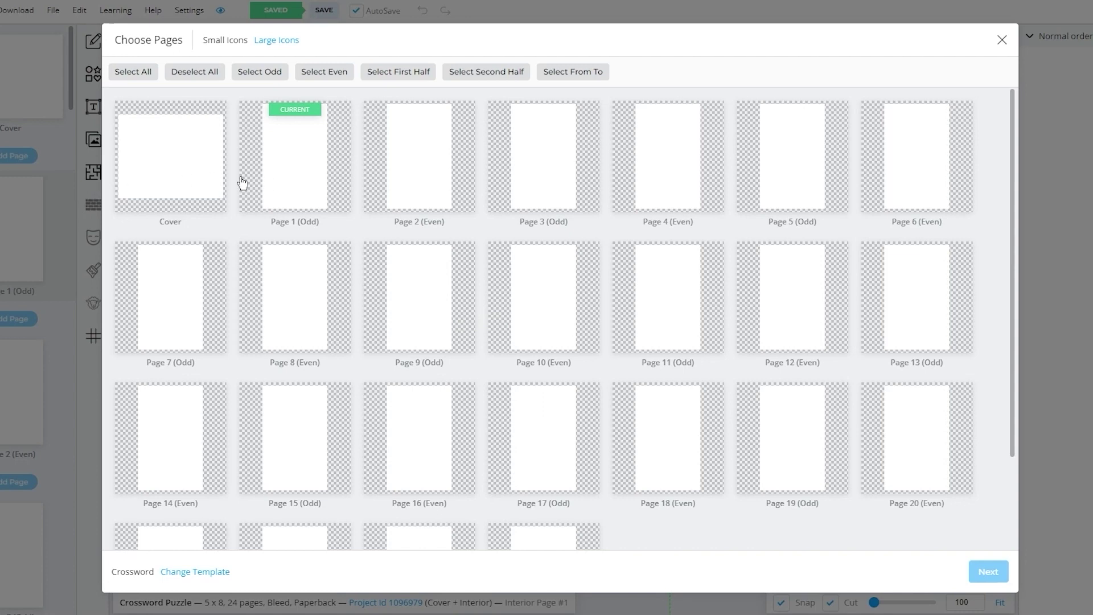
Step: Select pages 1 to 4 for the Crossword template and continue to its options
{"action": "left_click", "coordinate": [293, 177]}
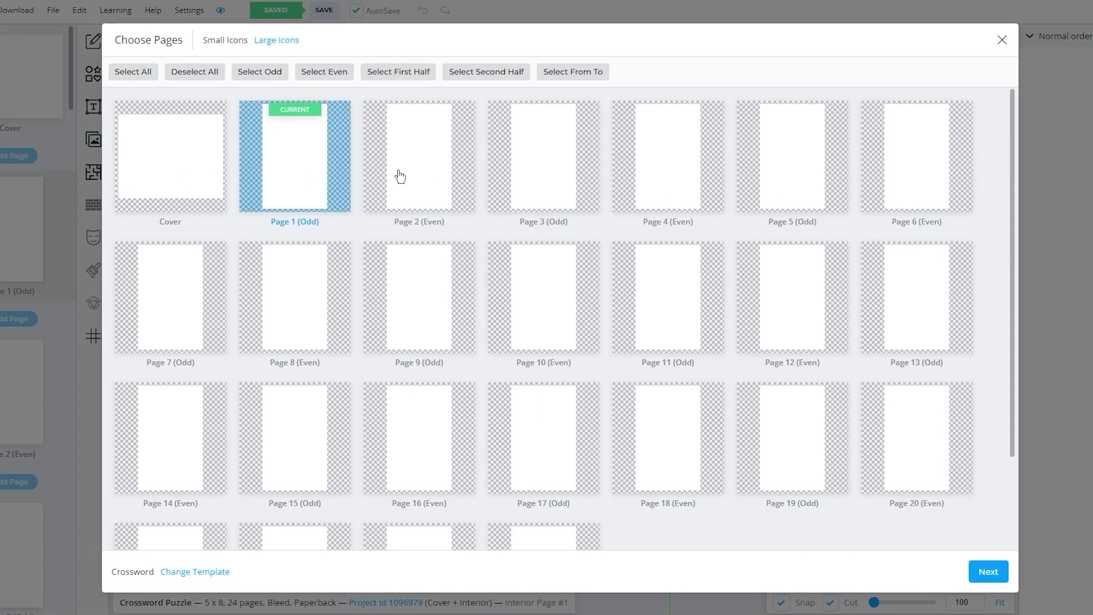
{"action": "left_click", "coordinate": [401, 177]}
{"action": "left_click", "coordinate": [522, 176]}
{"action": "left_click", "coordinate": [661, 174]}
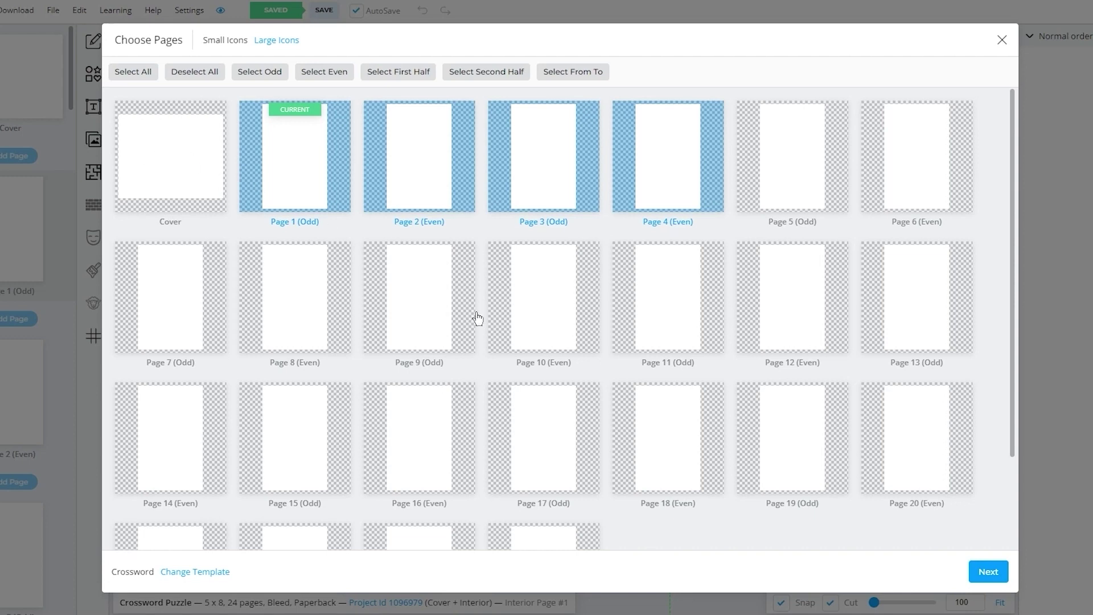
{"action": "left_click", "coordinate": [996, 576]}
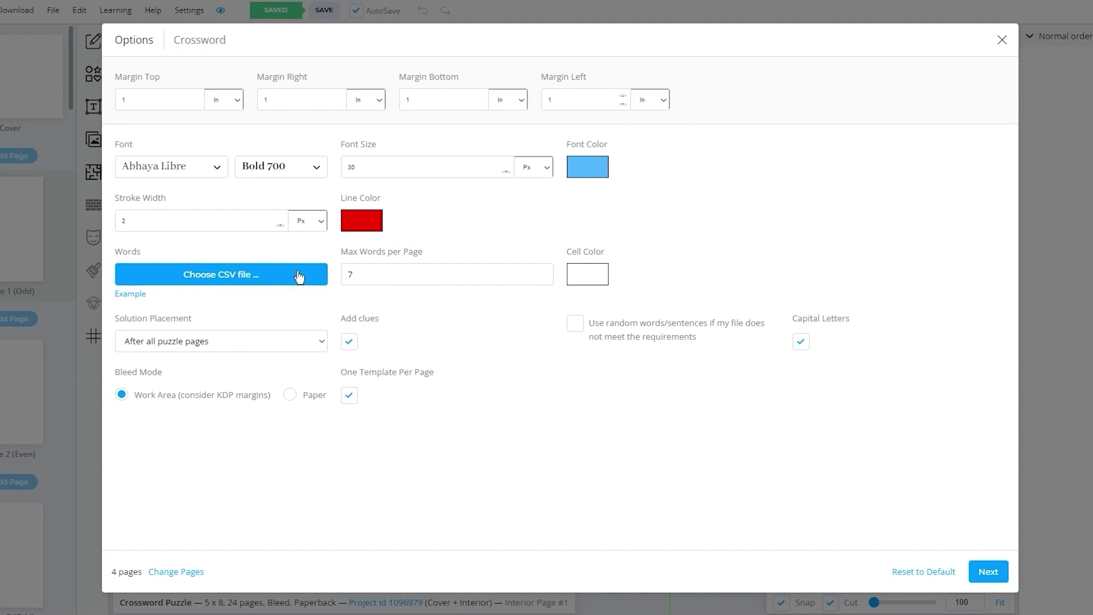
Step: Download the example CSV for the crossword words, open it in Excel and inspect its word and clue columns, dismissing the activation dialog
{"action": "left_click", "coordinate": [118, 294]}
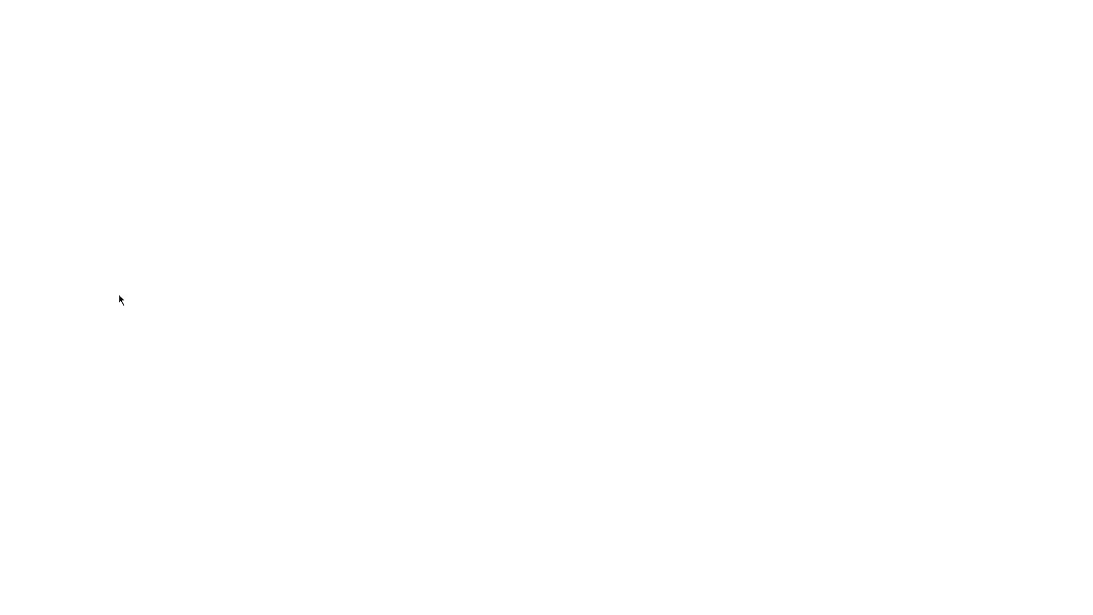
{"action": "left_click", "coordinate": [1001, 20]}
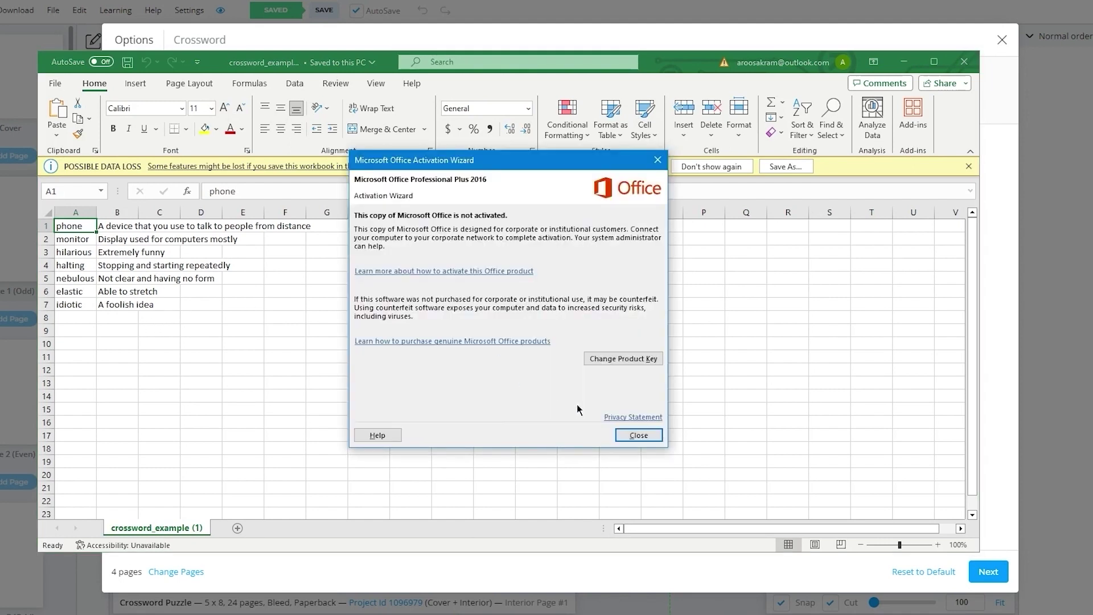
{"action": "left_click", "coordinate": [640, 435]}
{"action": "mouse_move", "coordinate": [63, 317]}
{"action": "left_mouse_down"}
{"action": "mouse_move", "coordinate": [60, 265]}
{"action": "mouse_move", "coordinate": [57, 332]}
{"action": "left_mouse_up"}
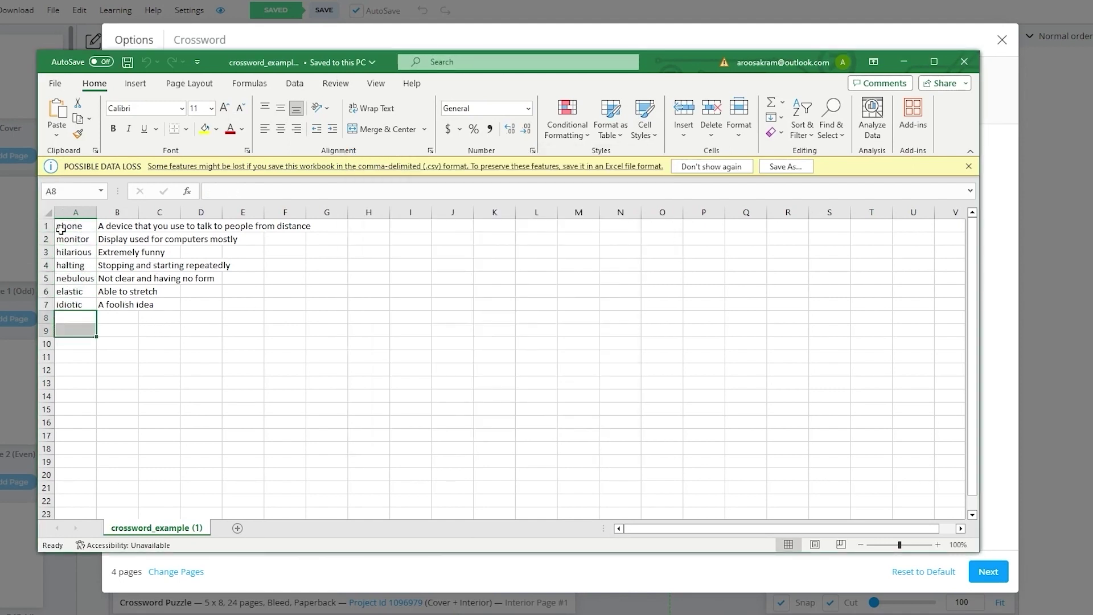
Step: Examine the words in column A and their matching clues in column B of the example sheet
{"action": "left_click_drag", "start_coordinate": [117, 327], "coordinate": [323, 217]}
{"action": "left_click", "coordinate": [183, 316]}
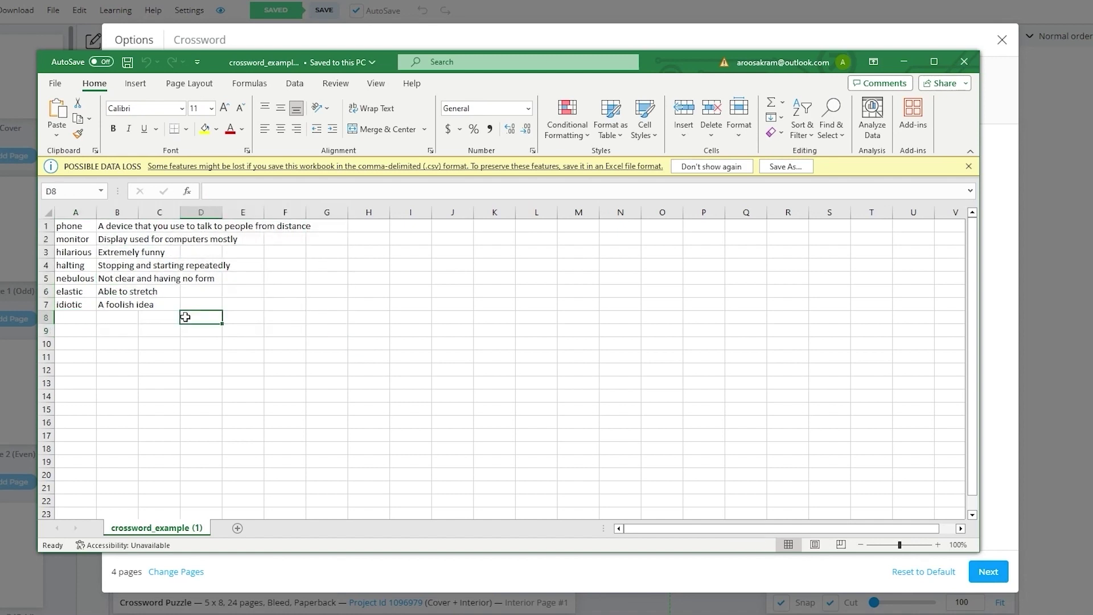
{"action": "left_click_drag", "start_coordinate": [107, 230], "coordinate": [333, 227]}
{"action": "left_click", "coordinate": [329, 251]}
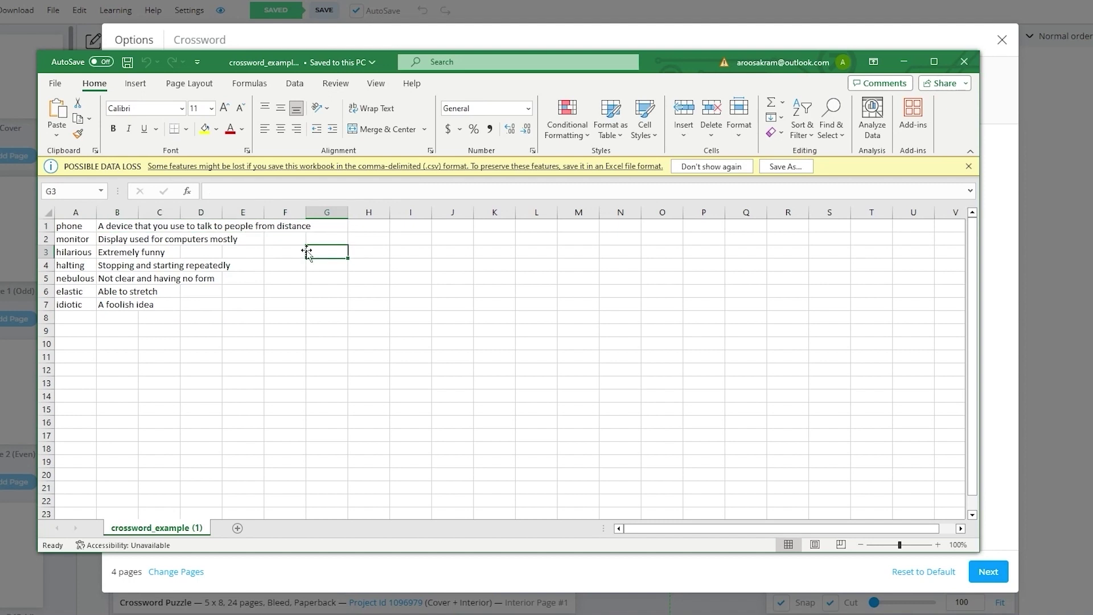
{"action": "left_click", "coordinate": [67, 225]}
{"action": "left_click_drag", "start_coordinate": [109, 242], "coordinate": [257, 248]}
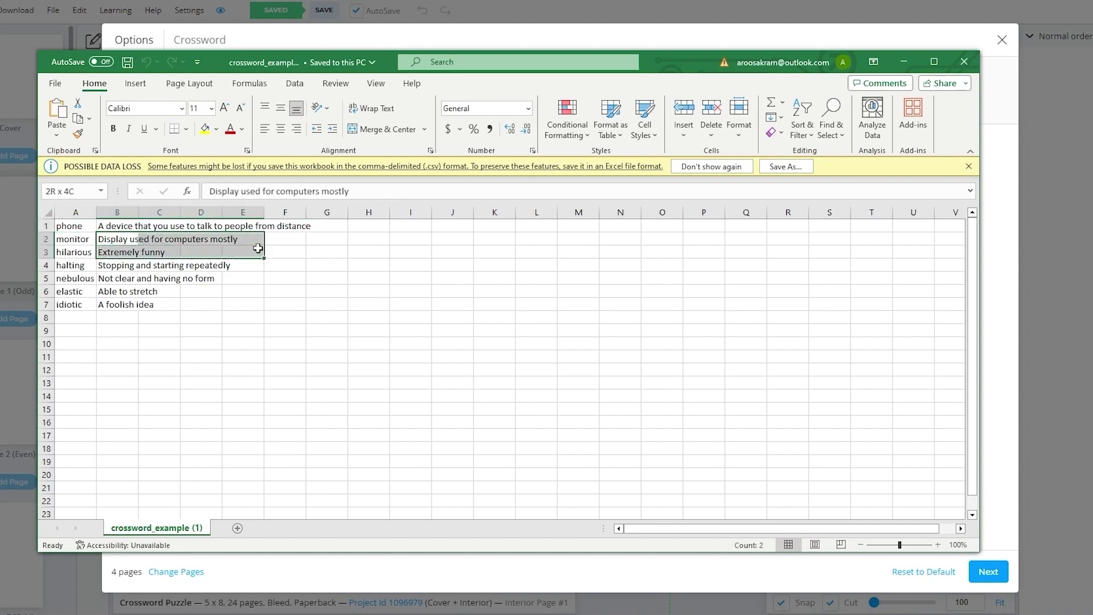
{"action": "left_click", "coordinate": [307, 266]}
{"action": "left_click", "coordinate": [79, 239]}
{"action": "left_click_drag", "start_coordinate": [97, 251], "coordinate": [142, 252]}
{"action": "left_click", "coordinate": [71, 251]}
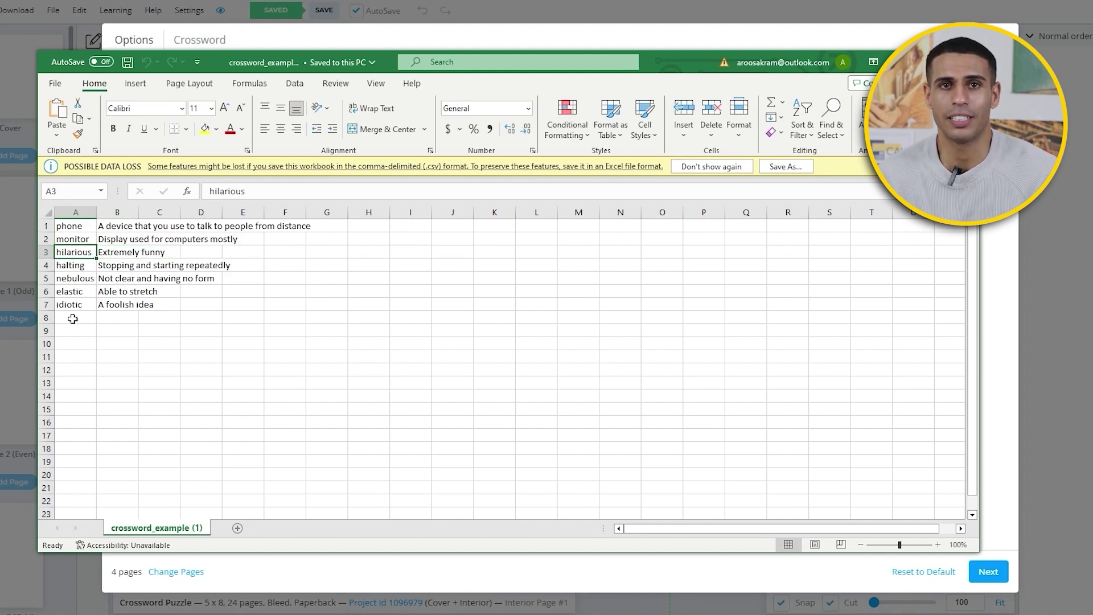
{"action": "left_click_drag", "start_coordinate": [127, 330], "coordinate": [304, 184]}
{"action": "left_click_drag", "start_coordinate": [65, 329], "coordinate": [74, 223]}
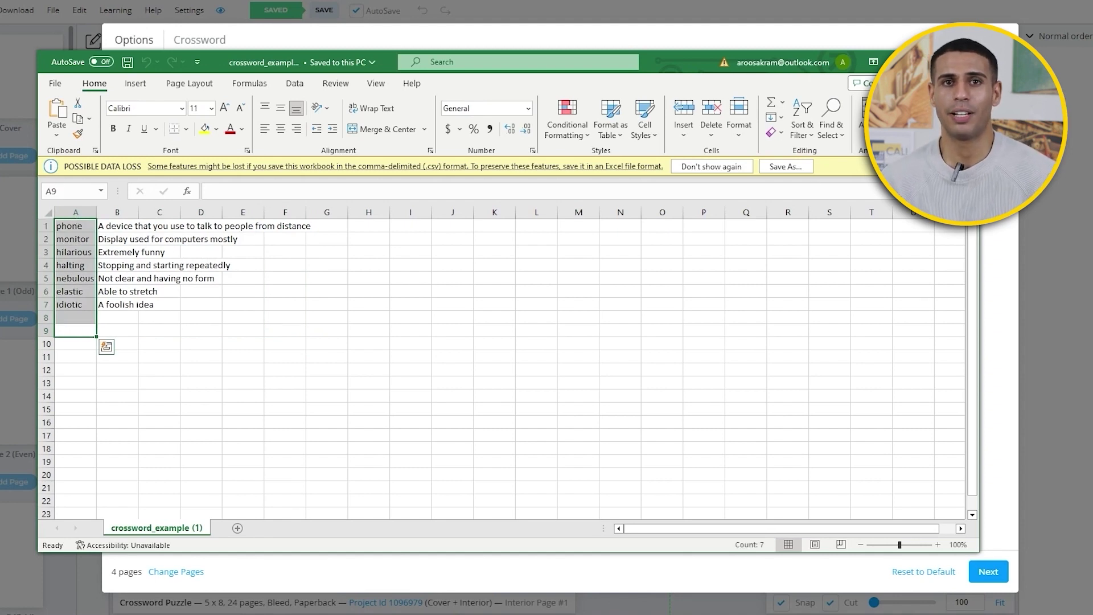
Step: Switch to the Opera GX browser and open wordplays.com to find crossword words and clues
{"action": "key", "text": "alt+Tab"}
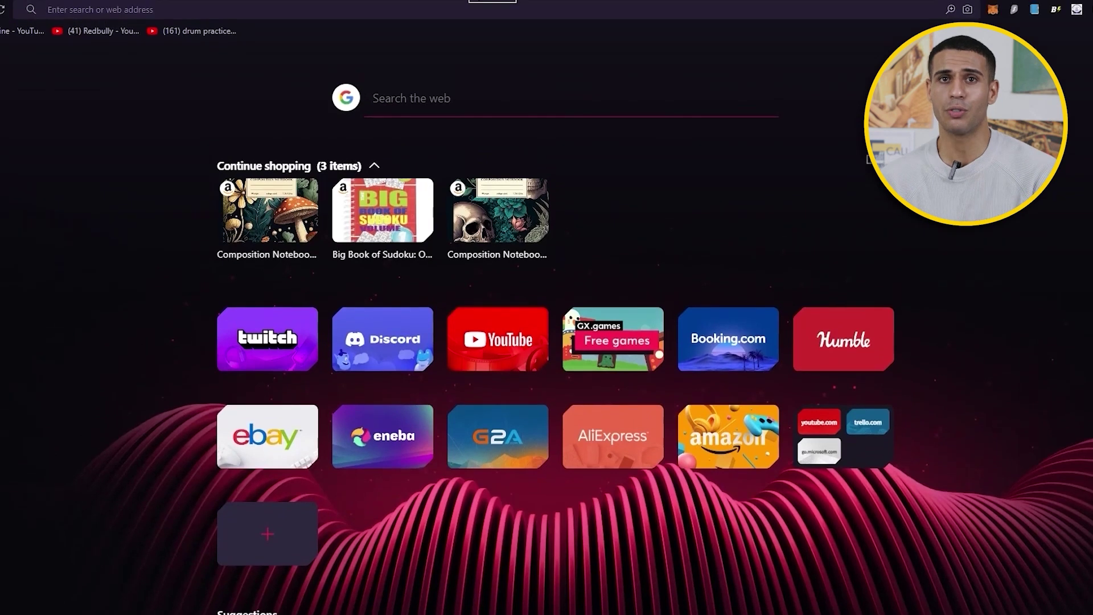
{"action": "type", "text": "w"}
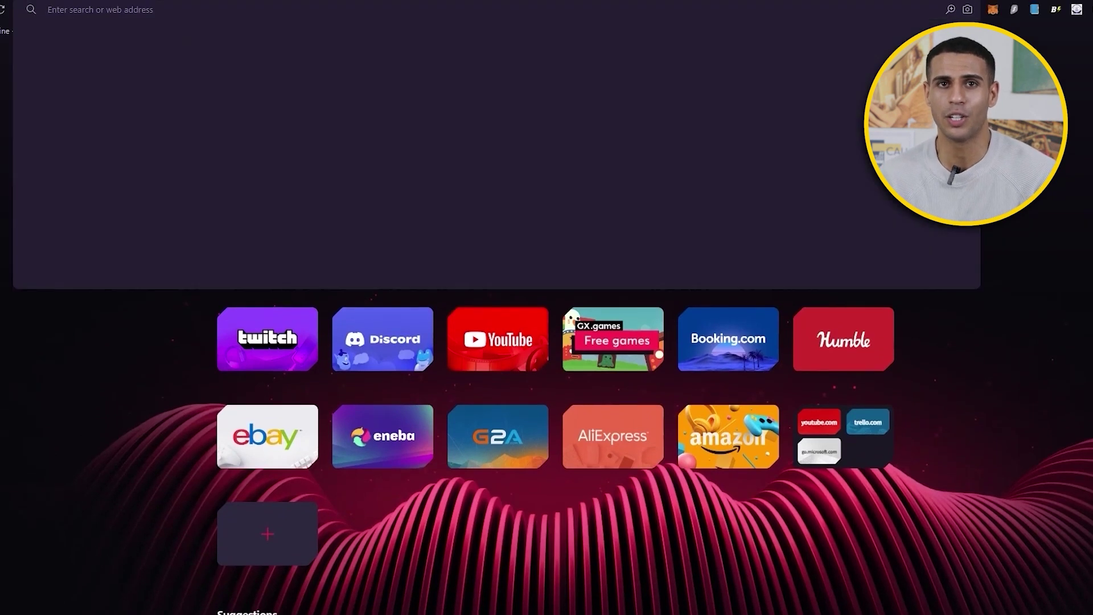
{"action": "type", "text": "ordpl"}
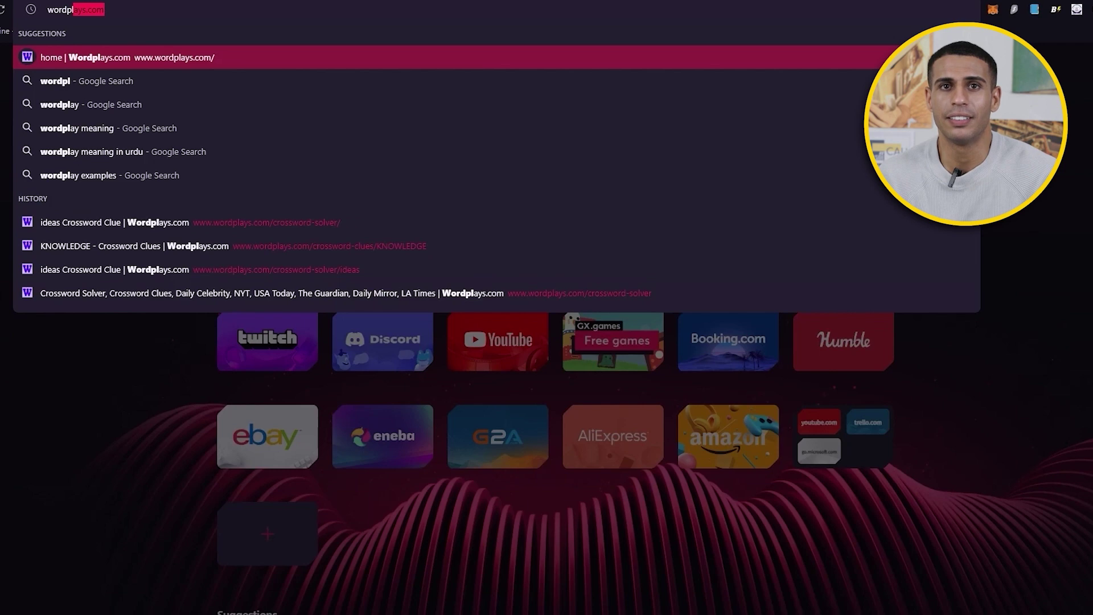
{"action": "key", "text": "Return"}
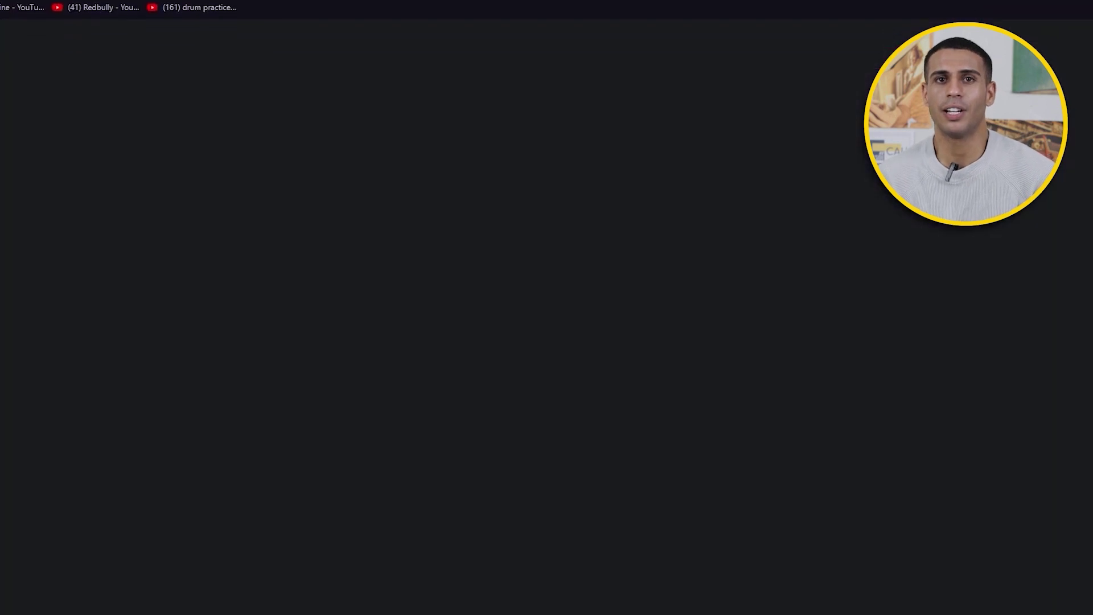
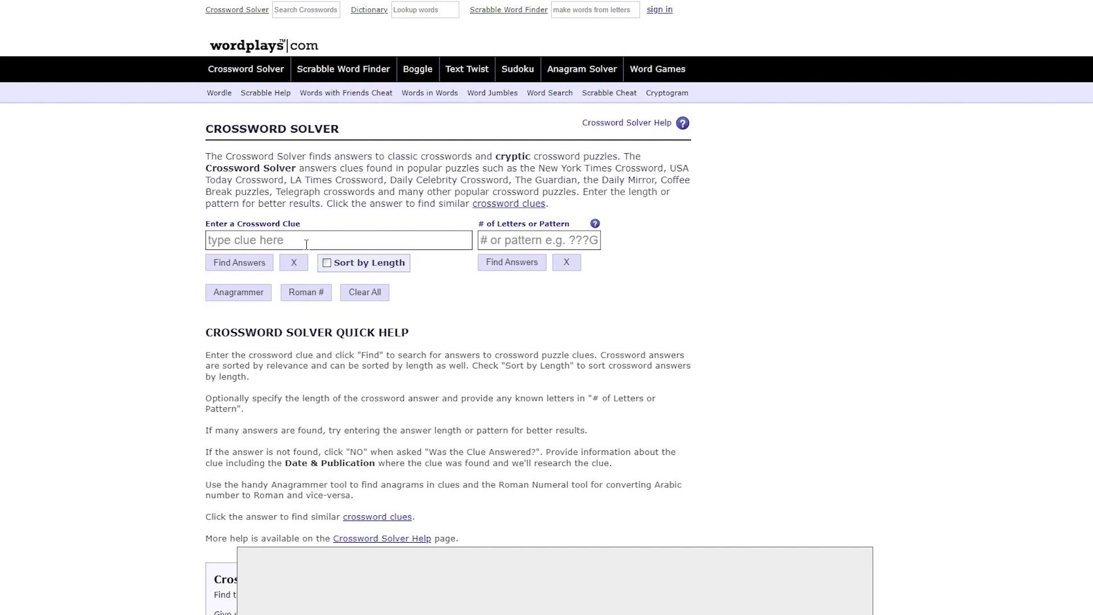
Step: Search the Crossword Solver for the clue "ideas" and browse the list of answers
{"action": "type", "text": "ideas"}
{"action": "key", "text": "Return"}
{"action": "scroll", "coordinate": [399, 251], "scroll_direction": "down", "scroll_amount": 5}
{"action": "scroll", "coordinate": [401, 254], "scroll_direction": "down", "scroll_amount": 20}
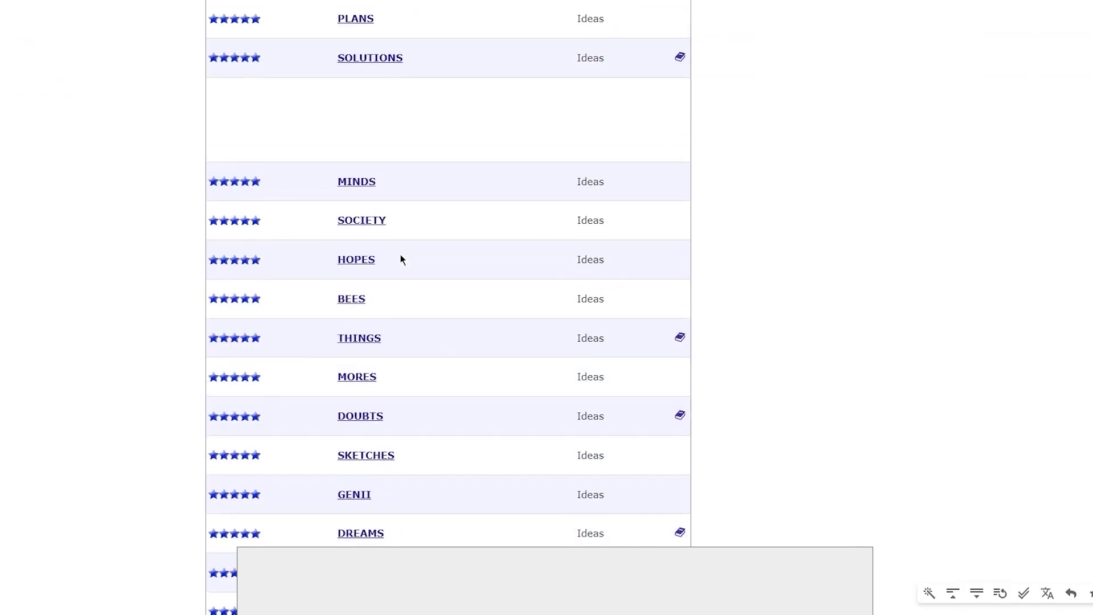
{"action": "scroll", "coordinate": [408, 249], "scroll_direction": "up", "scroll_amount": 20}
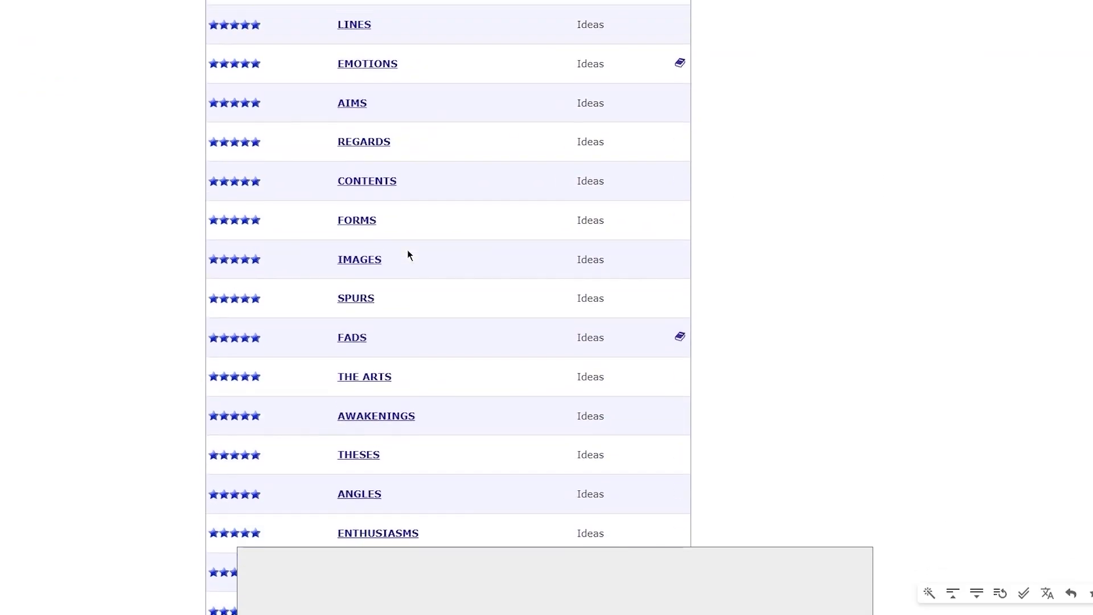
{"action": "left_click", "coordinate": [596, 325]}
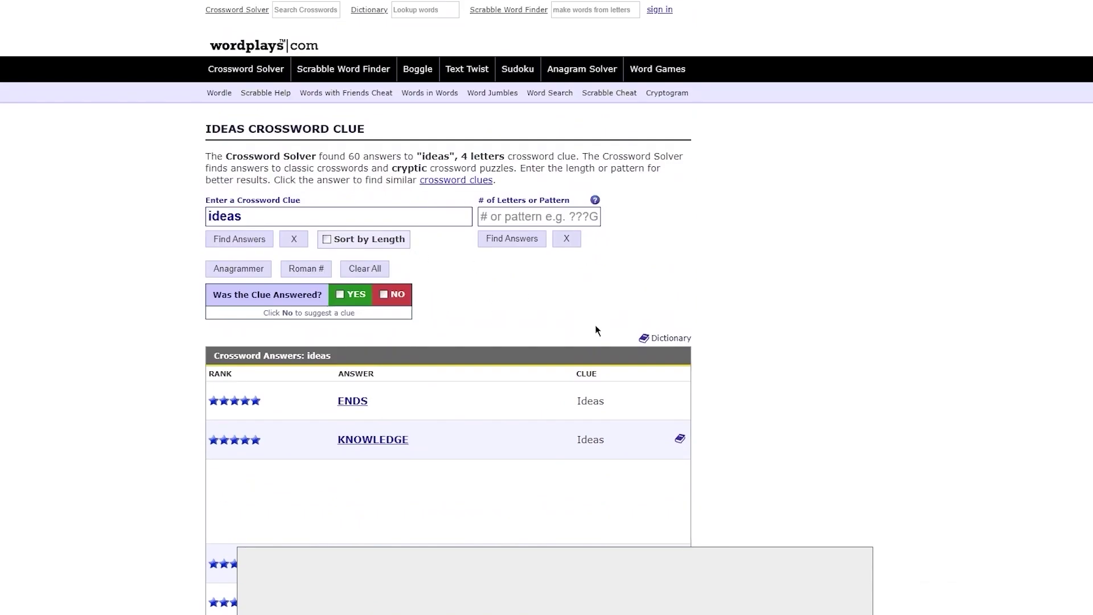
{"action": "scroll", "coordinate": [499, 325], "scroll_direction": "down", "scroll_amount": 3}
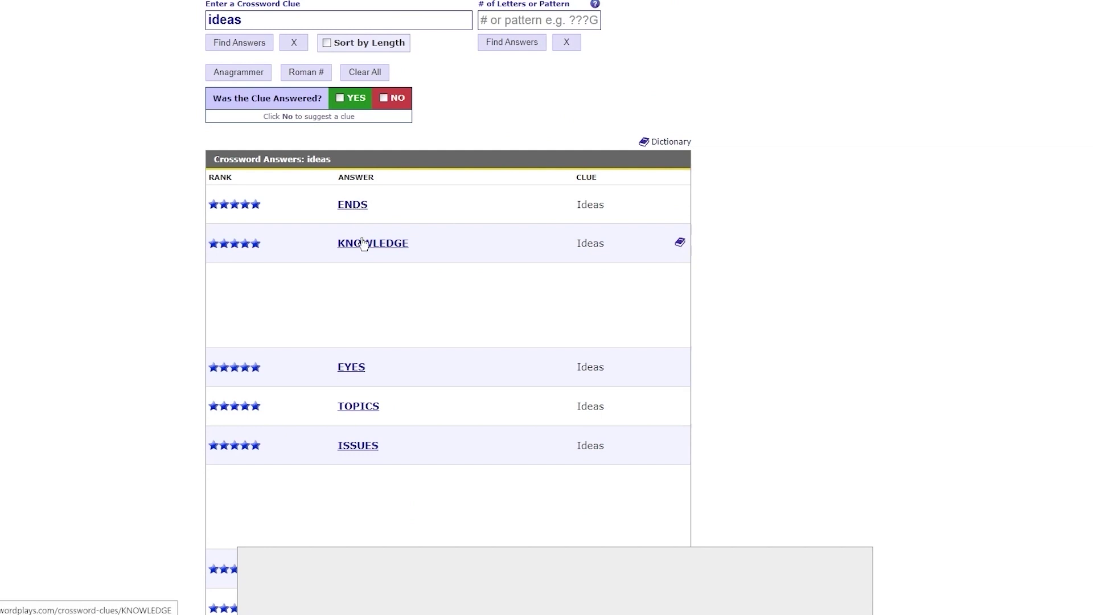
{"action": "scroll", "coordinate": [363, 243], "scroll_direction": "down", "scroll_amount": 5}
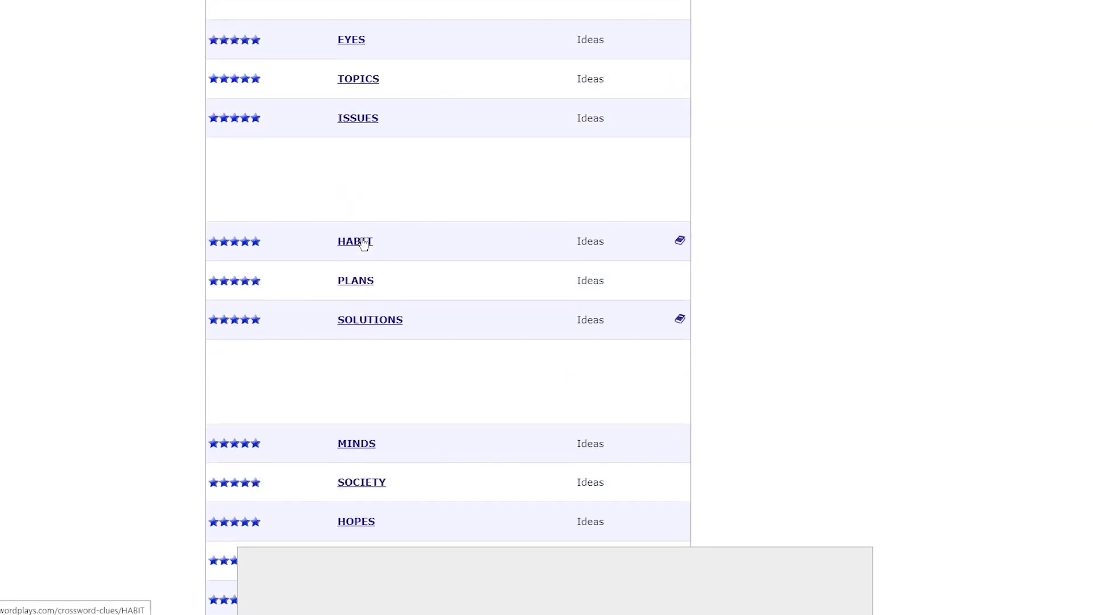
{"action": "scroll", "coordinate": [363, 243], "scroll_direction": "down", "scroll_amount": 7}
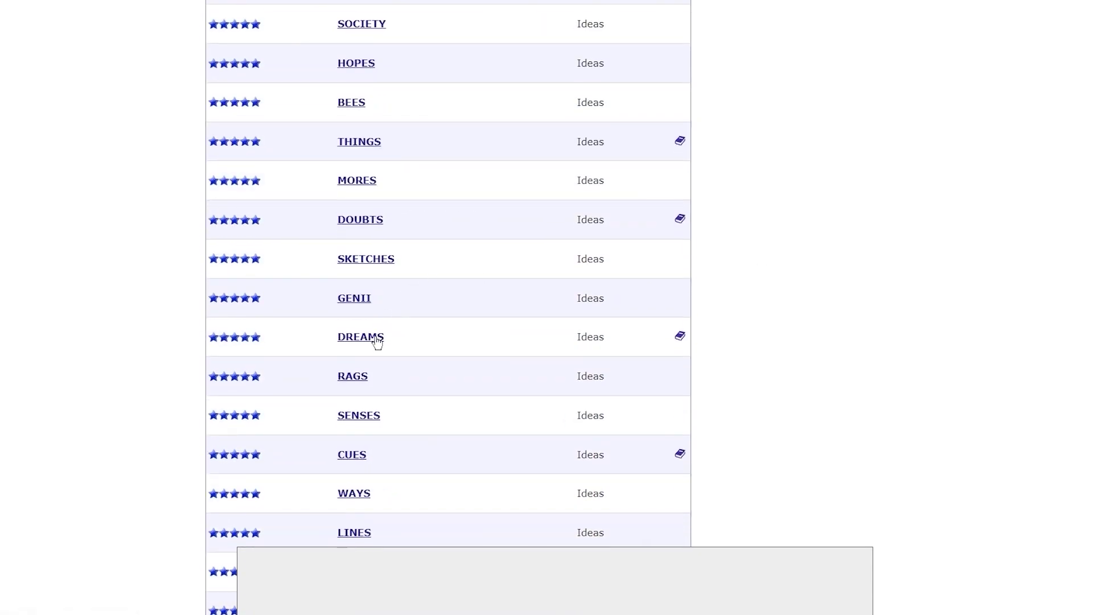
{"action": "scroll", "coordinate": [381, 321], "scroll_direction": "up", "scroll_amount": 8}
{"action": "scroll", "coordinate": [380, 321], "scroll_direction": "up", "scroll_amount": 4}
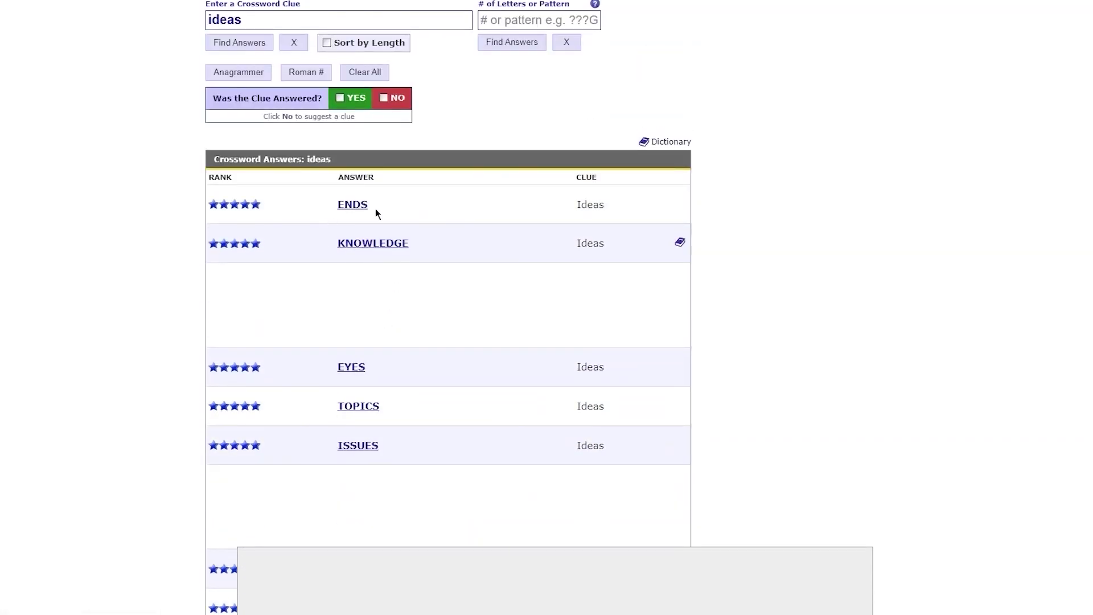
Step: Open the answer ENDS from the results and look through its possible clues
{"action": "left_click", "coordinate": [348, 214]}
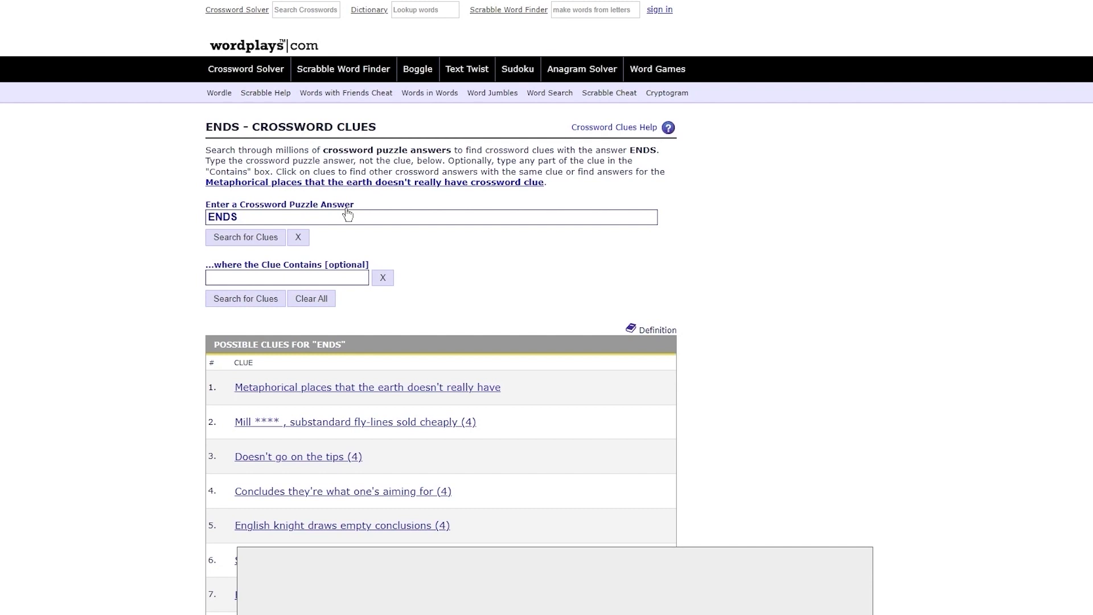
{"action": "scroll", "coordinate": [512, 303], "scroll_direction": "down", "scroll_amount": 5}
{"action": "scroll", "coordinate": [688, 239], "scroll_direction": "up", "scroll_amount": 5}
{"action": "scroll", "coordinate": [703, 230], "scroll_direction": "down", "scroll_amount": 15}
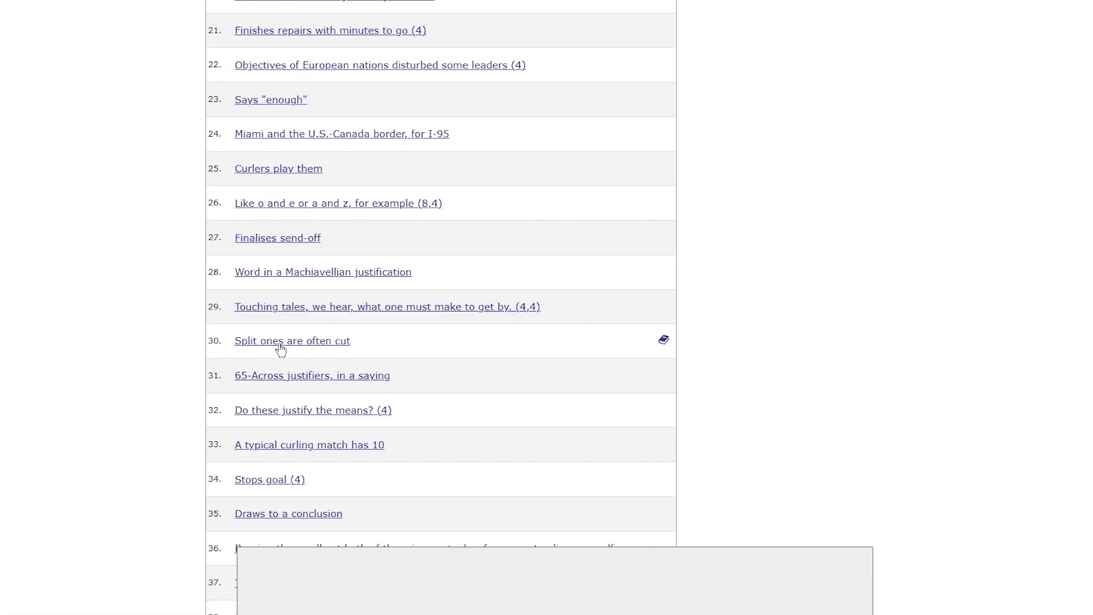
Step: Open the clue "Split ones are often cut" and review the answers listed for it
{"action": "left_click", "coordinate": [281, 341]}
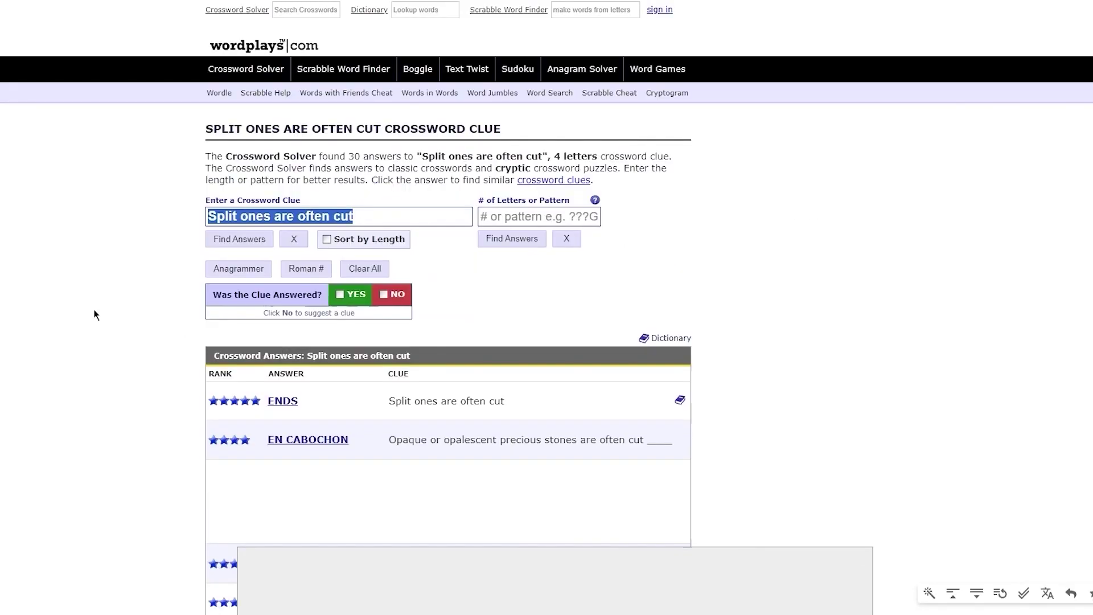
{"action": "left_click", "coordinate": [96, 314]}
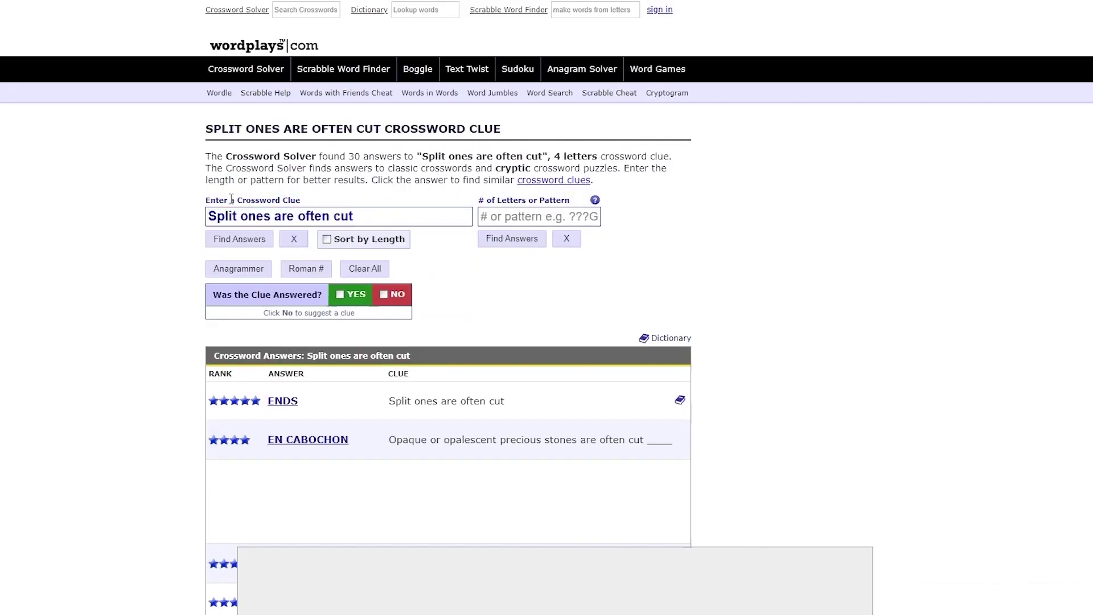
{"action": "scroll", "coordinate": [158, 270], "scroll_direction": "down", "scroll_amount": 2}
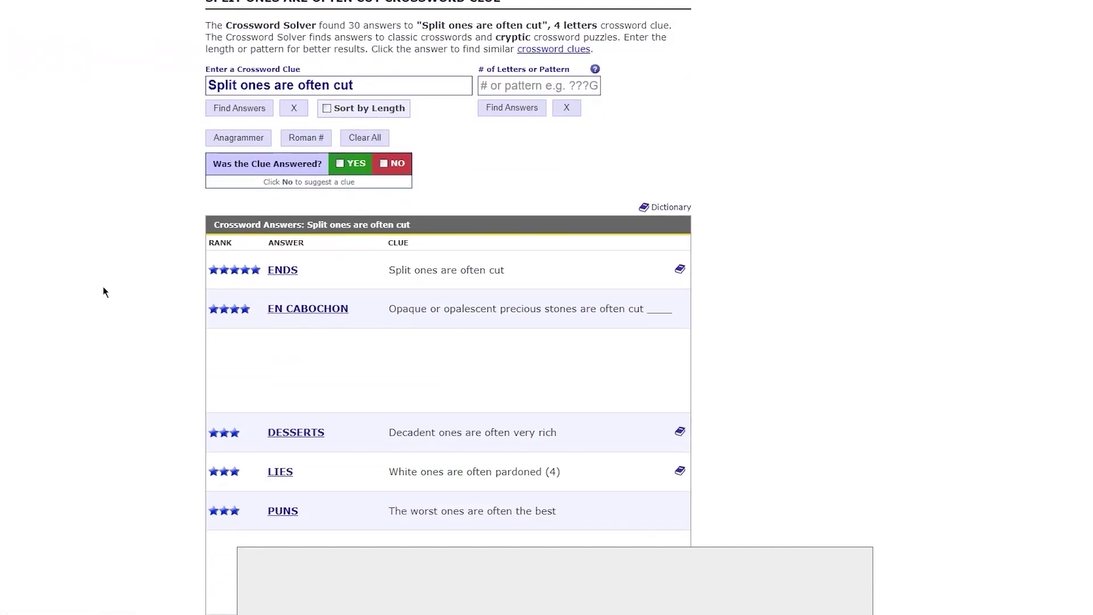
{"action": "scroll", "coordinate": [103, 292], "scroll_direction": "up", "scroll_amount": 3}
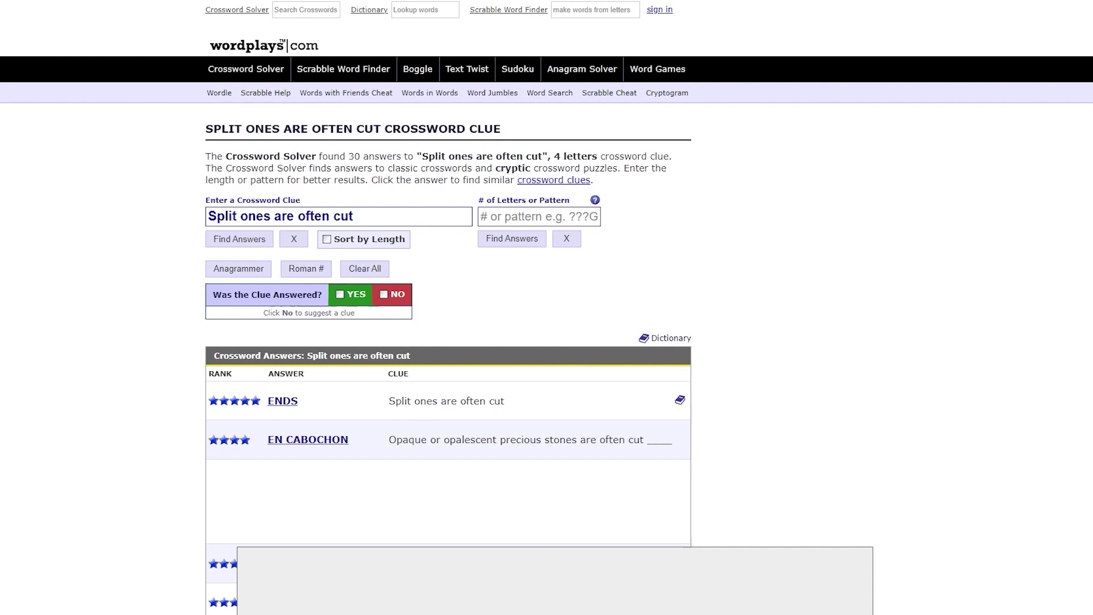
Step: Open crossword_example (1) in Excel, dismissing the activation dialog, then return to the crossword solver page
{"action": "left_click", "coordinate": [8, 612]}
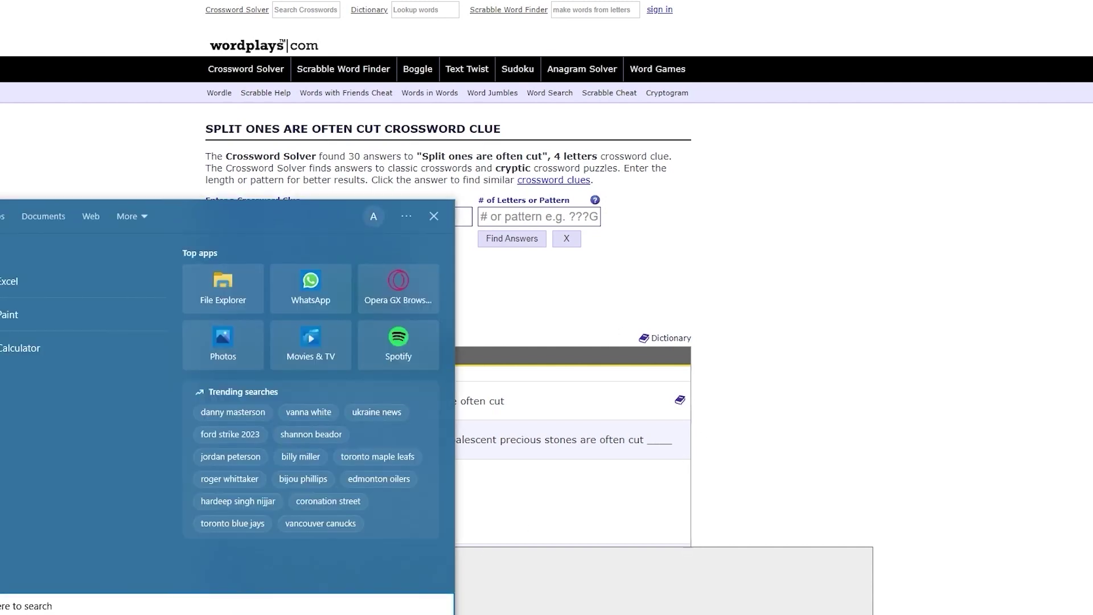
{"action": "left_click", "coordinate": [26, 282]}
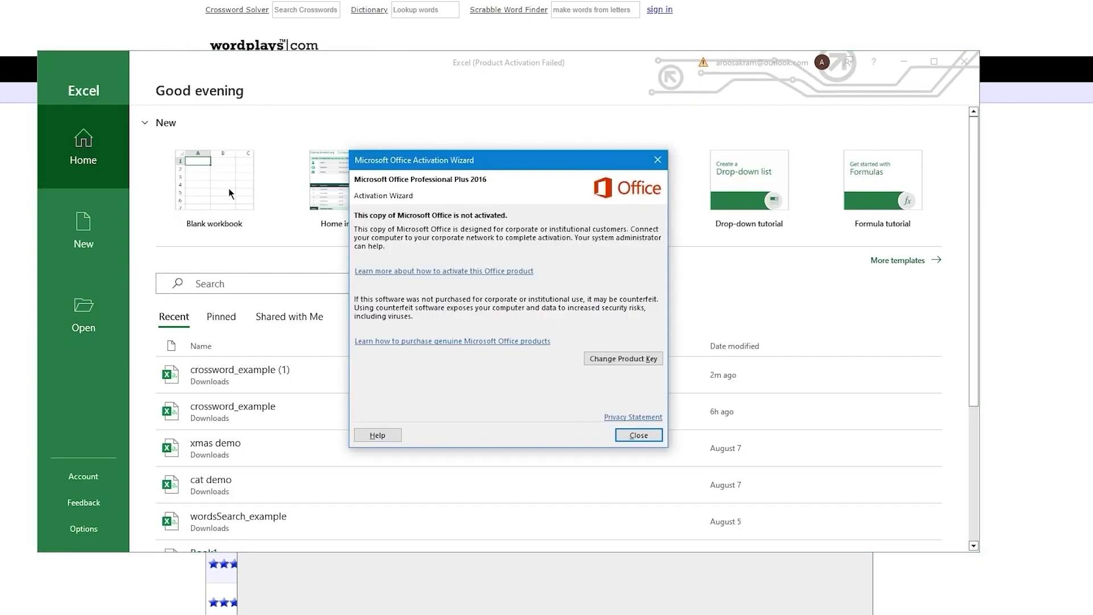
{"action": "left_click", "coordinate": [639, 438]}
{"action": "left_click", "coordinate": [367, 370]}
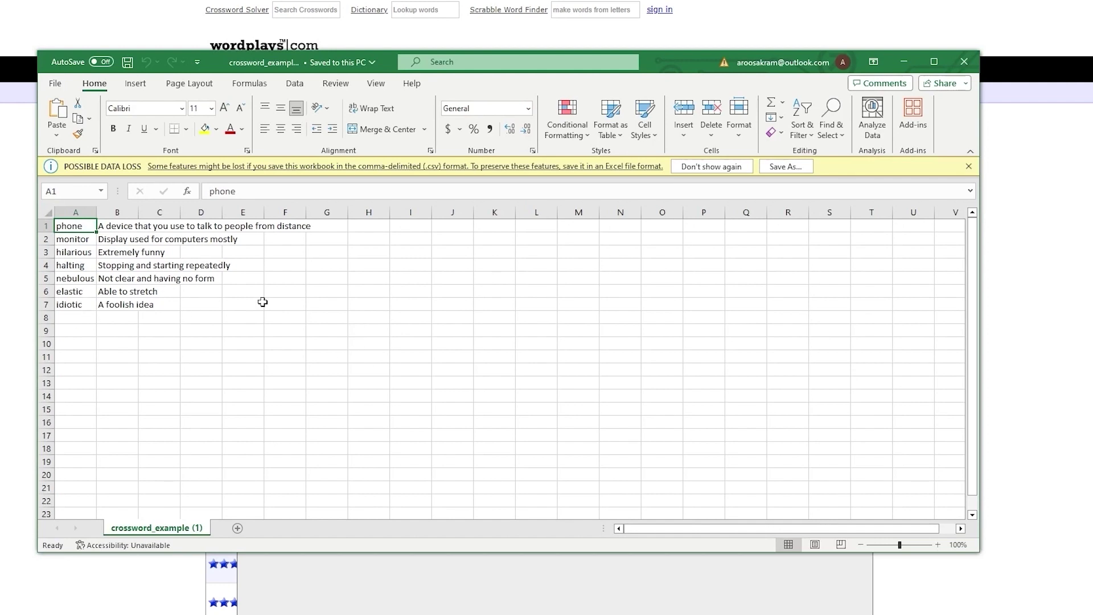
{"action": "left_click_drag", "start_coordinate": [38, 335], "coordinate": [157, 227]}
{"action": "left_click", "coordinate": [137, 233]}
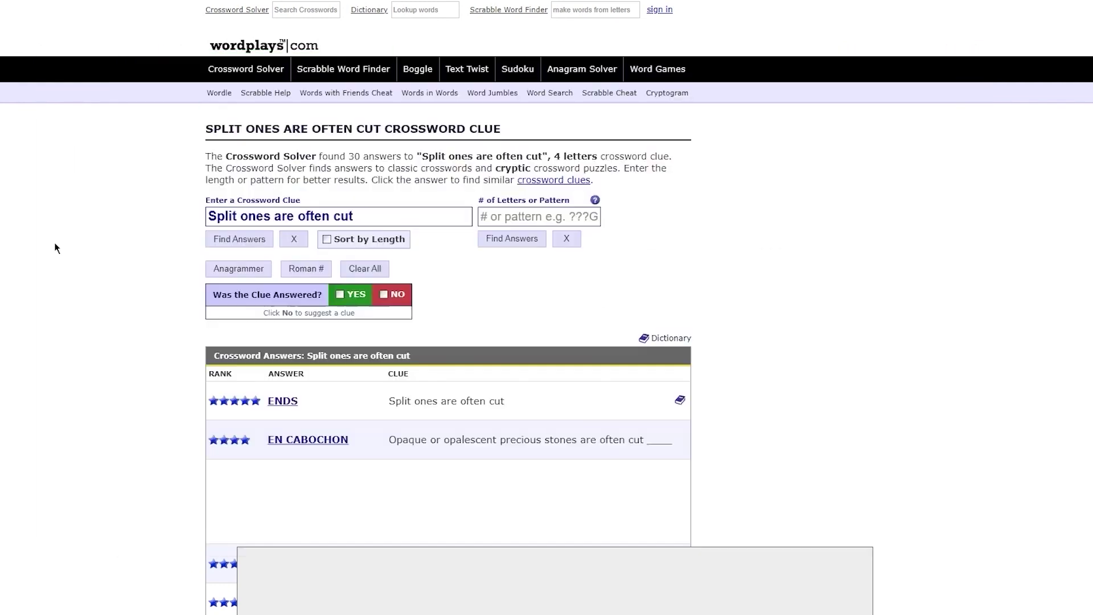
Step: Copy the link address of the answer ENDS in the results table
{"action": "scroll", "coordinate": [378, 357], "scroll_direction": "down", "scroll_amount": 2}
{"action": "right_click", "coordinate": [282, 335]}
{"action": "left_click", "coordinate": [701, 335]}
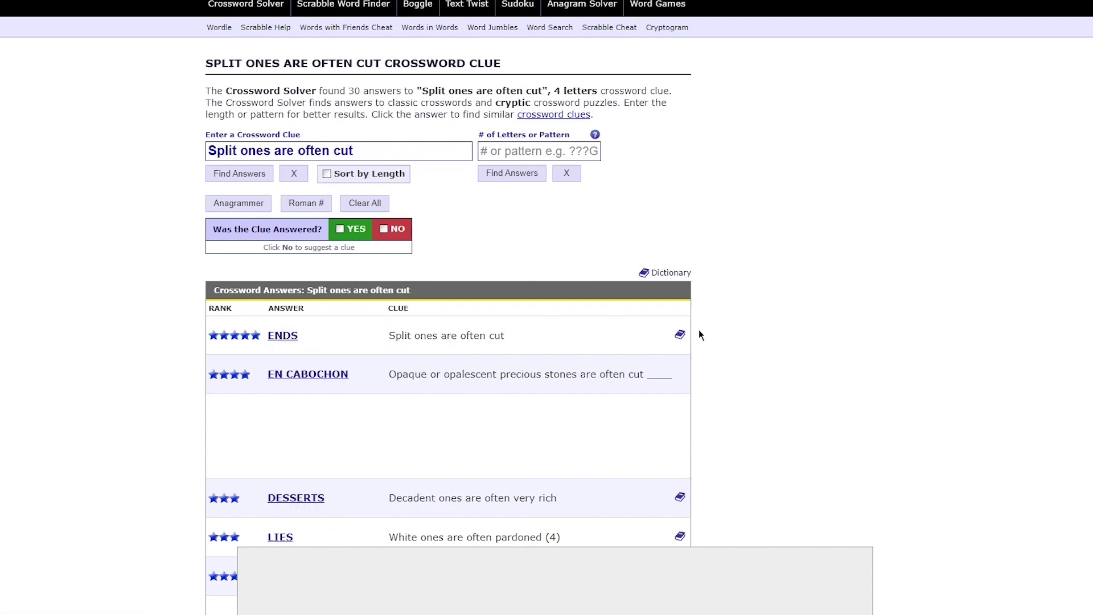
{"action": "right_click", "coordinate": [285, 337]}
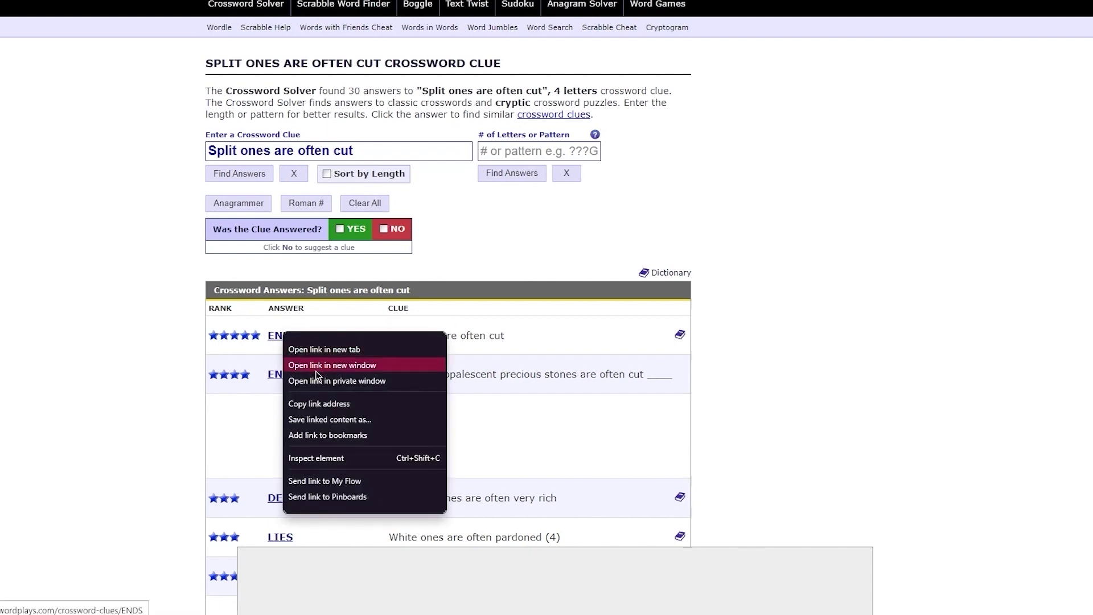
{"action": "left_click", "coordinate": [333, 405]}
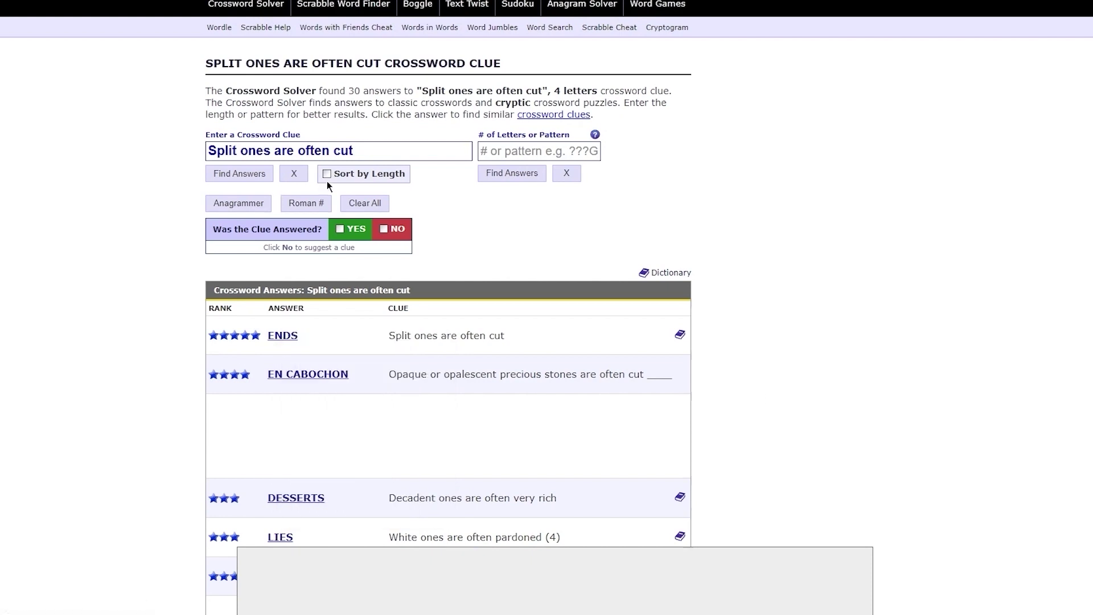
Step: Copy the clue text "Split ones are often cut" from the crossword clue field
{"action": "left_click_drag", "start_coordinate": [371, 152], "coordinate": [139, 153]}
{"action": "right_click", "coordinate": [249, 153]}
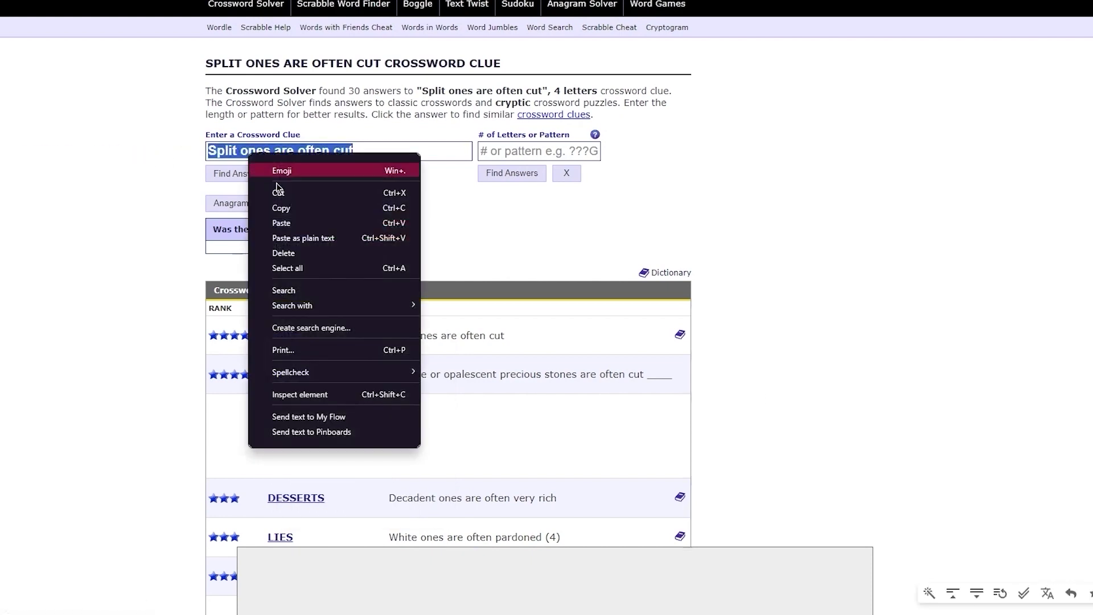
{"action": "left_click", "coordinate": [301, 210]}
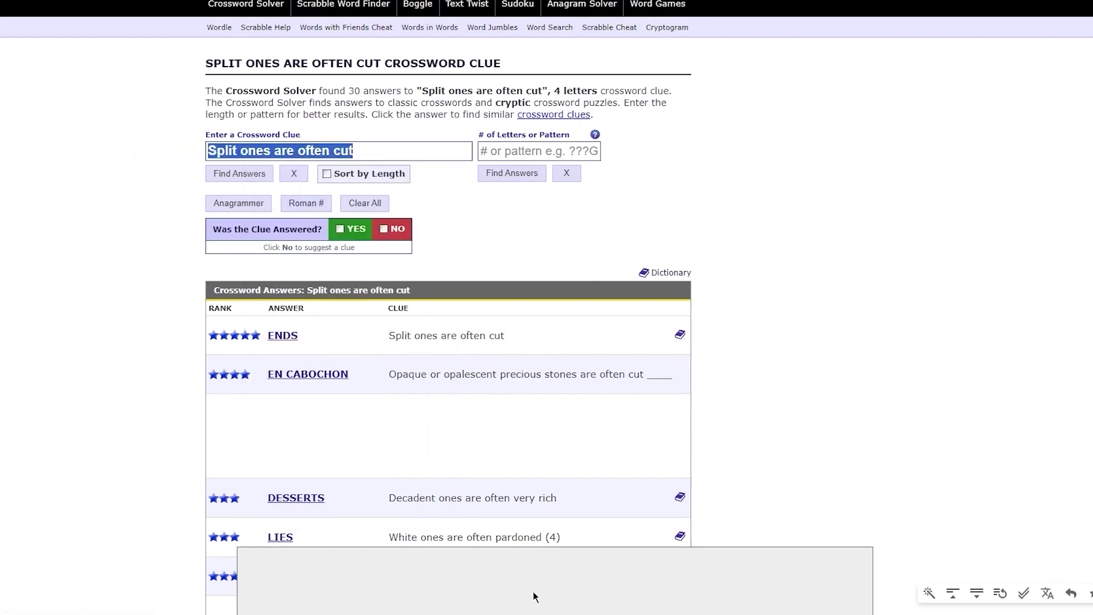
Step: Switch to the crossword_example (1) sheet in Excel and select the empty cell A8 below the word list
{"action": "key", "text": "alt+Tab"}
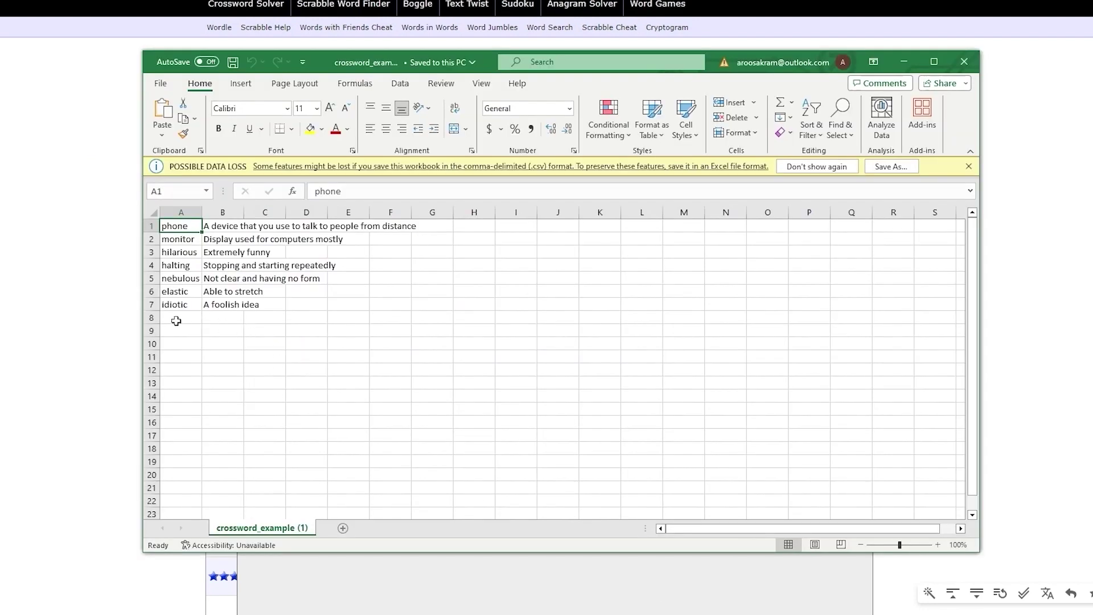
{"action": "left_click", "coordinate": [152, 318]}
{"action": "left_click", "coordinate": [171, 317]}
{"action": "right_click", "coordinate": [171, 317]}
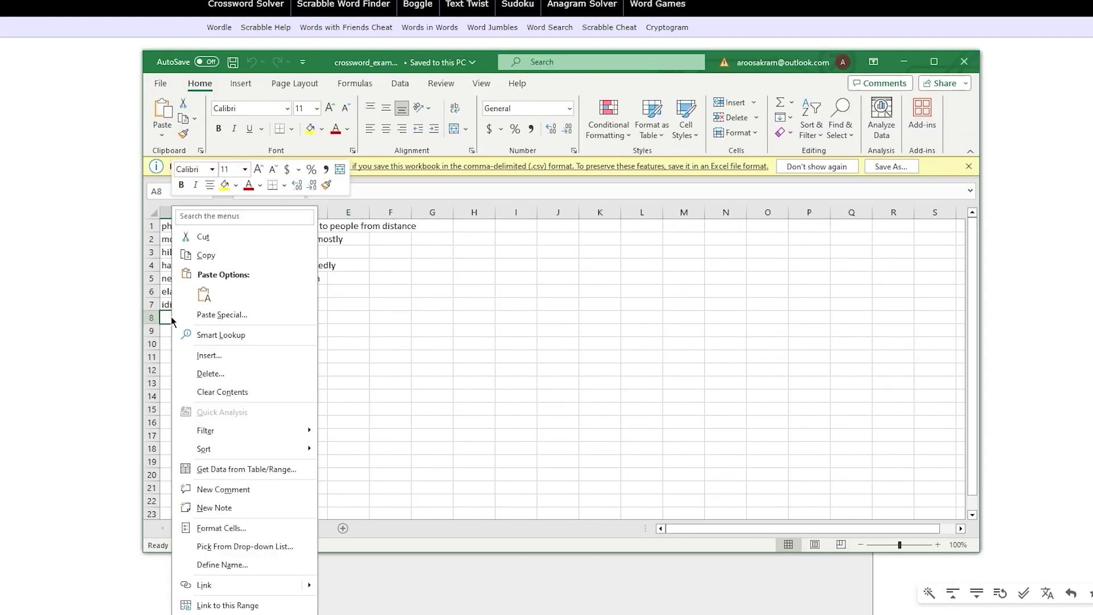
{"action": "left_click", "coordinate": [339, 317]}
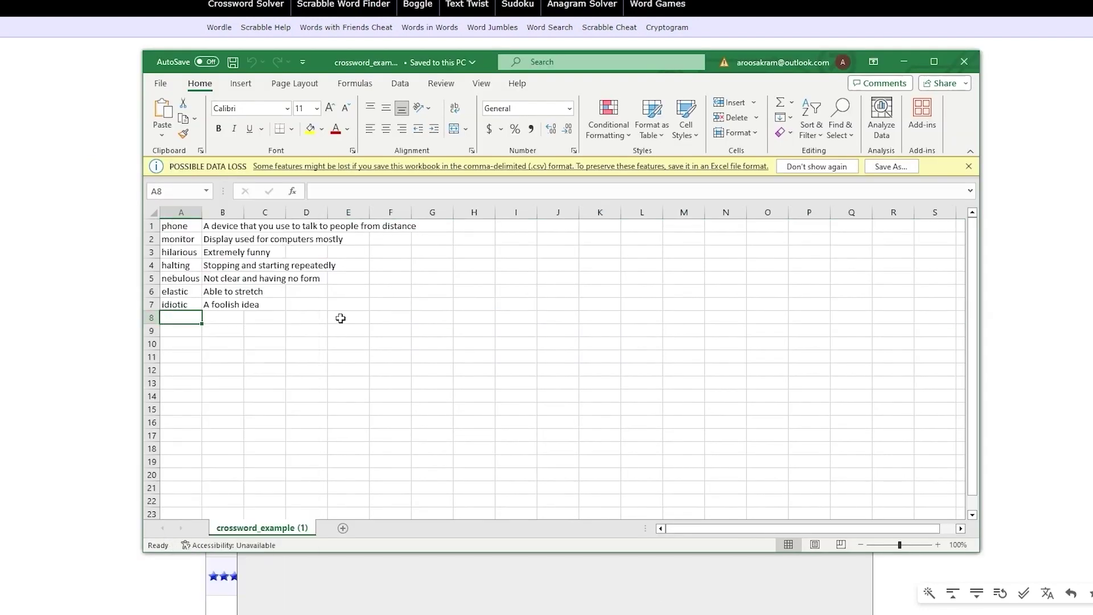
Step: Paste the copied clue "Split ones are often cut" into cell B8
{"action": "right_click", "coordinate": [224, 318]}
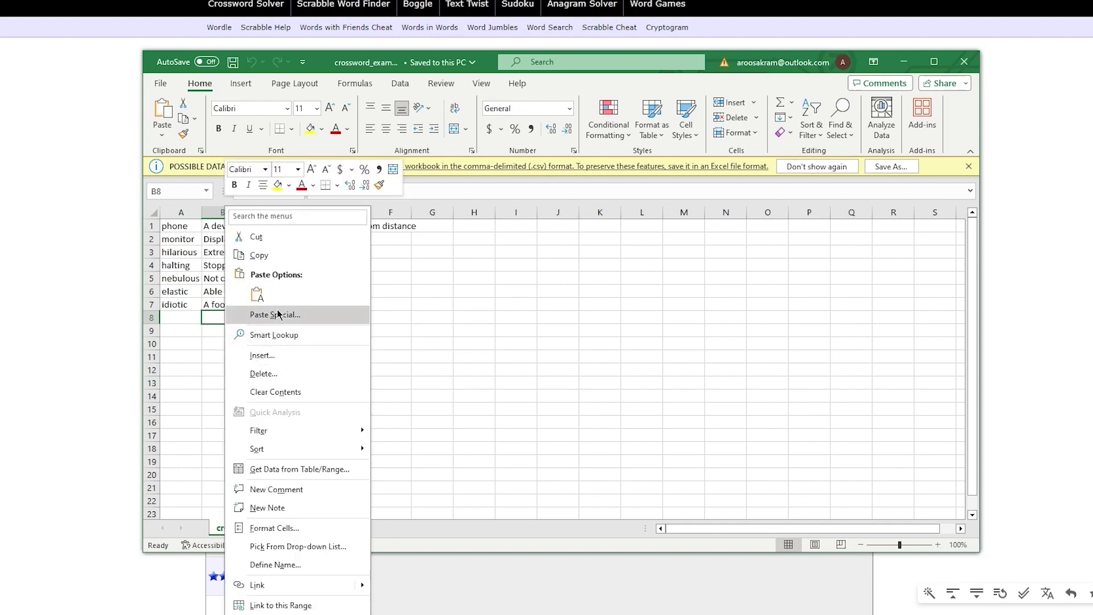
{"action": "left_click", "coordinate": [257, 294]}
{"action": "left_click", "coordinate": [405, 316]}
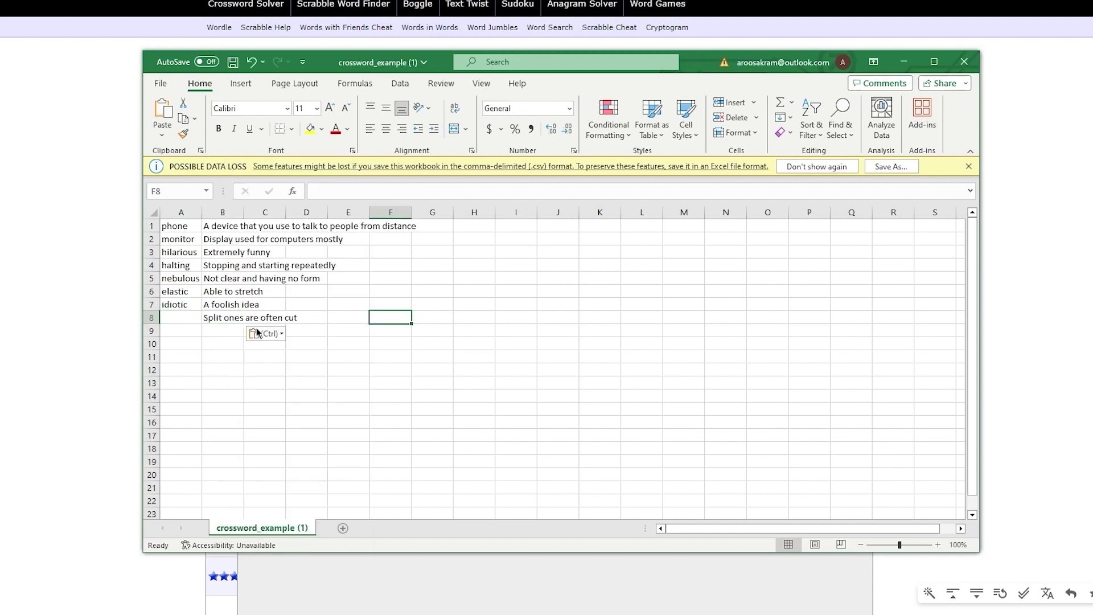
Step: Enter "ends" in cell A8 as the word for the clue in row 8
{"action": "left_click", "coordinate": [185, 319]}
{"action": "double_click", "coordinate": [185, 318]}
{"action": "type", "text": "ideas"}
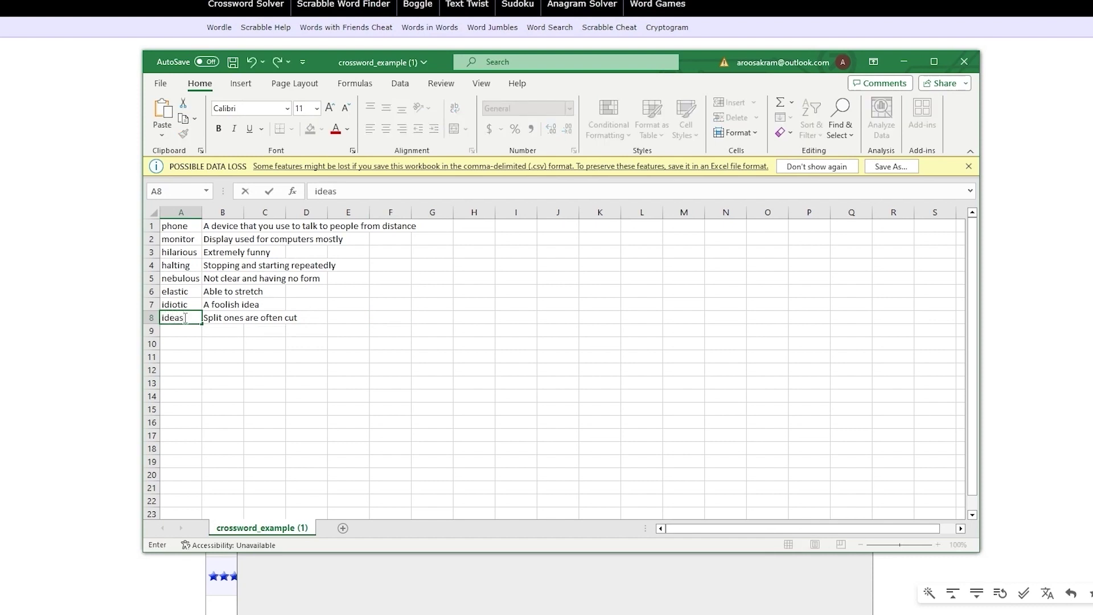
{"action": "key", "text": "BackSpace"}
{"action": "key", "text": "BackSpace"}
{"action": "key", "text": "BackSpace"}
{"action": "key", "text": "BackSpace"}
{"action": "key", "text": "BackSpace"}
{"action": "type", "text": "ends"}
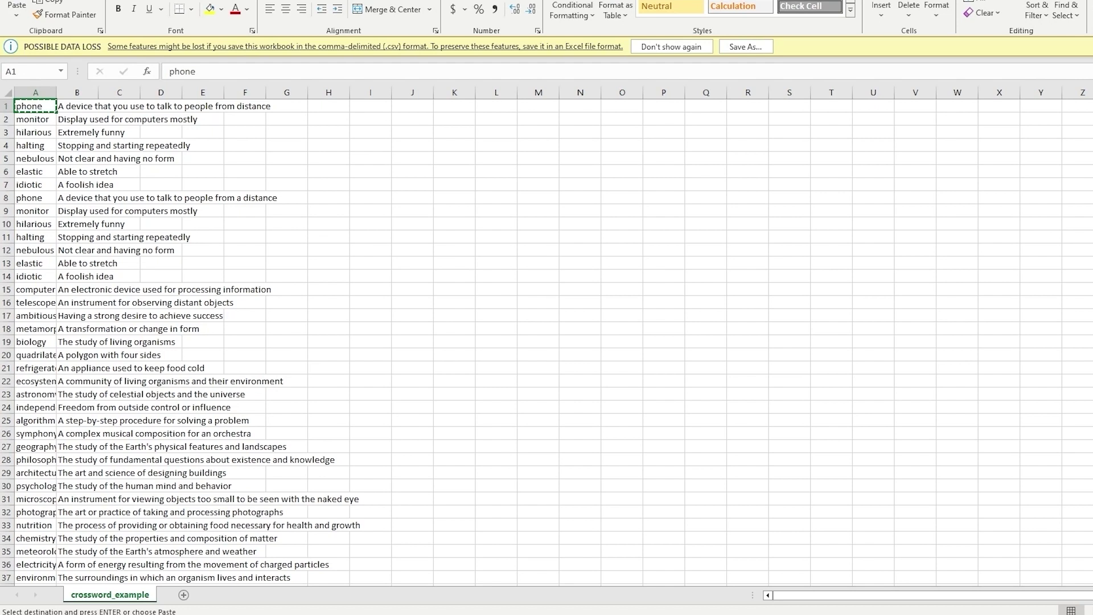
Step: Review the words in column A and their clues in column B of the crossword_example sheet
{"action": "scroll", "coordinate": [442, 386], "scroll_direction": "down", "scroll_amount": 7}
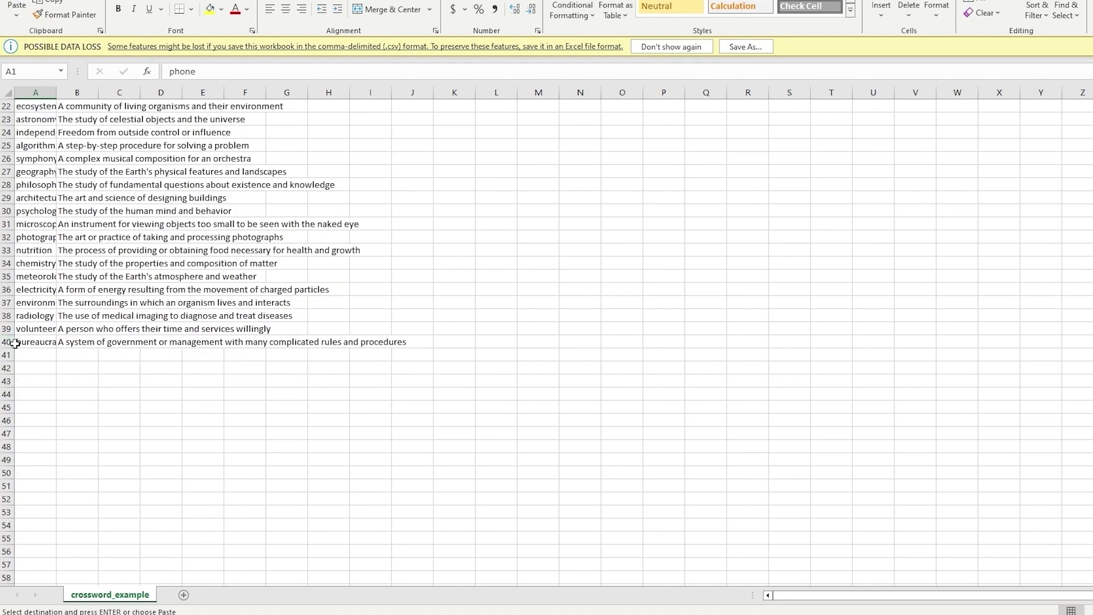
{"action": "scroll", "coordinate": [57, 345], "scroll_direction": "up", "scroll_amount": 7}
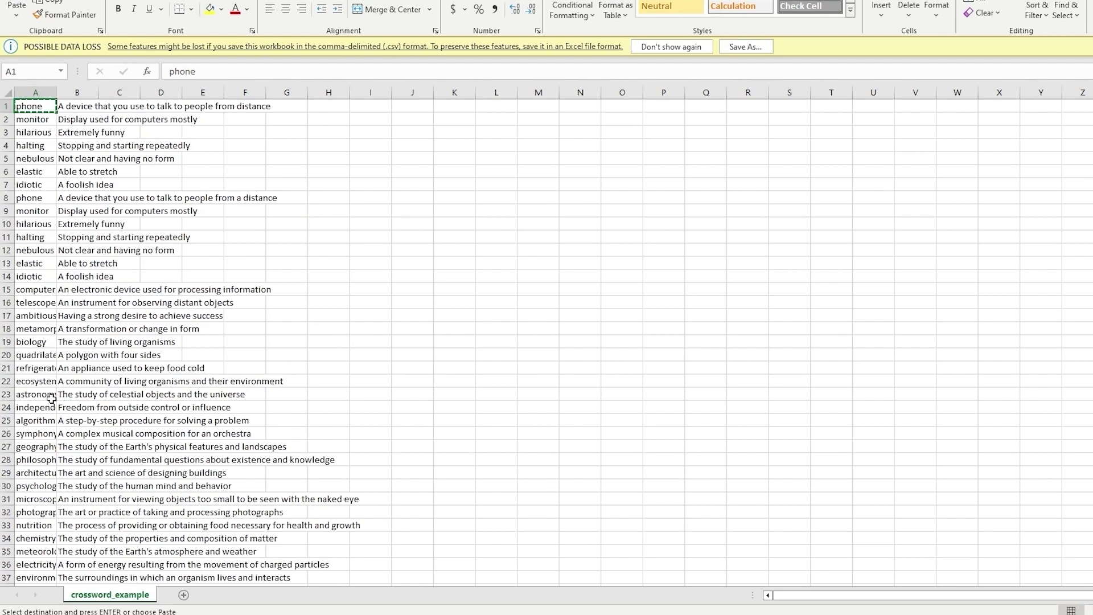
{"action": "left_click_drag", "start_coordinate": [25, 123], "coordinate": [25, 160]}
{"action": "left_click_drag", "start_coordinate": [58, 105], "coordinate": [401, 476]}
{"action": "left_click", "coordinate": [454, 420]}
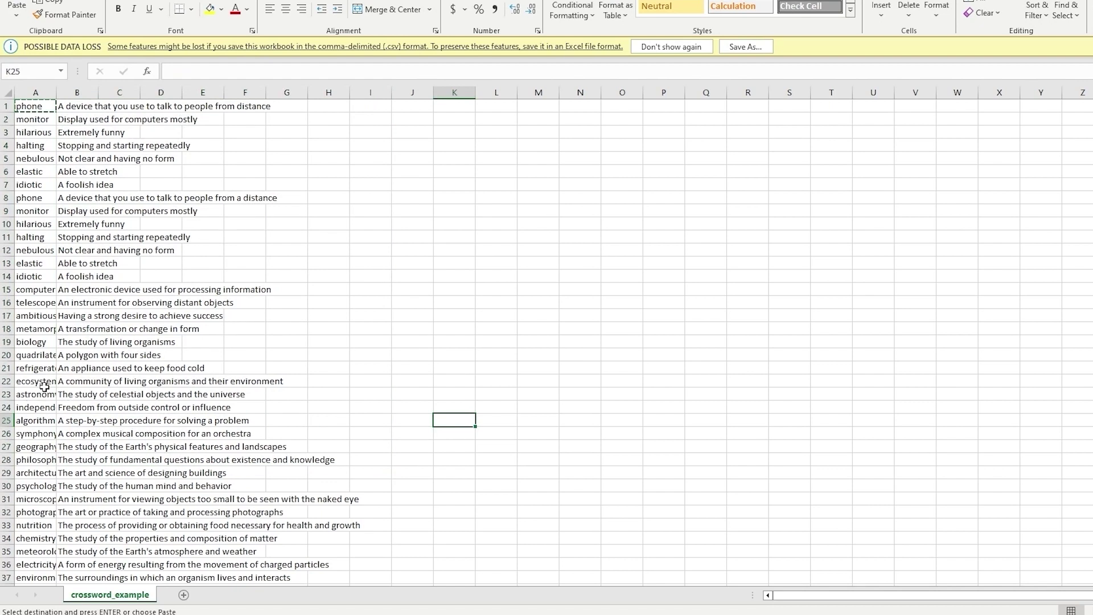
{"action": "left_click_drag", "start_coordinate": [62, 408], "coordinate": [262, 417]}
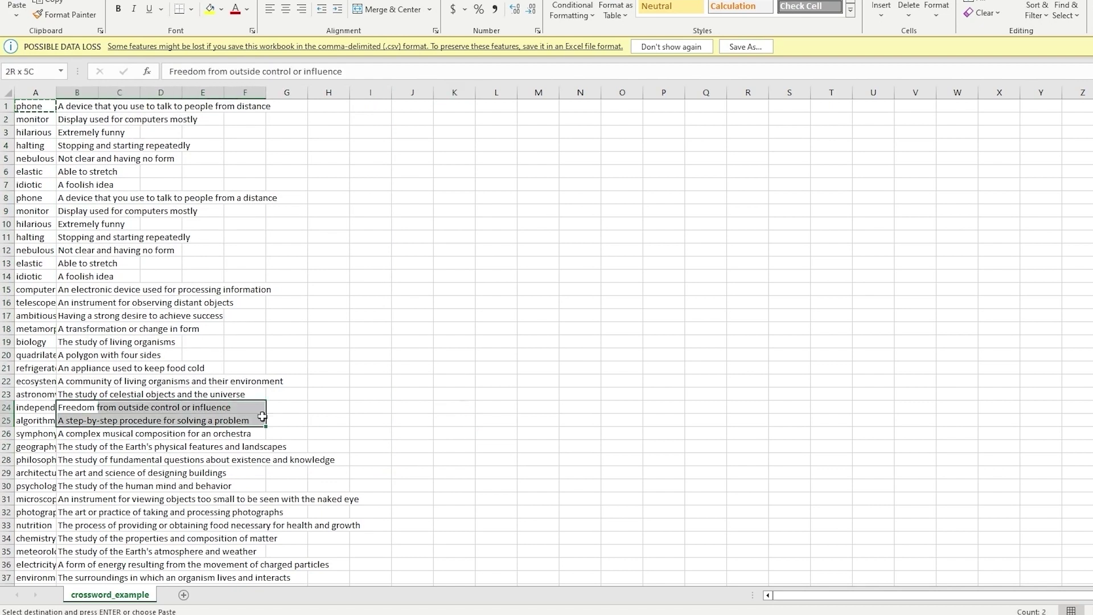
{"action": "left_click", "coordinate": [365, 382]}
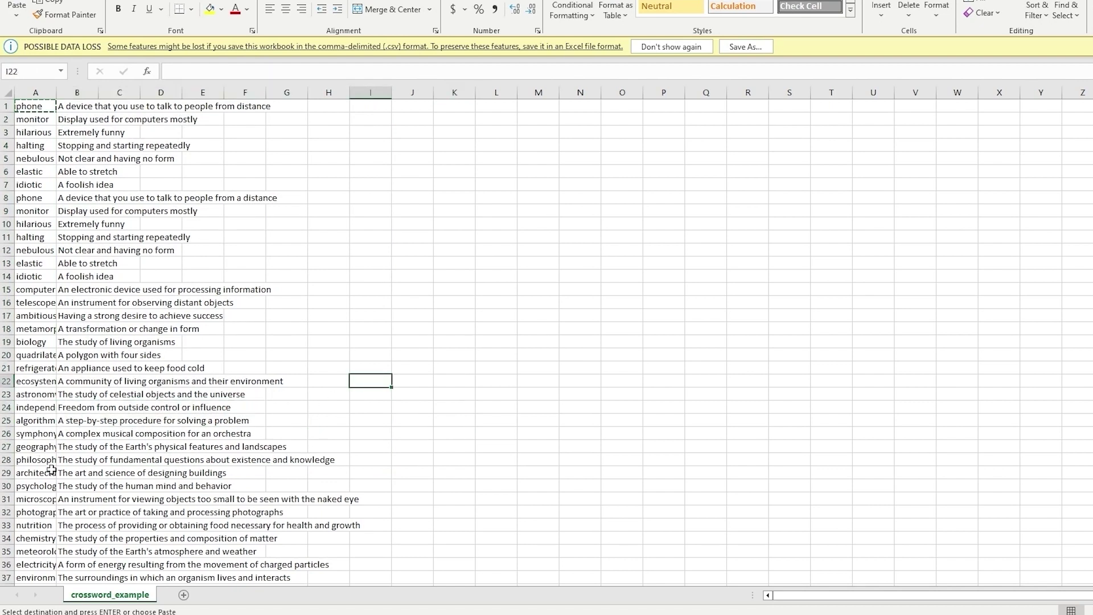
{"action": "left_click_drag", "start_coordinate": [89, 465], "coordinate": [349, 462]}
{"action": "left_click", "coordinate": [416, 460]}
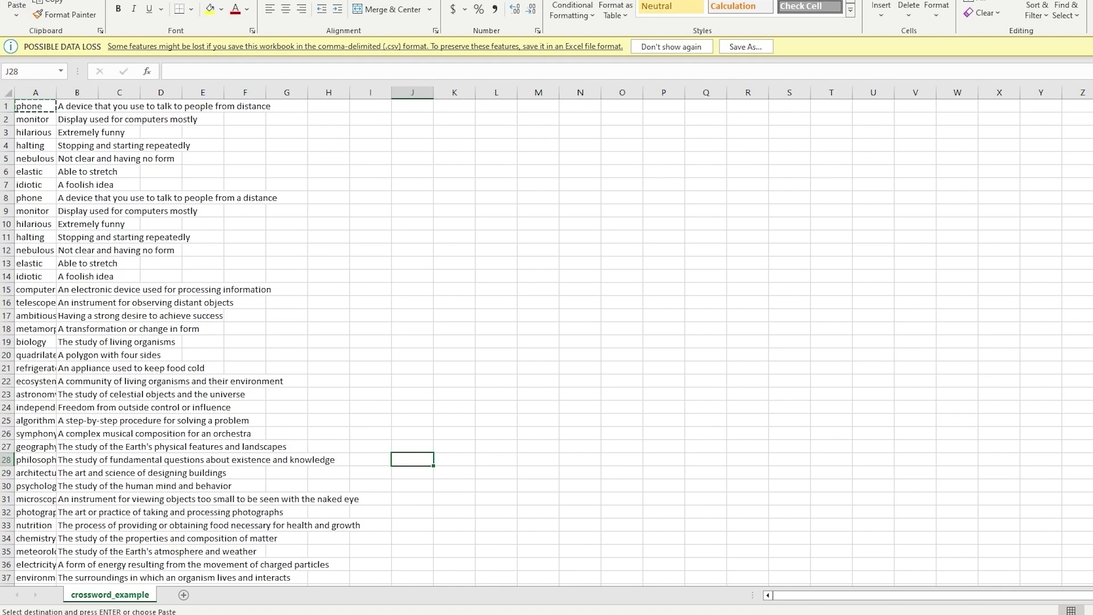
Step: Export the crossword_example sheet as CSV (Comma delimited) to the Downloads folder under the file name "crosswrod bookbolt"
{"action": "key", "text": "alt+f"}
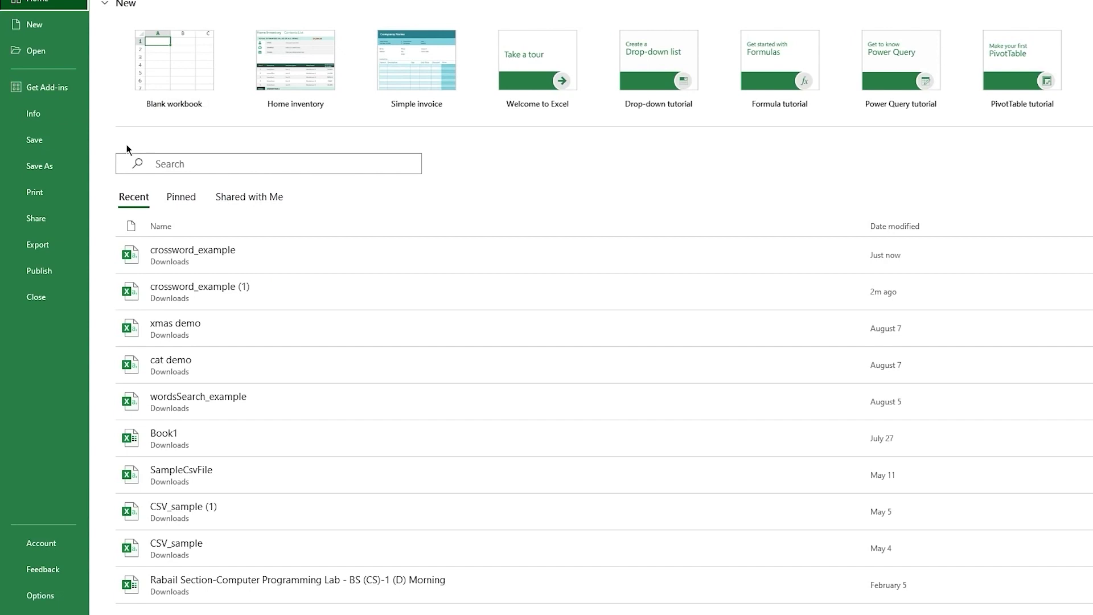
{"action": "left_click", "coordinate": [44, 242]}
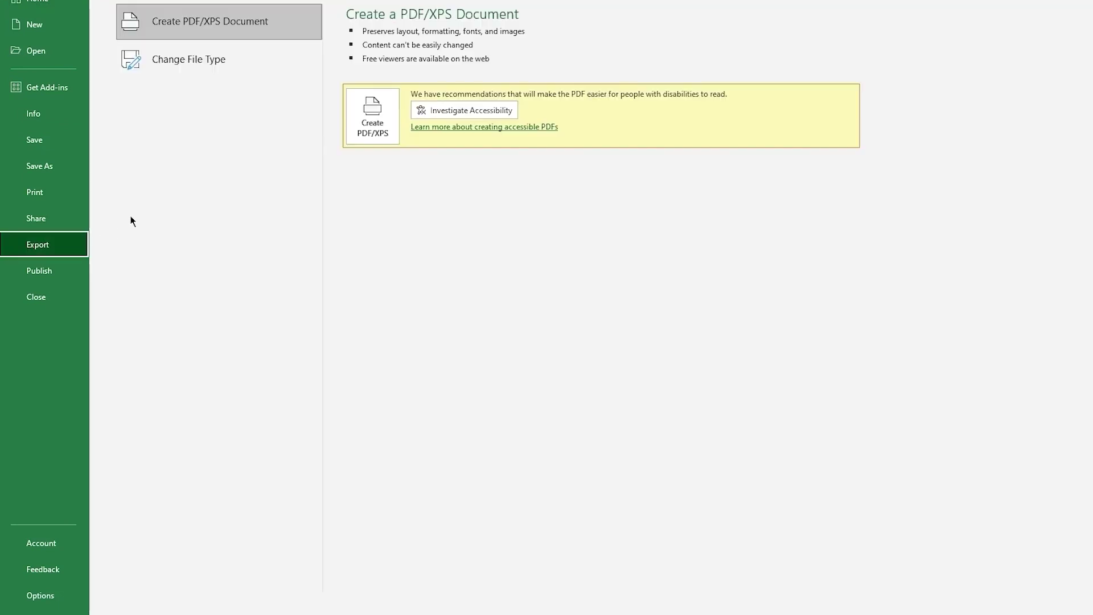
{"action": "left_click", "coordinate": [221, 66]}
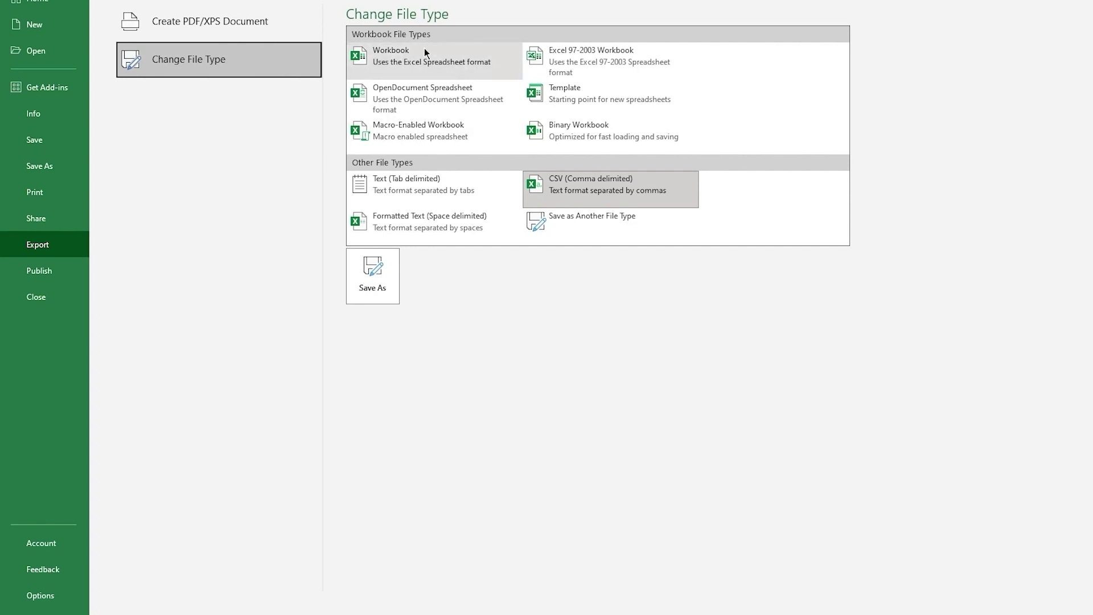
{"action": "double_click", "coordinate": [618, 192]}
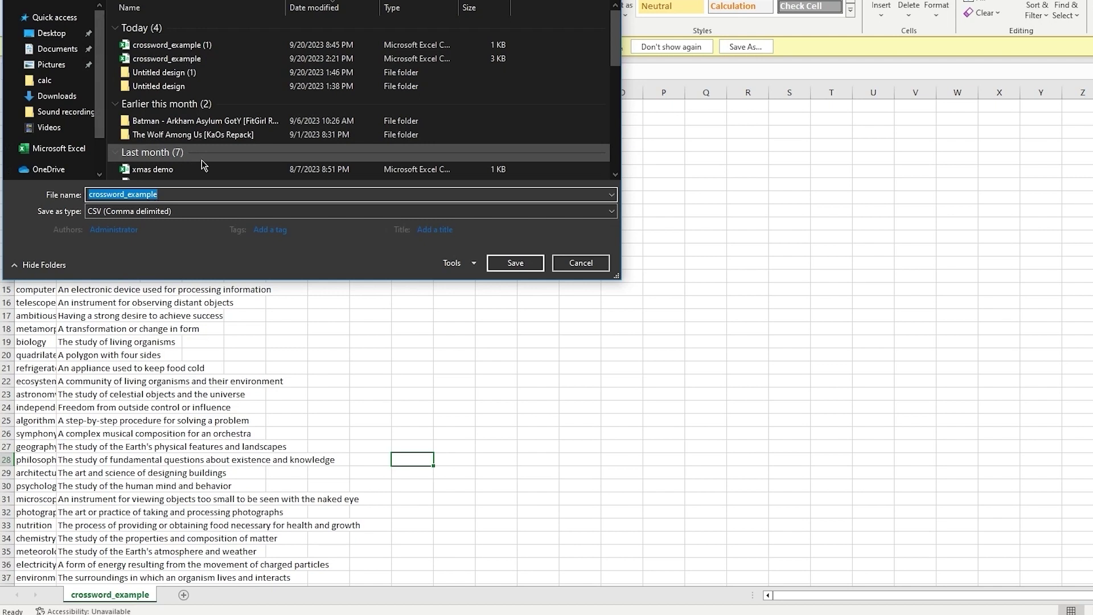
{"action": "type", "text": "cr"}
{"action": "type", "text": "osswrod b"}
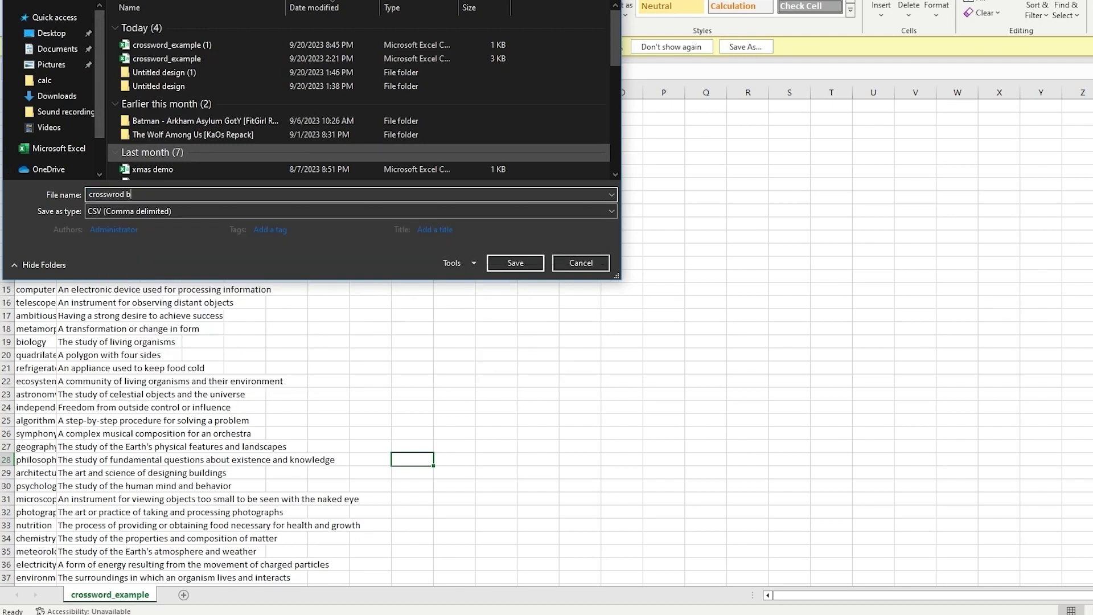
{"action": "type", "text": "ookbolt"}
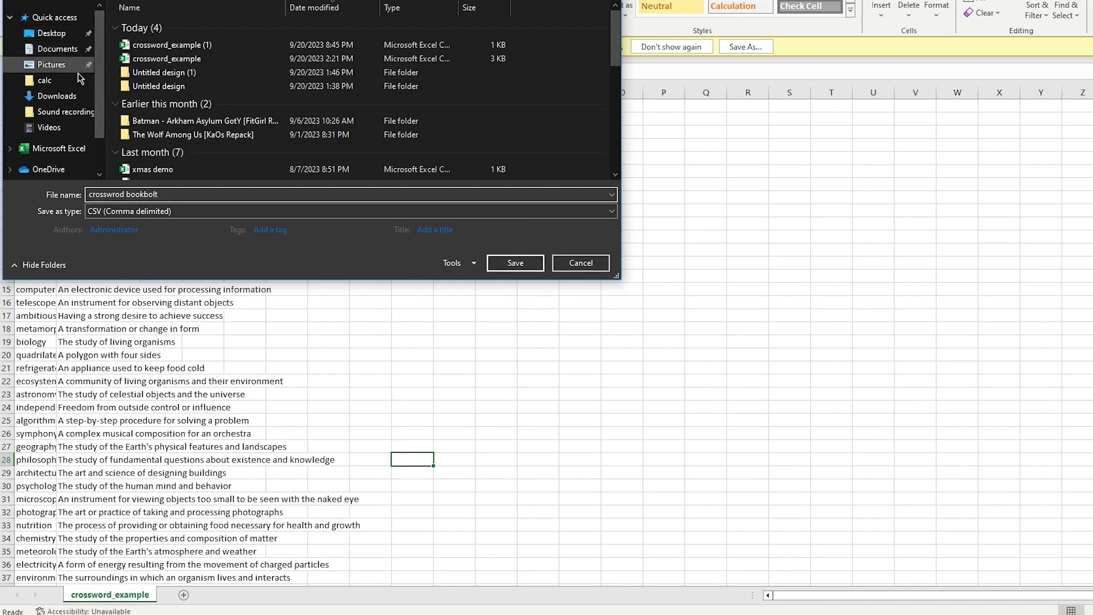
{"action": "left_click", "coordinate": [57, 96]}
{"action": "left_click", "coordinate": [505, 264]}
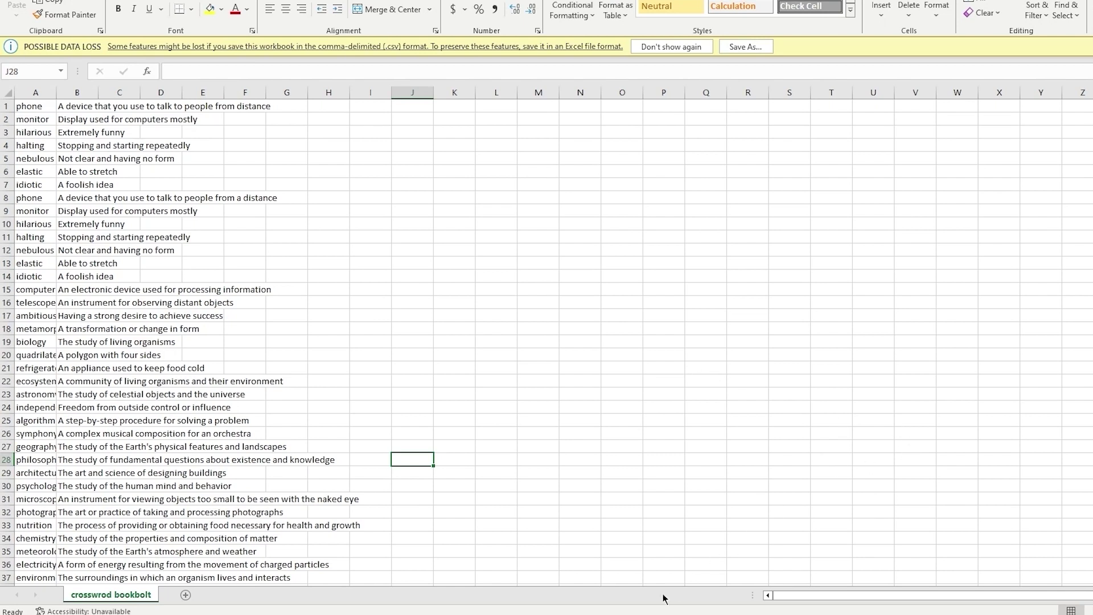
Step: Switch to the Crossword options in Book Bolt Studio and set the puzzle font to Alice
{"action": "left_click", "coordinate": [650, 613]}
{"action": "left_click", "coordinate": [726, 585]}
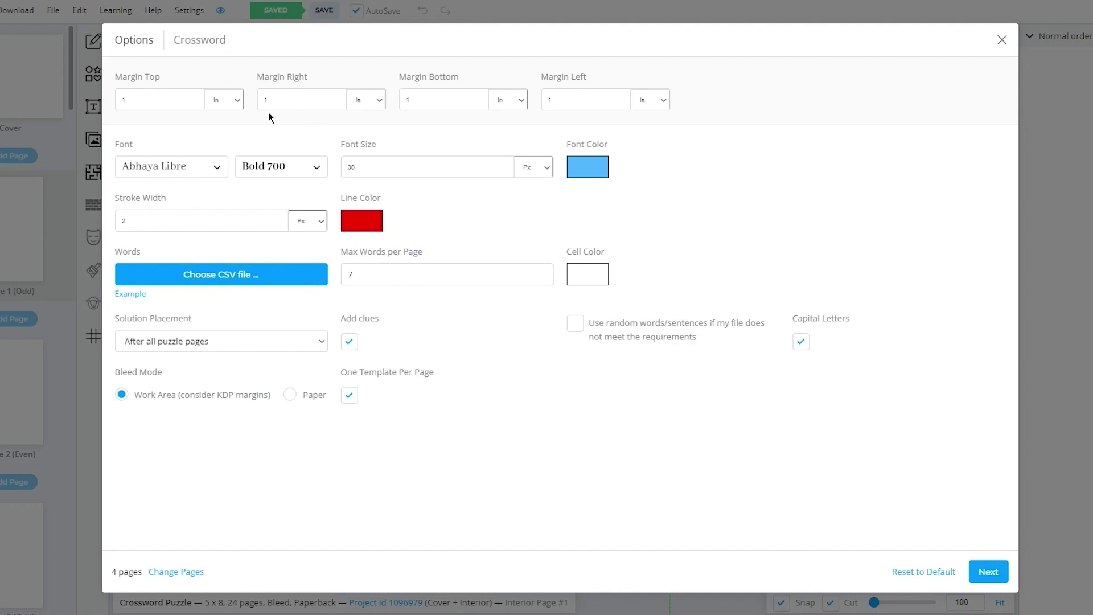
{"action": "left_click", "coordinate": [214, 166]}
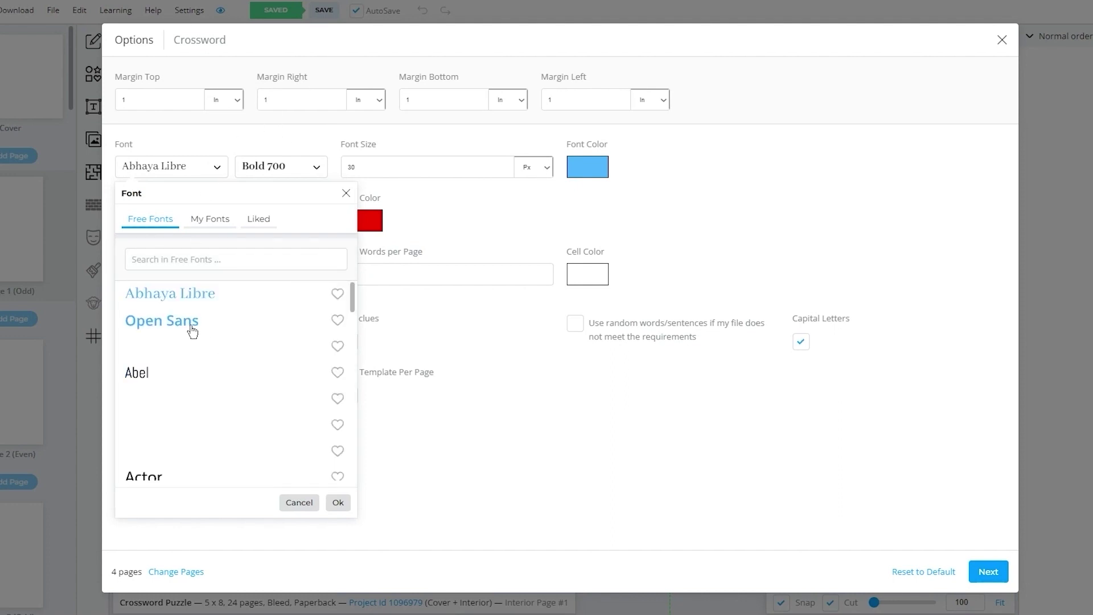
{"action": "scroll", "coordinate": [220, 356], "scroll_direction": "down", "scroll_amount": 5}
{"action": "scroll", "coordinate": [220, 356], "scroll_direction": "down", "scroll_amount": 3}
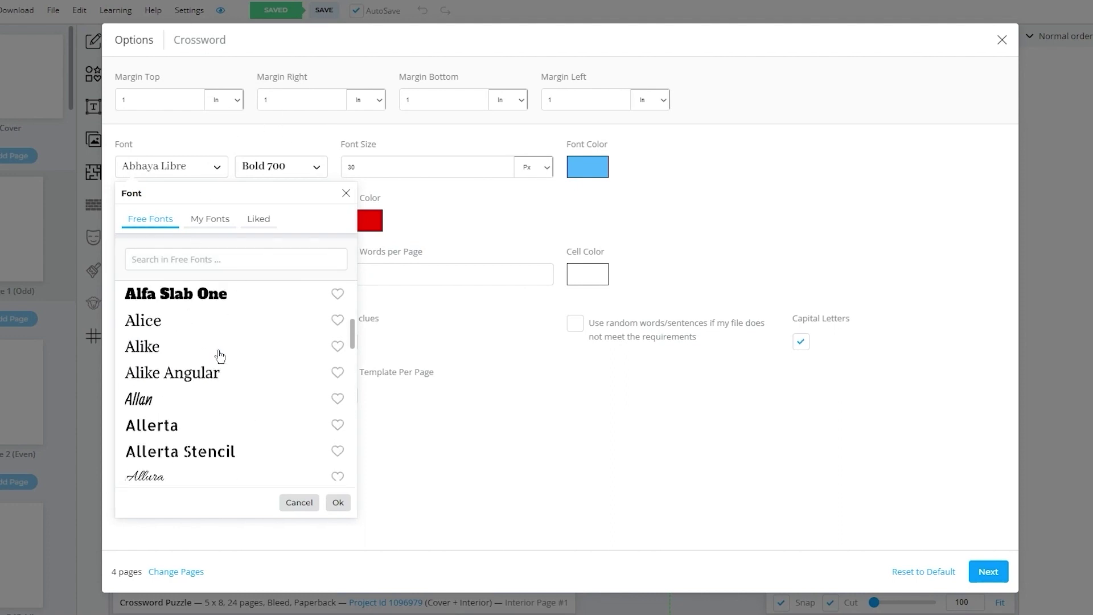
{"action": "left_click", "coordinate": [174, 327]}
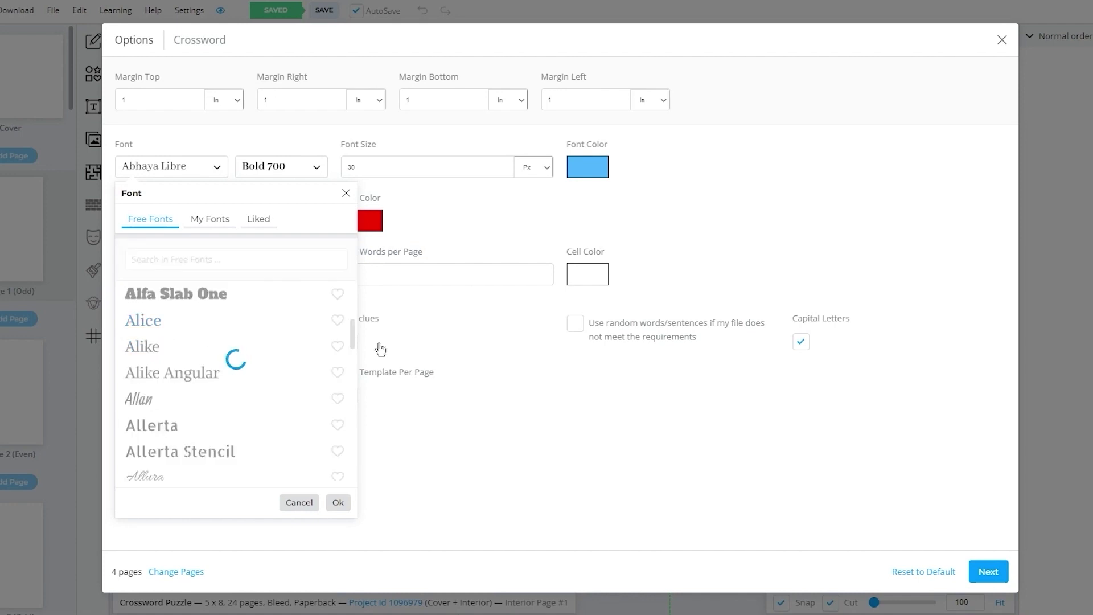
{"action": "left_click", "coordinate": [456, 171]}
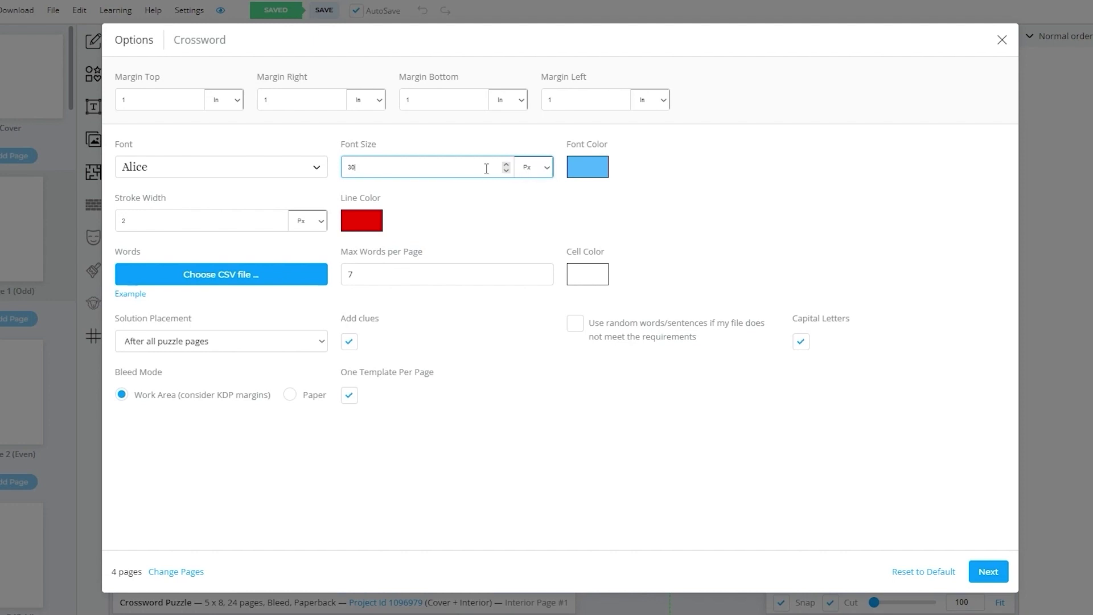
{"action": "left_click", "coordinate": [651, 174]}
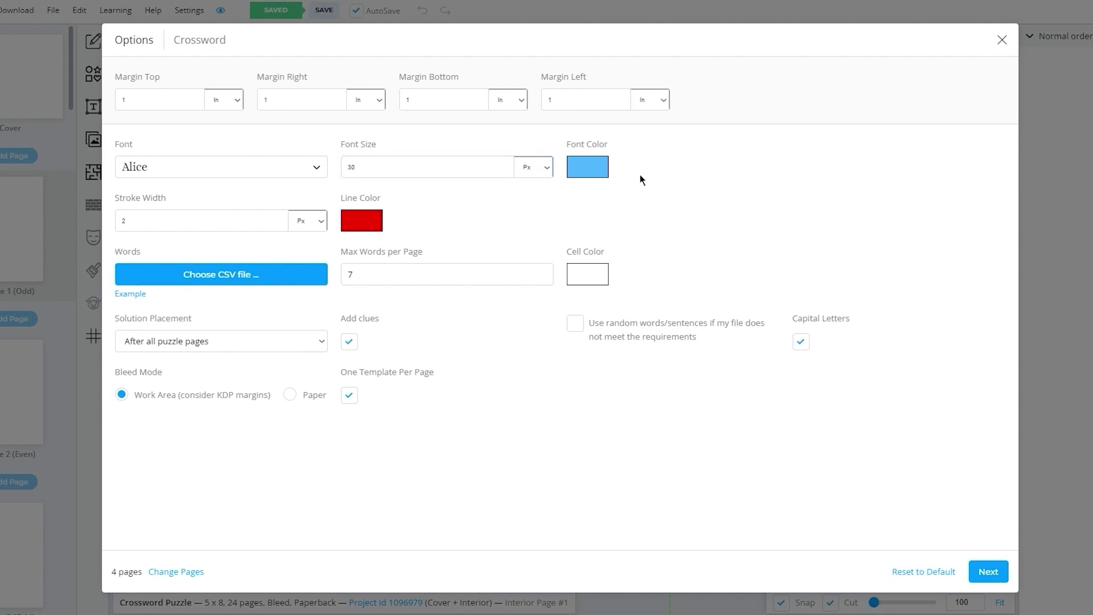
Step: Set both the font color and the line color of the crossword to black
{"action": "left_click", "coordinate": [581, 168]}
{"action": "left_click", "coordinate": [633, 218]}
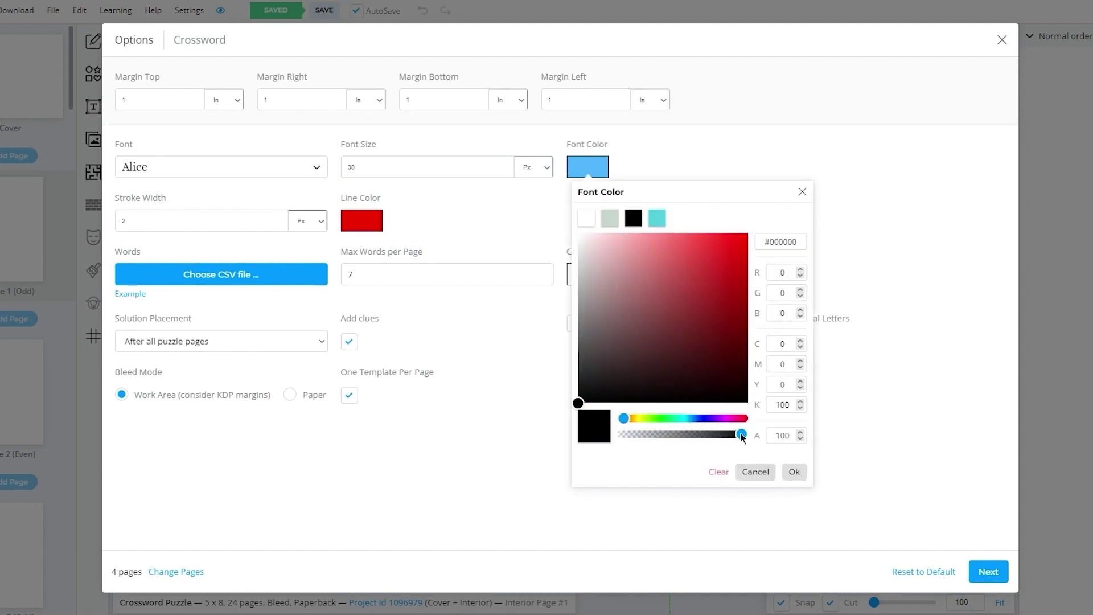
{"action": "left_click", "coordinate": [794, 472]}
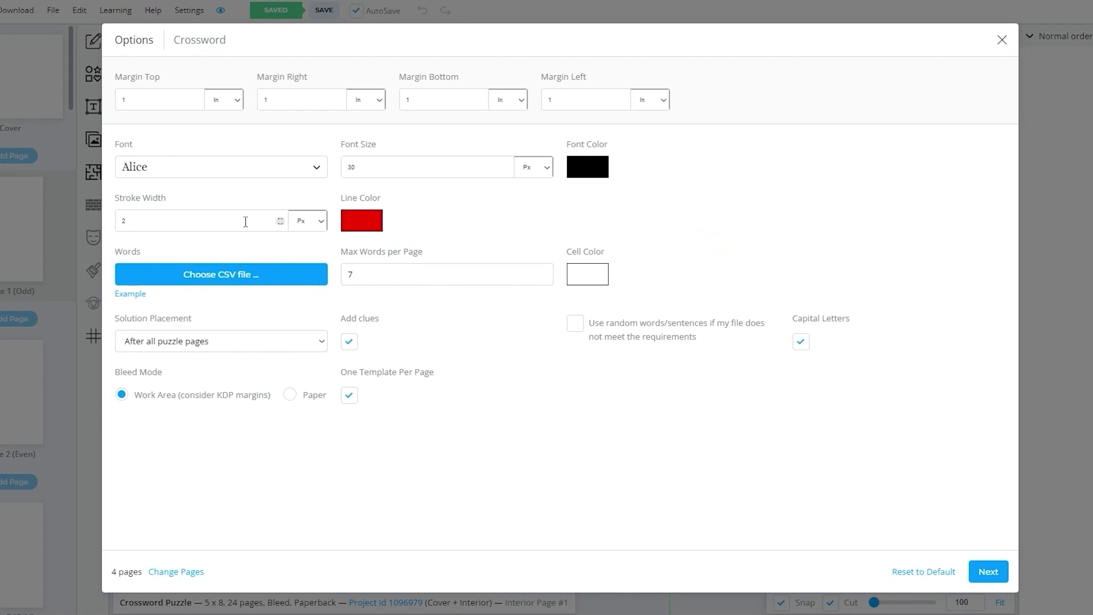
{"action": "left_click", "coordinate": [353, 223]}
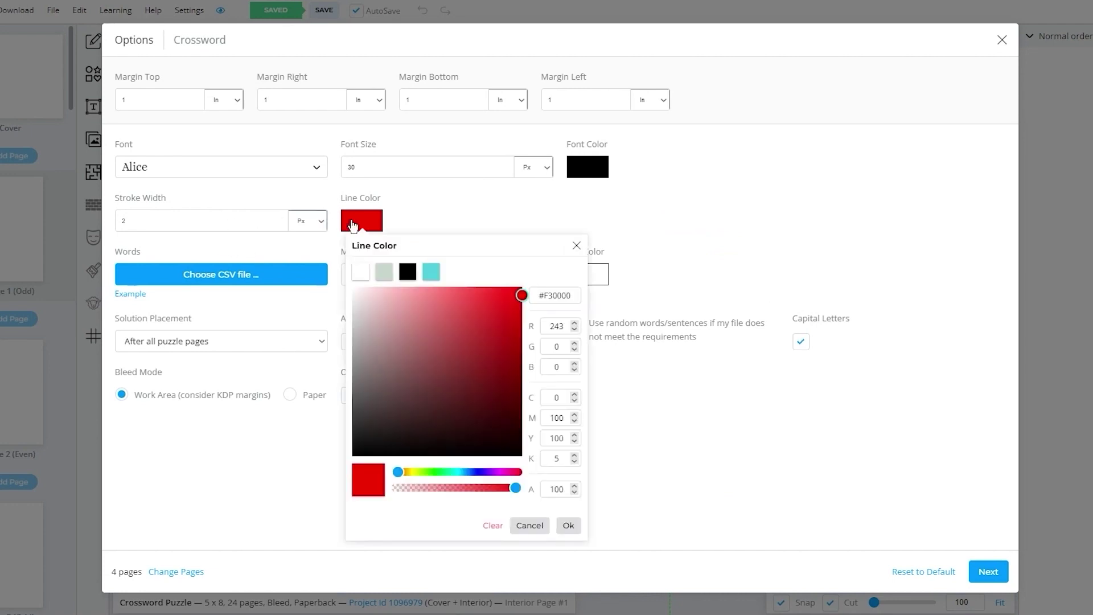
{"action": "left_click", "coordinate": [413, 275]}
{"action": "left_click", "coordinate": [571, 527]}
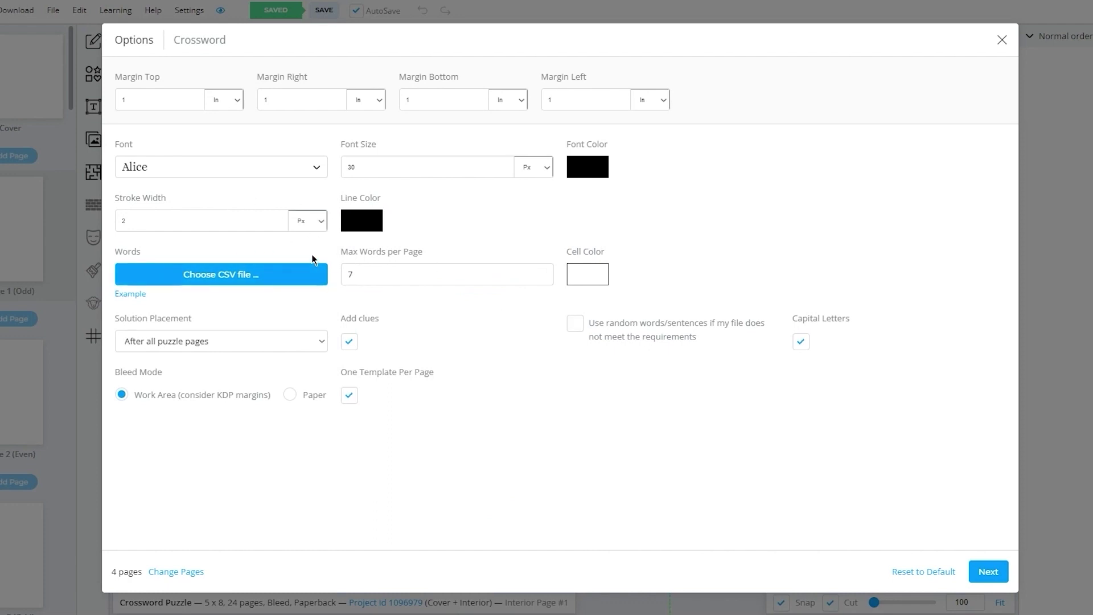
Step: Load crosswrod bookbolt.csv from Downloads as the word file and set the maximum words per page to 10
{"action": "left_click", "coordinate": [254, 279]}
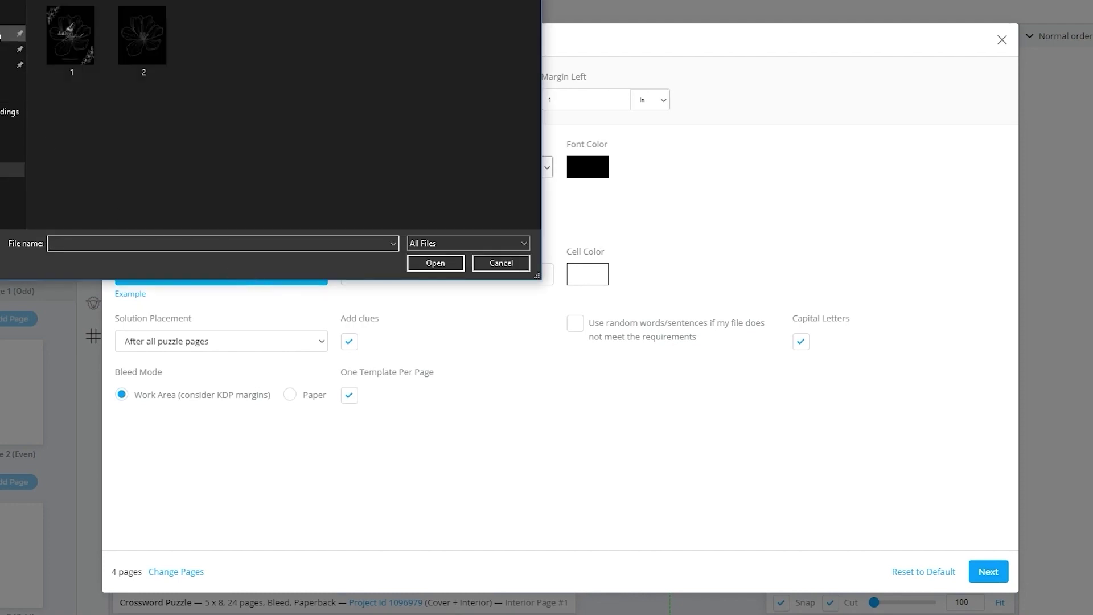
{"action": "left_click", "coordinate": [13, 96]}
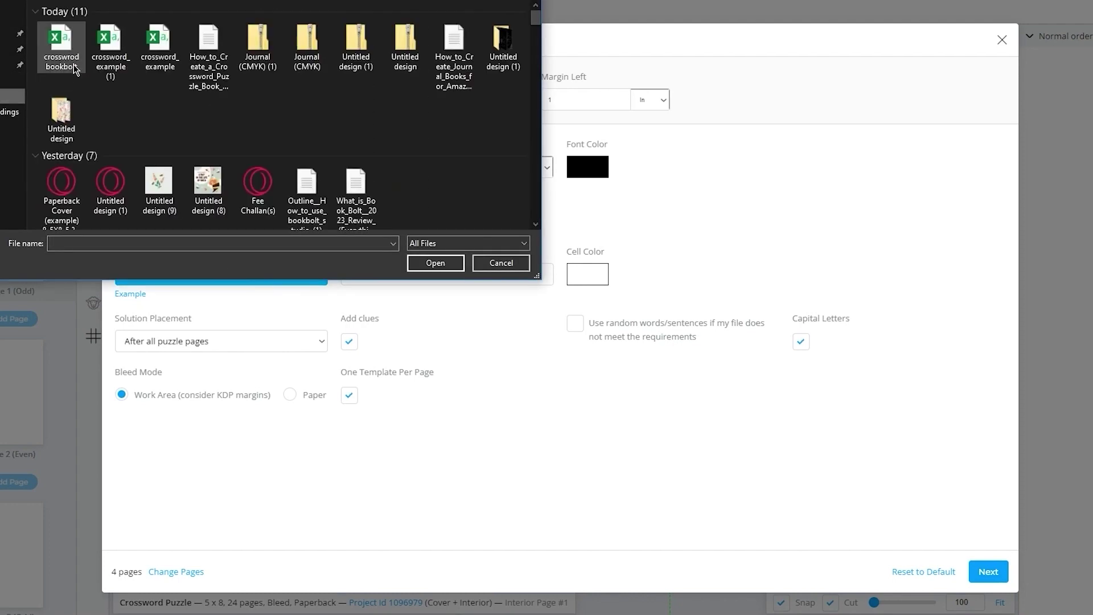
{"action": "double_click", "coordinate": [73, 44]}
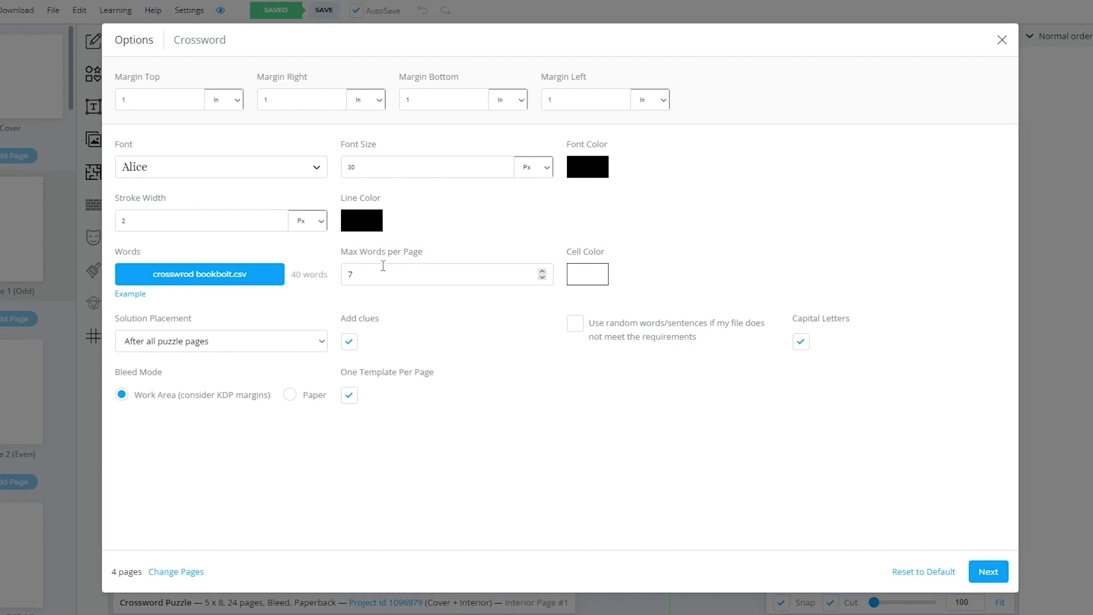
{"action": "double_click", "coordinate": [350, 274]}
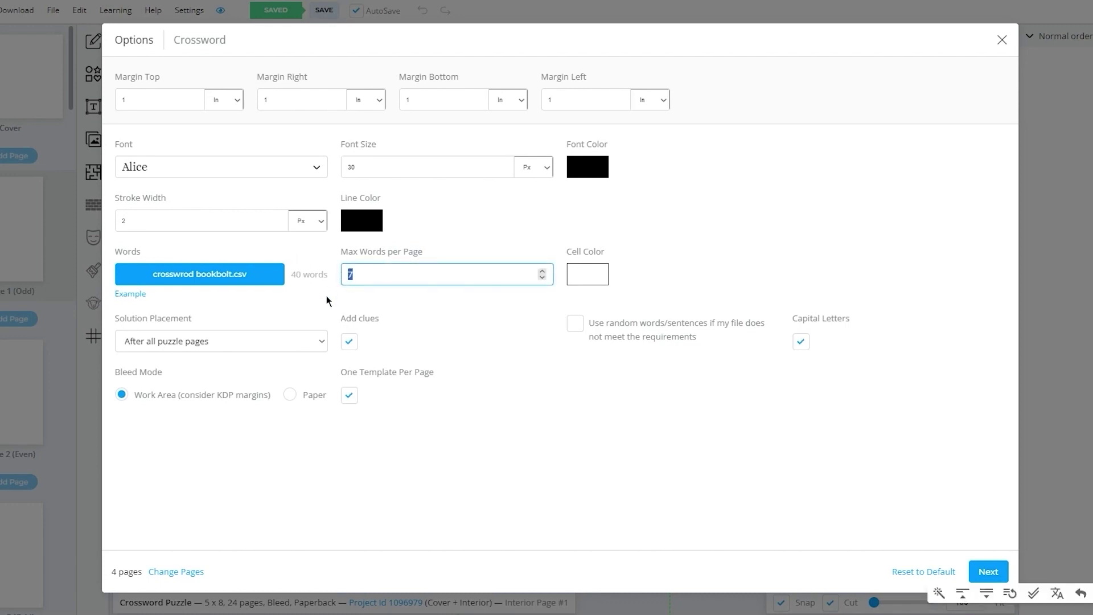
{"action": "type", "text": "10"}
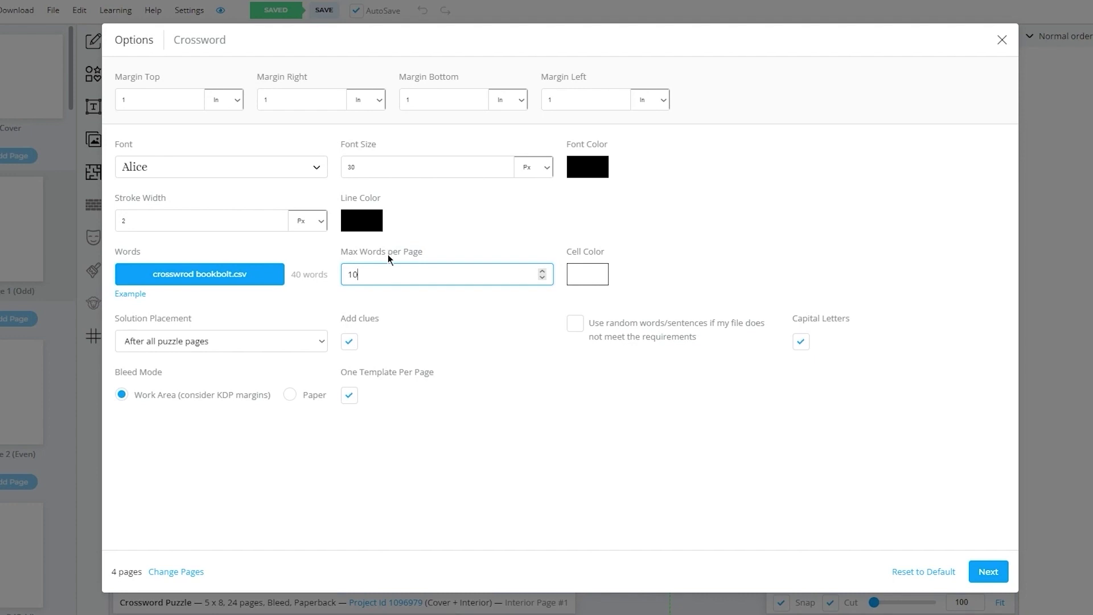
Step: Keep the solutions placed after all puzzle pages and enable random words/sentences if the file does not meet the requirements
{"action": "left_click", "coordinate": [219, 350]}
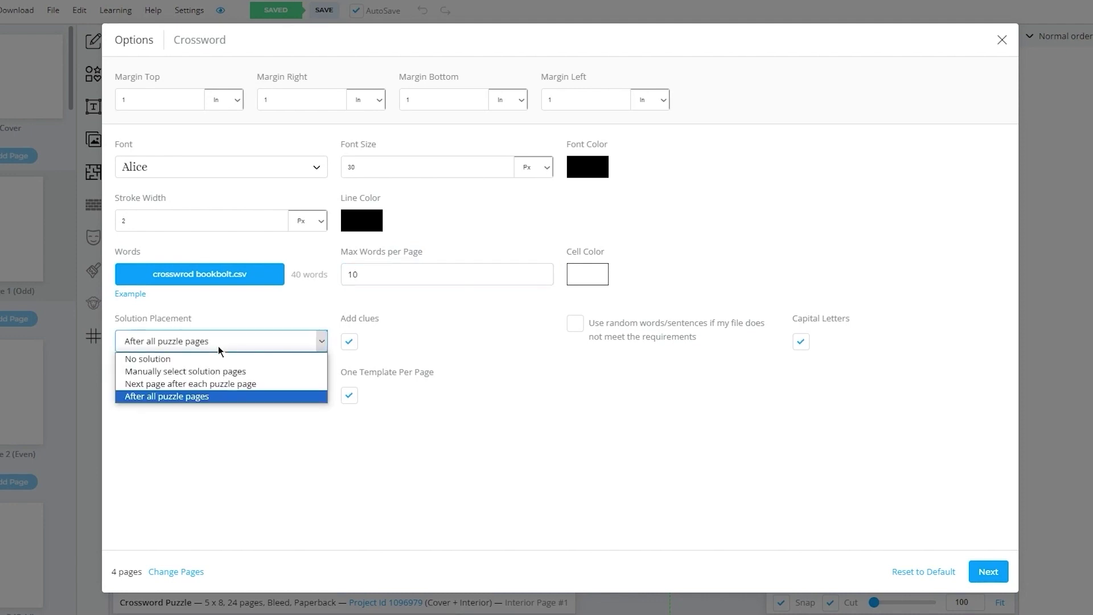
{"action": "left_click", "coordinate": [218, 350]}
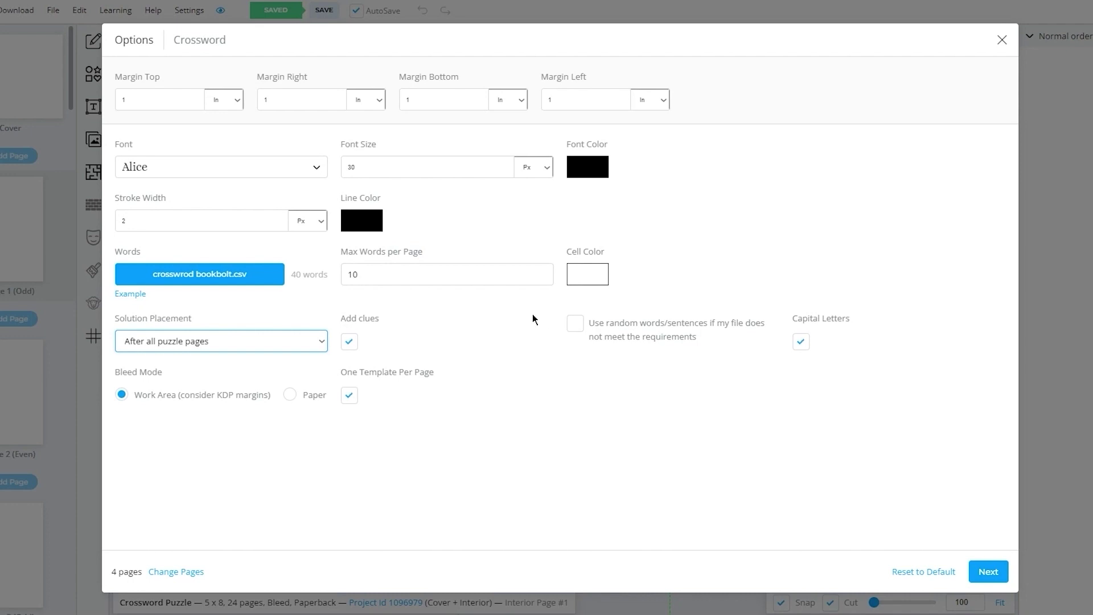
{"action": "left_click", "coordinate": [576, 322]}
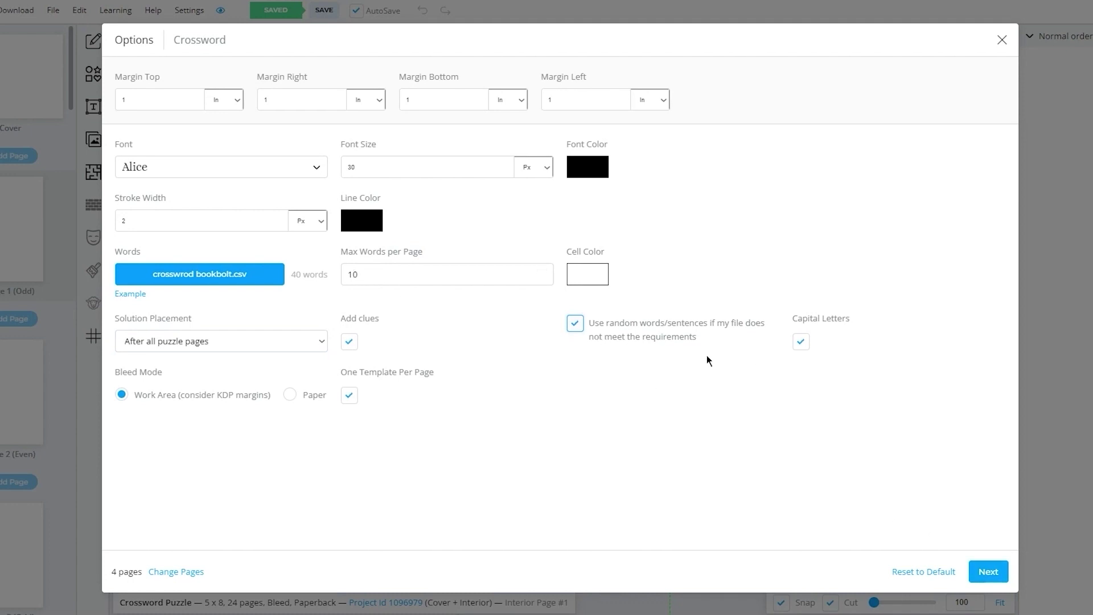
Step: Generate the four crossword puzzles on pages 1 to 4 with their solutions on pages 5 to 8
{"action": "left_click", "coordinate": [979, 572]}
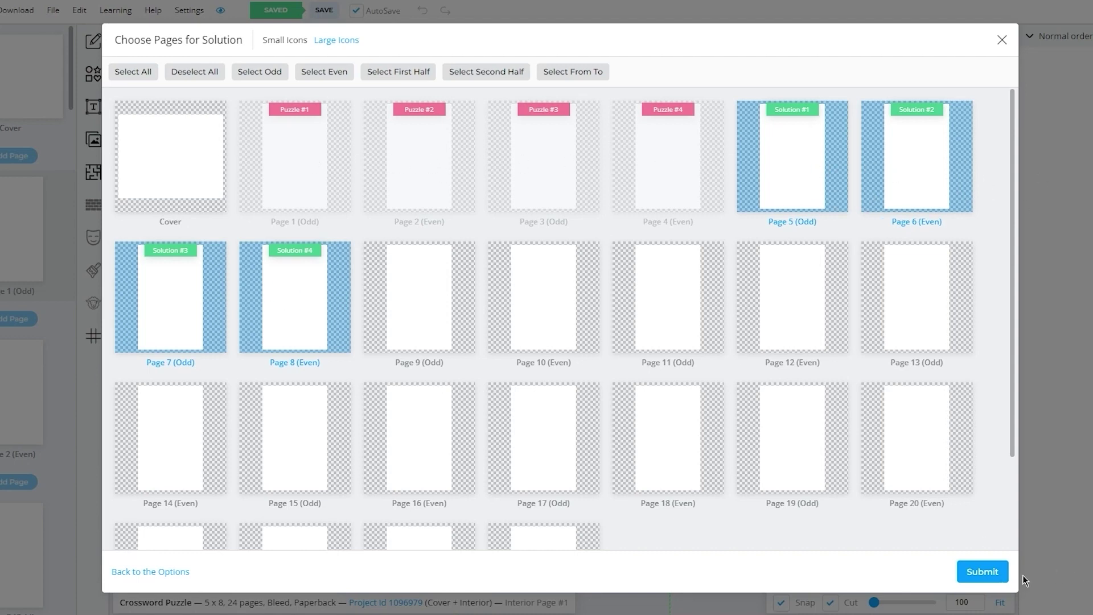
{"action": "left_click", "coordinate": [981, 572]}
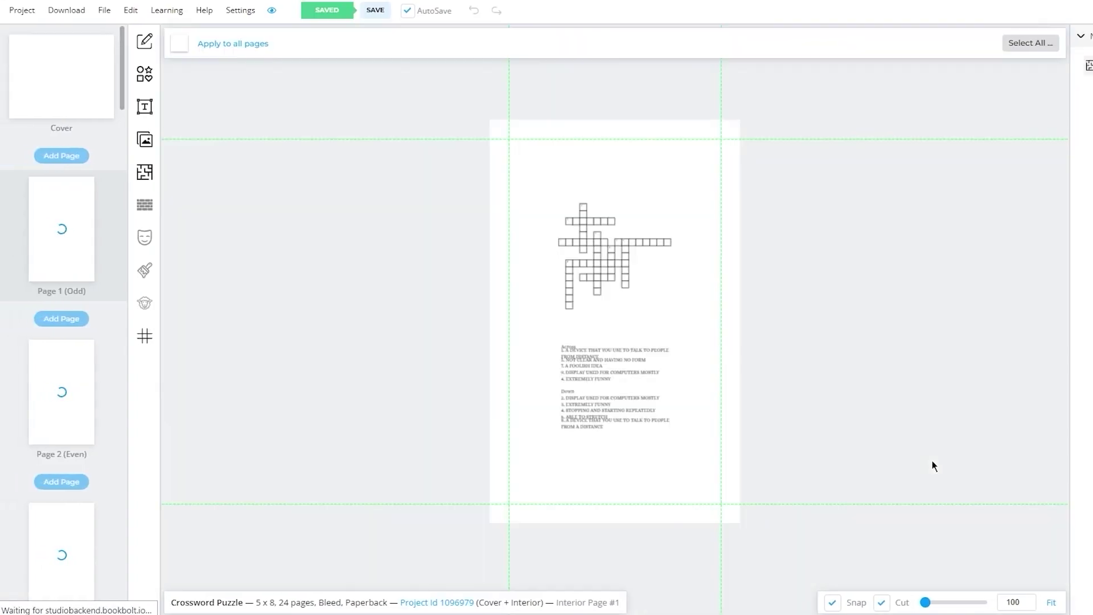
Step: Enlarge the crossword on page 1 to fill most of the page and check its grid and clues up close
{"action": "left_click", "coordinate": [576, 370]}
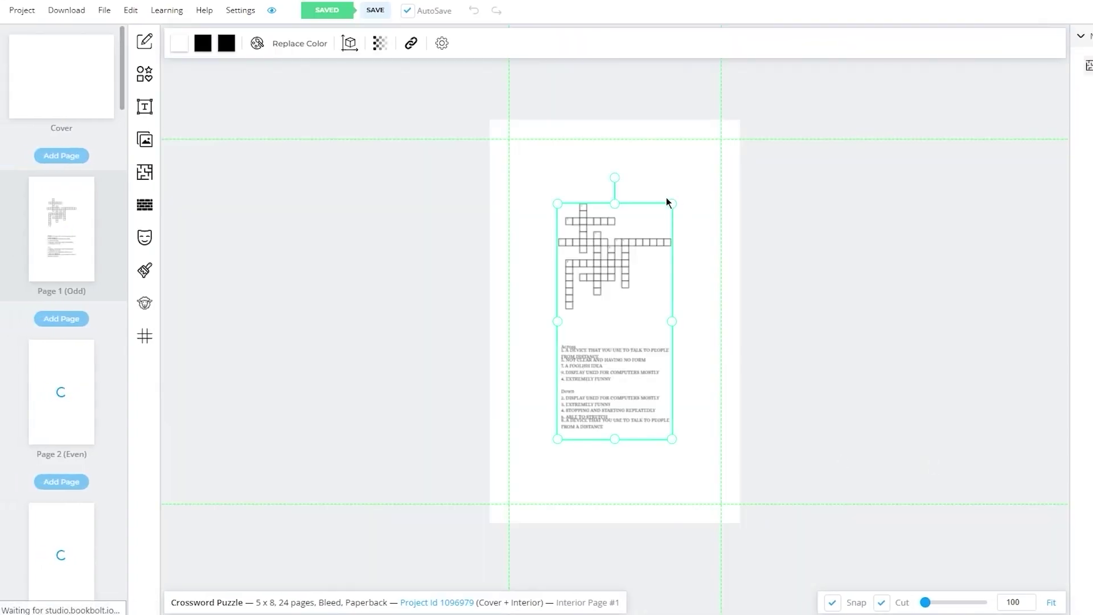
{"action": "left_click_drag", "start_coordinate": [673, 204], "coordinate": [648, 251]}
{"action": "left_click", "coordinate": [749, 256]}
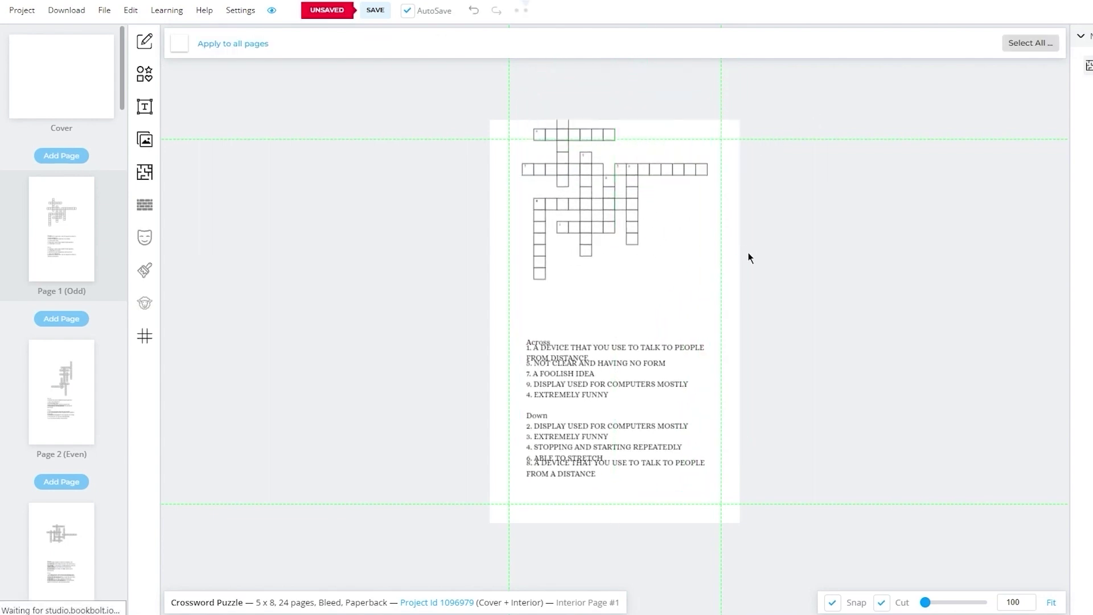
{"action": "scroll", "coordinate": [659, 296], "scroll_direction": "up", "scroll_amount": 2}
{"action": "scroll", "coordinate": [684, 344], "scroll_direction": "up", "scroll_amount": 2}
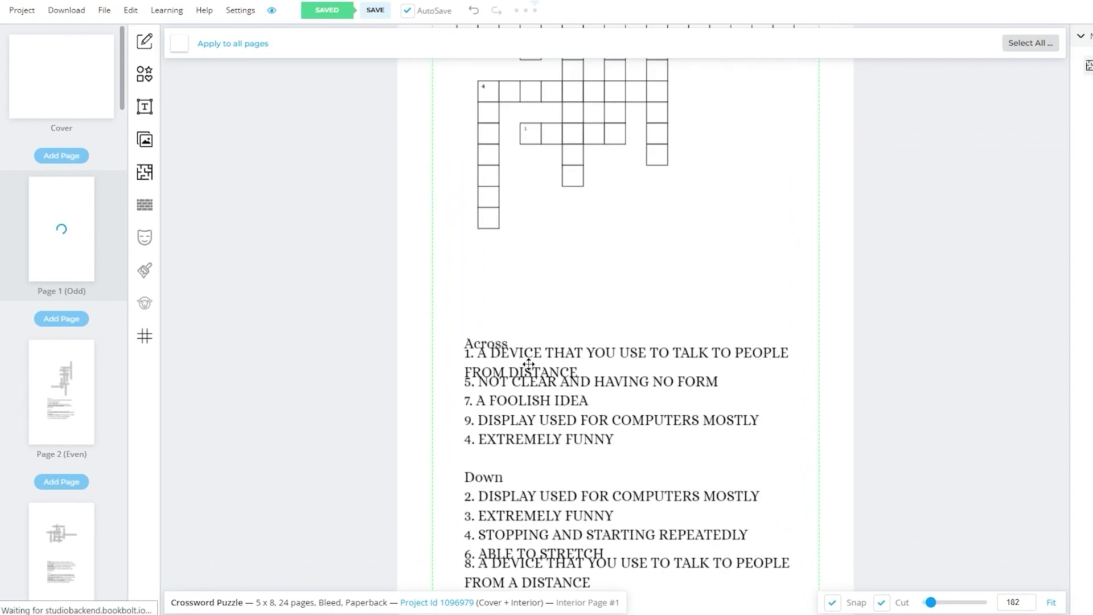
{"action": "scroll", "coordinate": [540, 401], "scroll_direction": "down", "scroll_amount": 1}
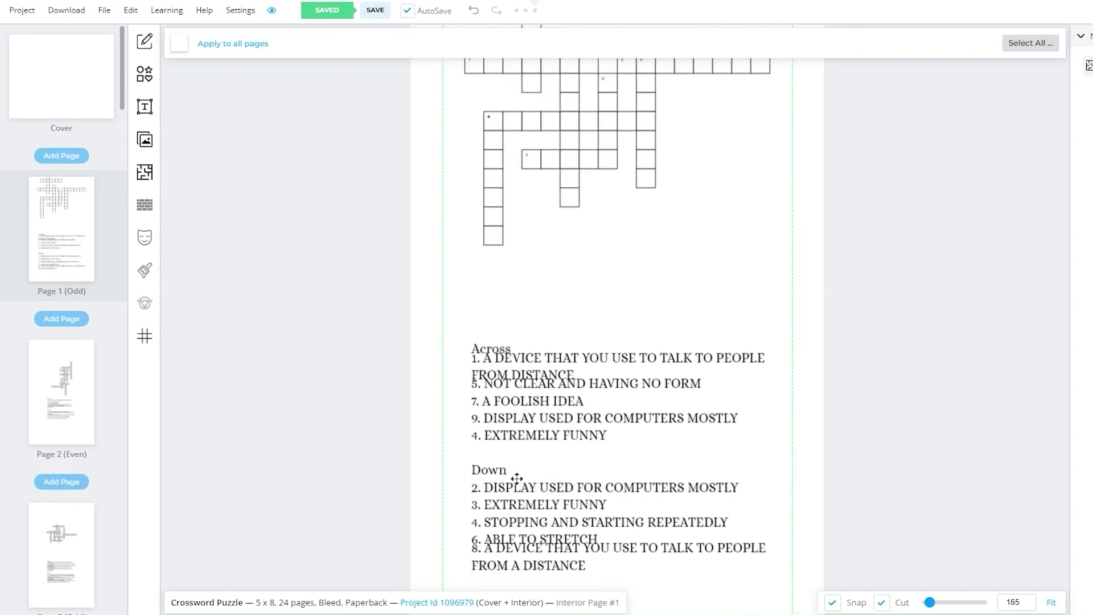
{"action": "scroll", "coordinate": [538, 302], "scroll_direction": "up", "scroll_amount": 1}
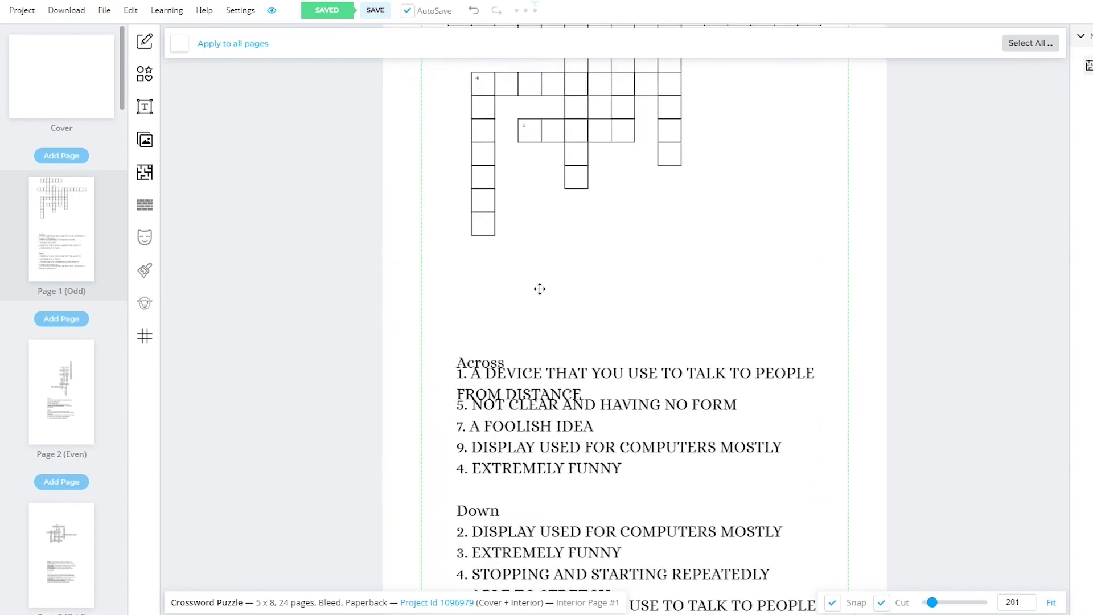
Step: Enlarge the crossword on page 2 and reposition it to fit the page
{"action": "left_click", "coordinate": [67, 399]}
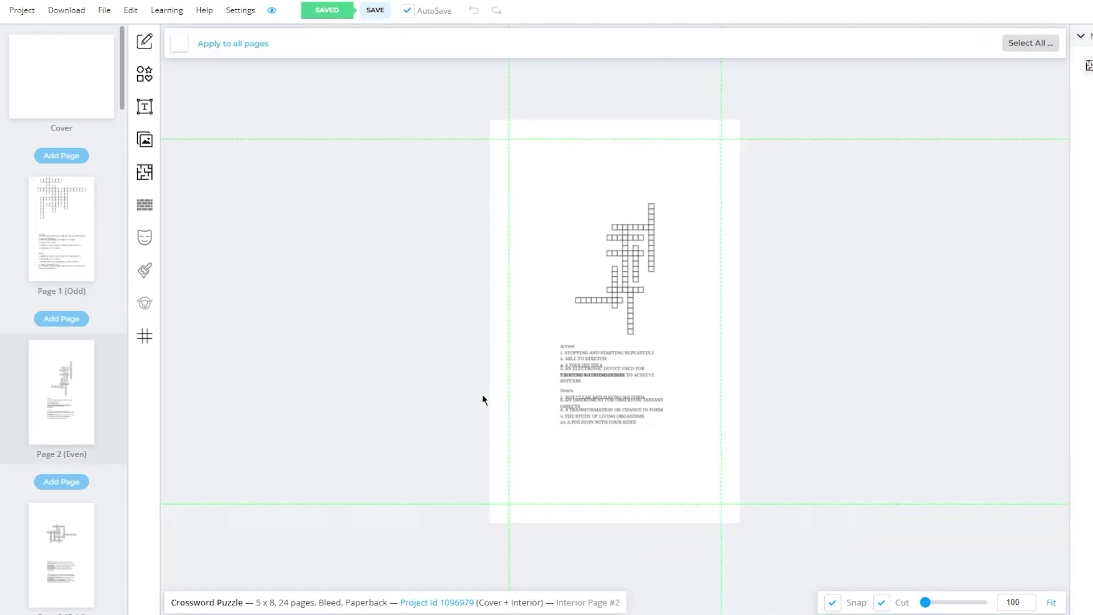
{"action": "left_click", "coordinate": [572, 335]}
{"action": "left_click_drag", "start_coordinate": [670, 208], "coordinate": [735, 83]}
{"action": "left_click_drag", "start_coordinate": [644, 237], "coordinate": [576, 315]}
{"action": "scroll", "coordinate": [595, 378], "scroll_direction": "up", "scroll_amount": 3}
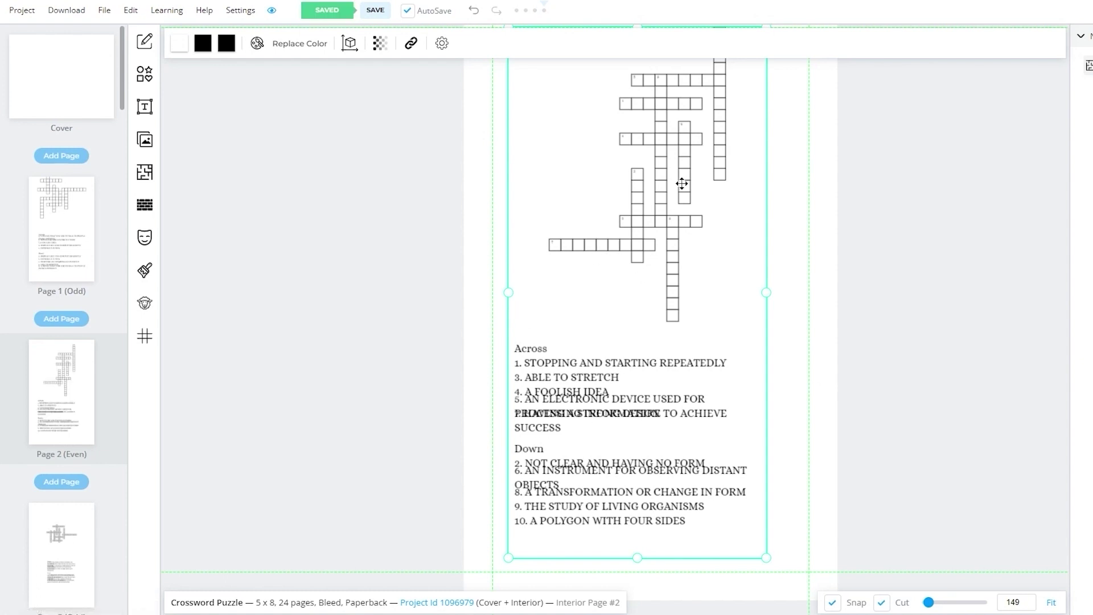
Step: Enlarge the crossword on page 4 and center it between the vertical margin guides
{"action": "scroll", "coordinate": [52, 452], "scroll_direction": "down", "scroll_amount": 1}
{"action": "scroll", "coordinate": [52, 451], "scroll_direction": "down", "scroll_amount": 10}
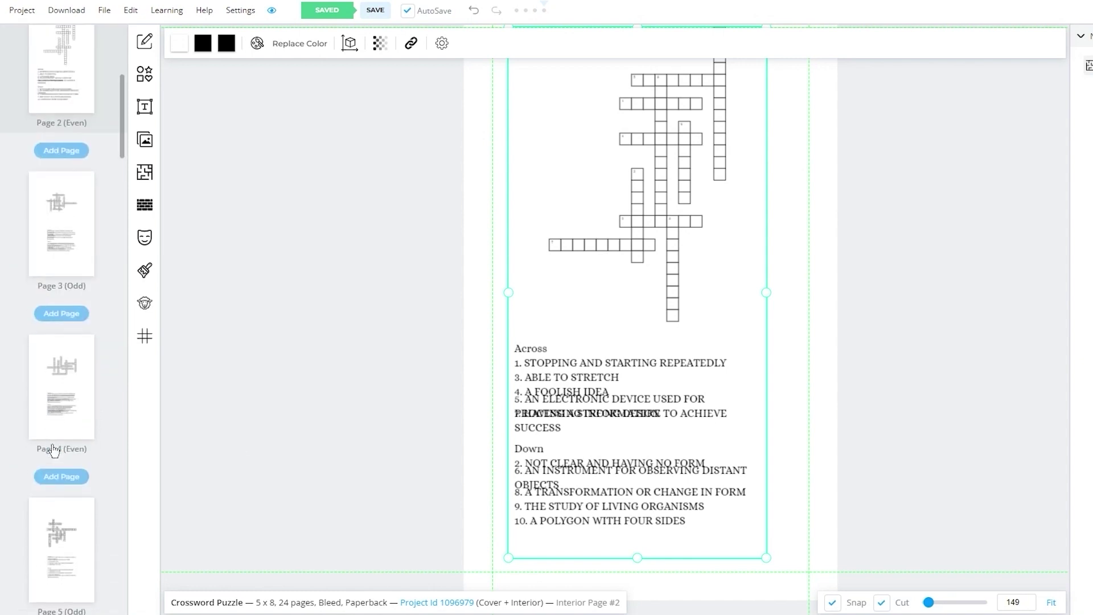
{"action": "scroll", "coordinate": [108, 392], "scroll_direction": "up", "scroll_amount": 5}
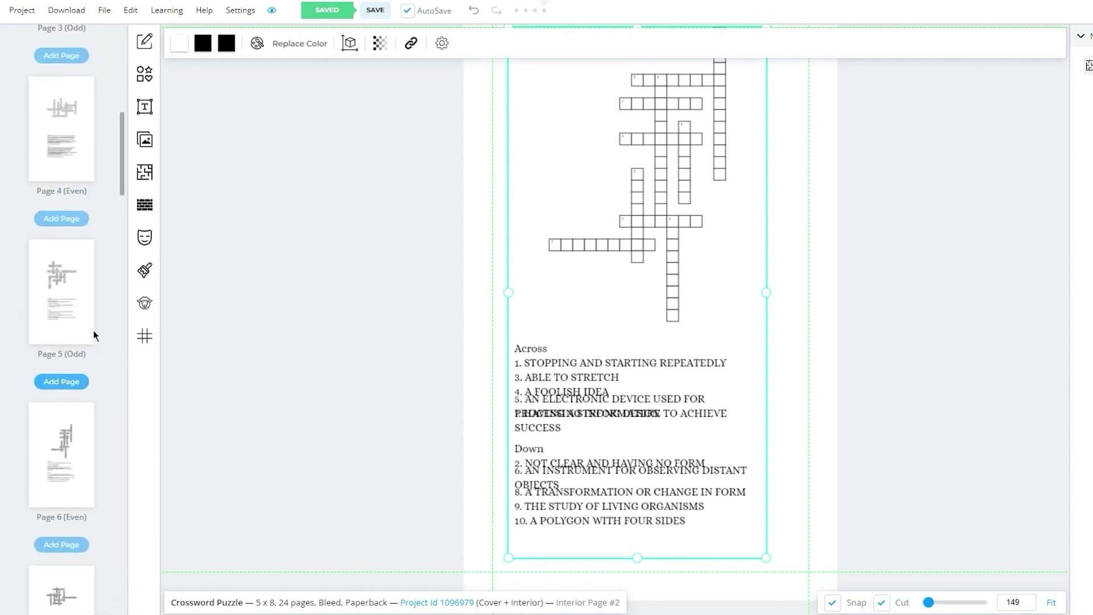
{"action": "left_click", "coordinate": [91, 161]}
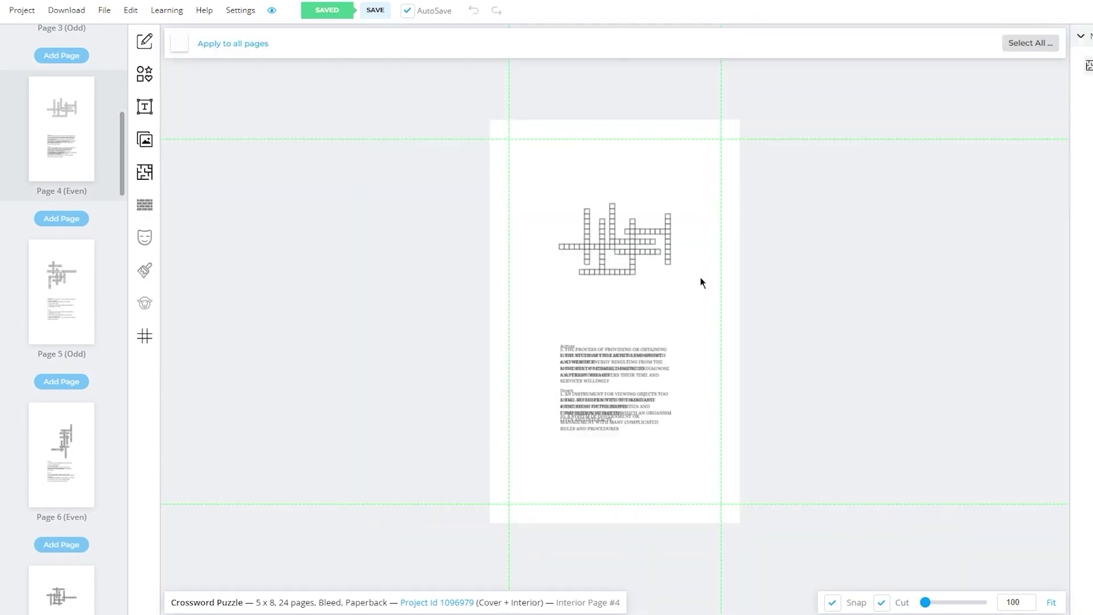
{"action": "left_click", "coordinate": [625, 246]}
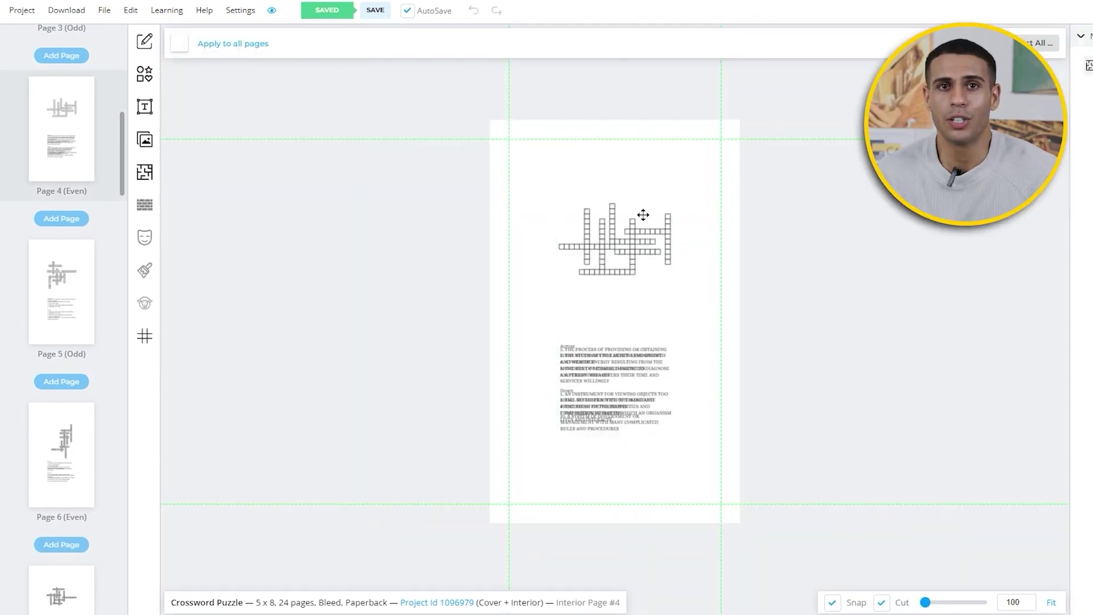
{"action": "left_click_drag", "start_coordinate": [673, 204], "coordinate": [632, 286]}
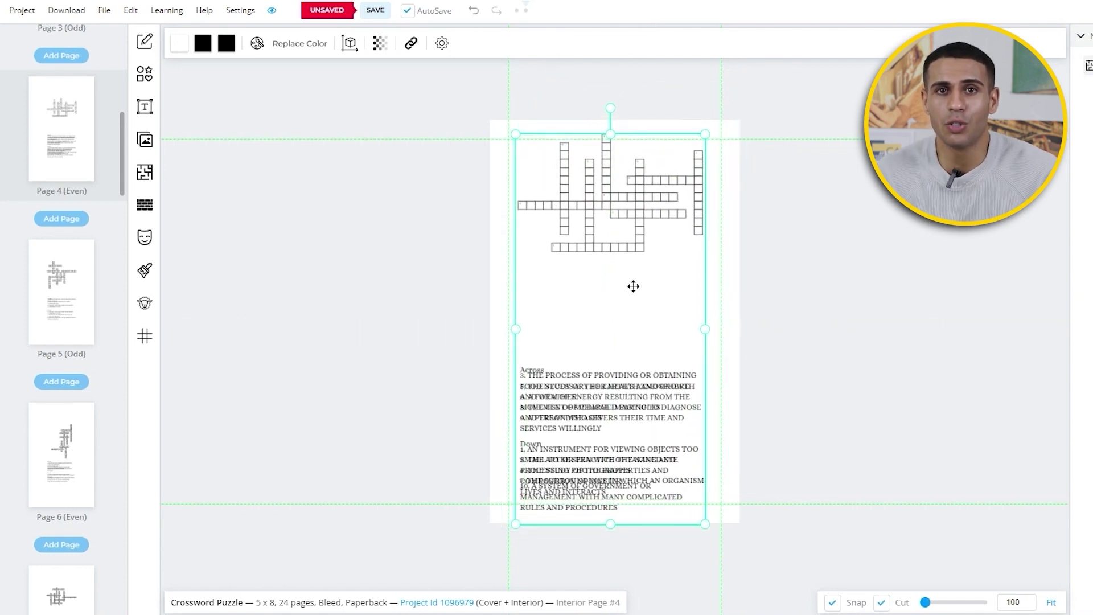
{"action": "left_click", "coordinate": [764, 291]}
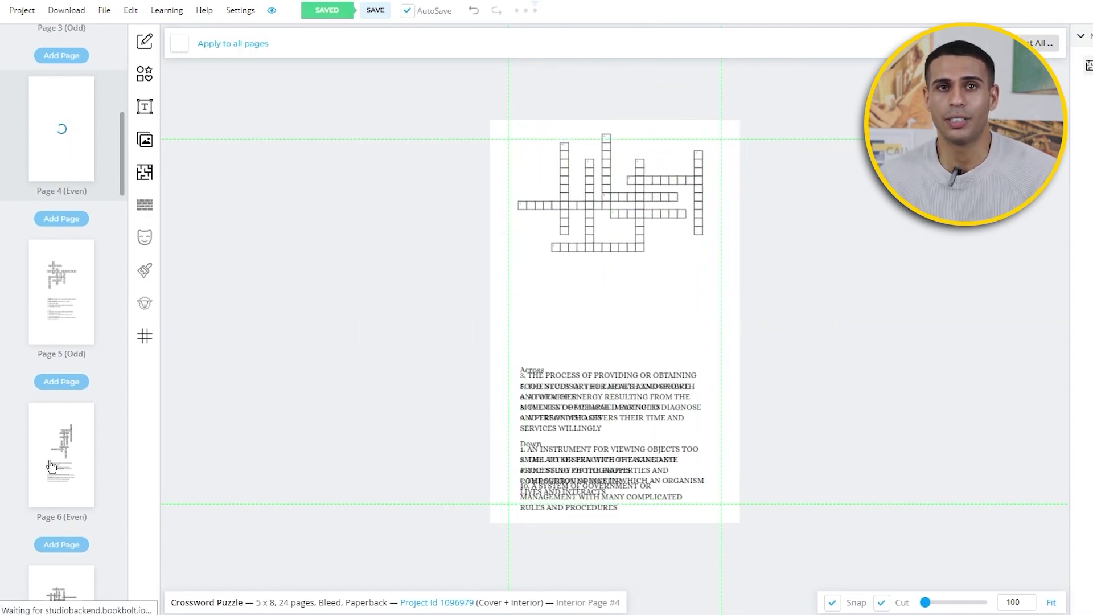
Step: Enlarge the crossword solution on page 6 until its grid fills most of the page and the clues run off the edge
{"action": "left_click", "coordinate": [51, 464]}
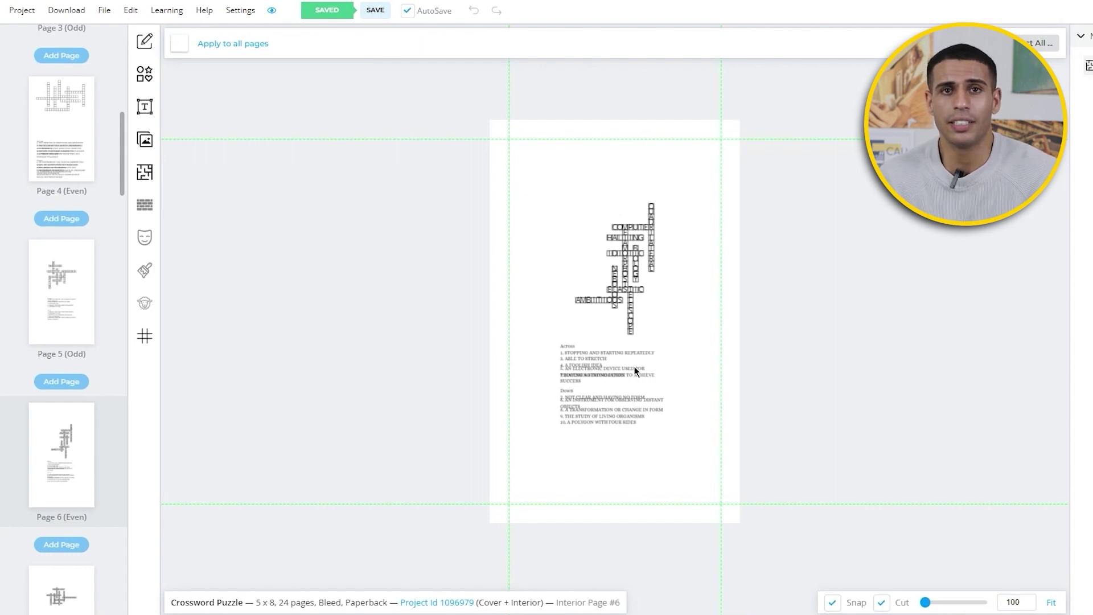
{"action": "left_click", "coordinate": [669, 215]}
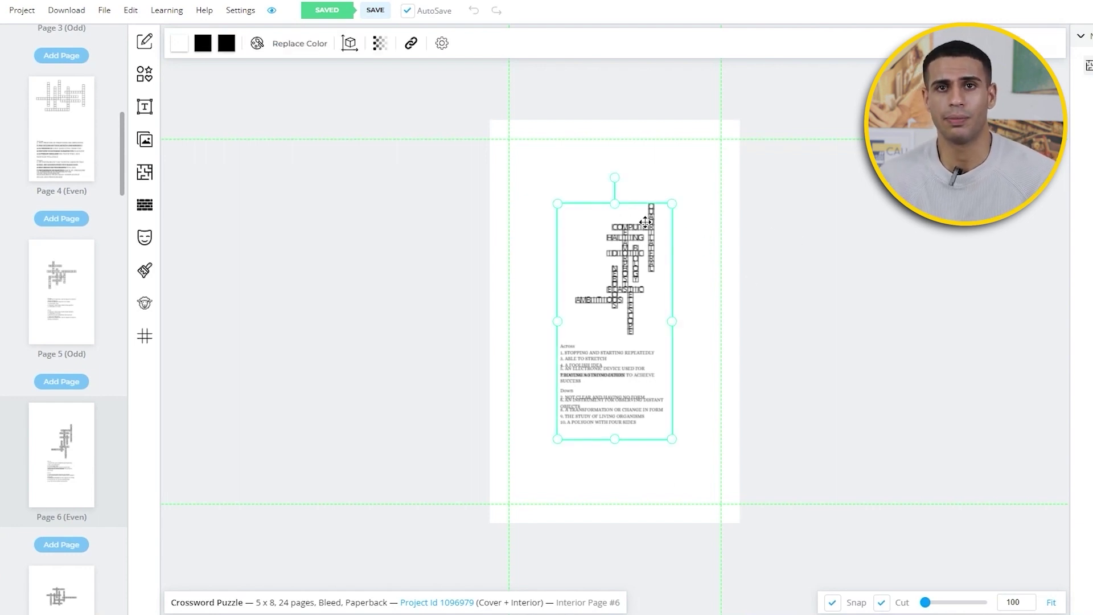
{"action": "left_click", "coordinate": [671, 199]}
{"action": "left_click", "coordinate": [659, 217]}
{"action": "left_click_drag", "start_coordinate": [672, 203], "coordinate": [603, 361]}
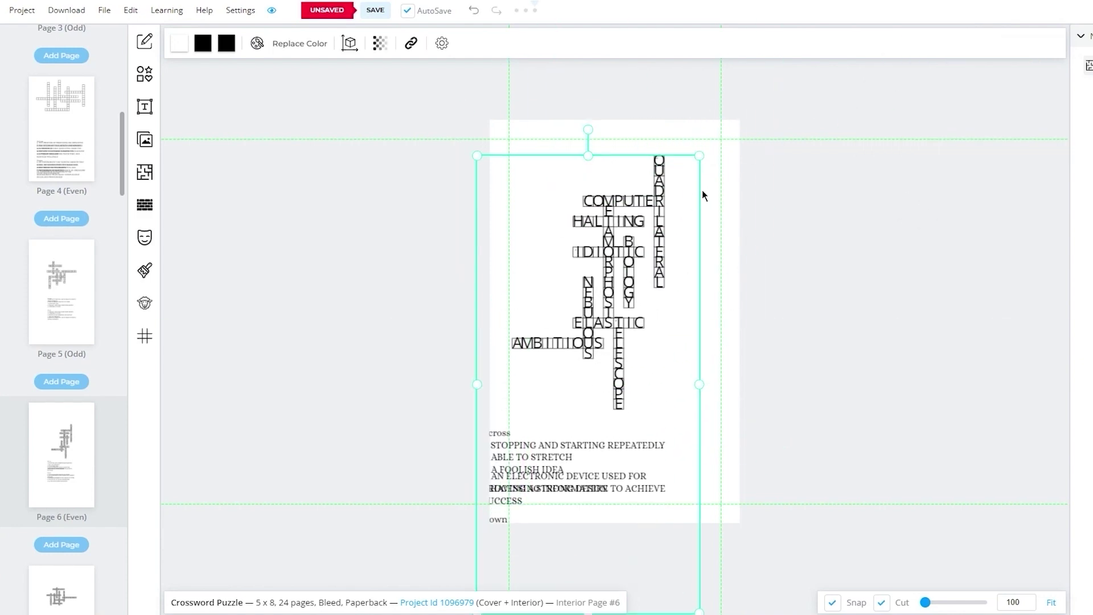
{"action": "left_click", "coordinate": [704, 154]}
{"action": "left_click", "coordinate": [677, 185]}
{"action": "mouse_move", "coordinate": [698, 158]}
{"action": "left_mouse_down"}
{"action": "mouse_move", "coordinate": [754, 142]}
{"action": "mouse_move", "coordinate": [711, 154]}
{"action": "left_mouse_up"}
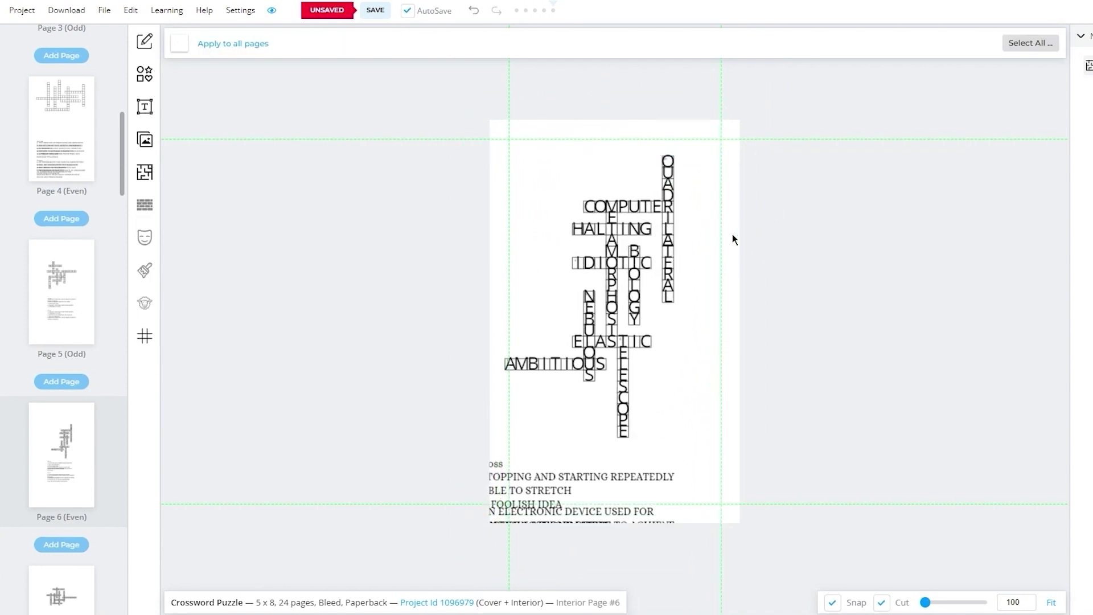
{"action": "left_click", "coordinate": [642, 213]}
{"action": "mouse_move", "coordinate": [715, 153]}
{"action": "left_mouse_down"}
{"action": "mouse_move", "coordinate": [784, 139]}
{"action": "mouse_move", "coordinate": [729, 146]}
{"action": "left_mouse_up"}
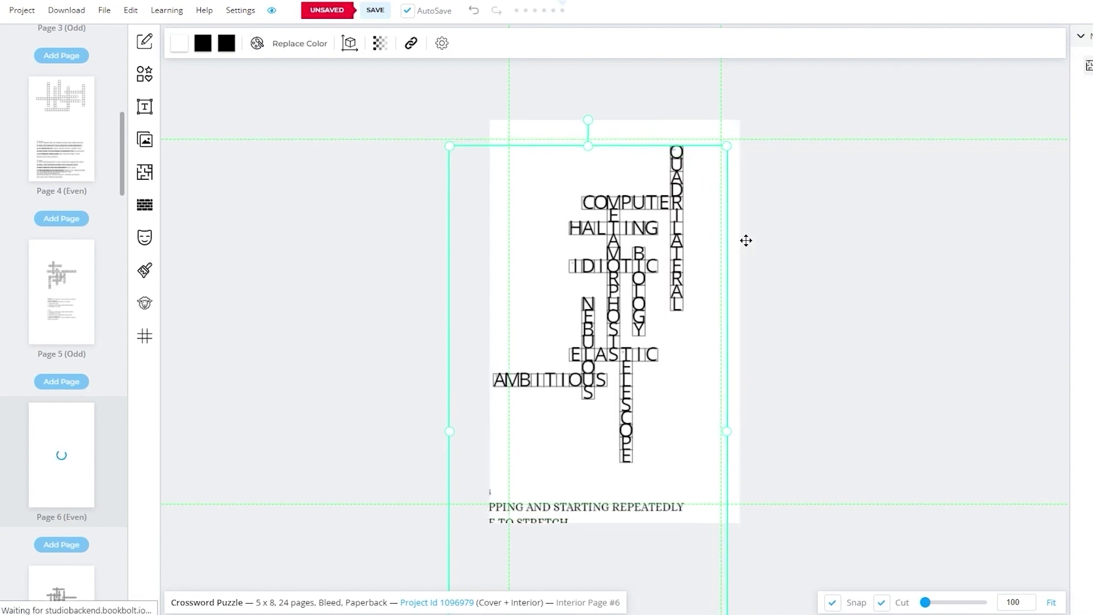
Step: Reposition the enlarged solution on page 6 so that its whole answer grid lies within the page
{"action": "left_click_drag", "start_coordinate": [690, 279], "coordinate": [539, 361]}
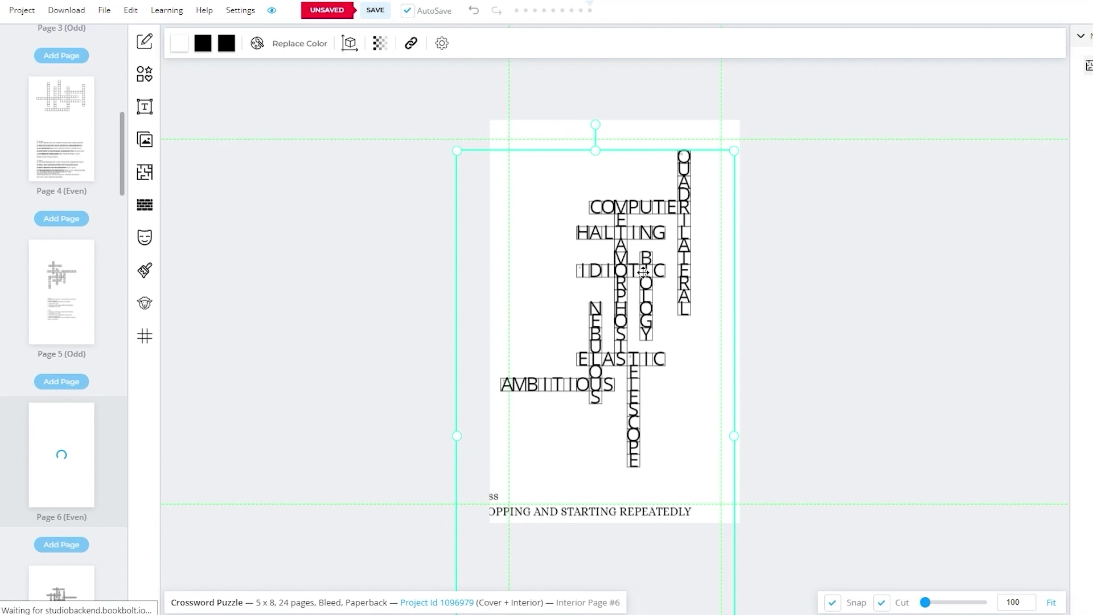
{"action": "key", "text": "ctrl+z"}
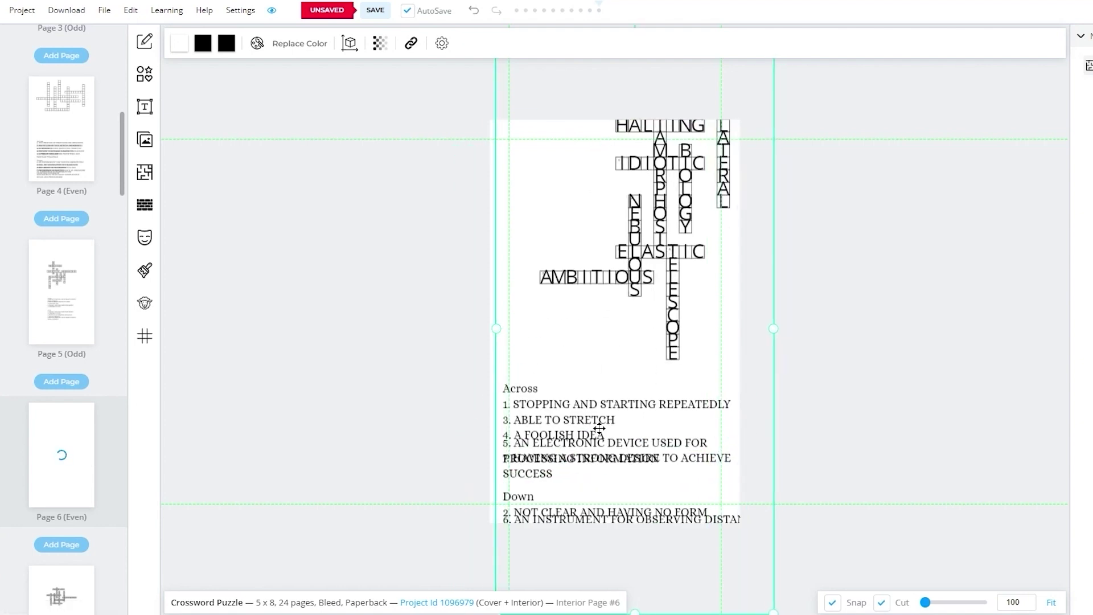
{"action": "mouse_move", "coordinate": [572, 434]}
{"action": "left_mouse_down"}
{"action": "mouse_move", "coordinate": [574, 447]}
{"action": "mouse_move", "coordinate": [592, 442]}
{"action": "left_mouse_up"}
{"action": "key", "text": "ctrl+z"}
{"action": "key", "text": "ctrl+z"}
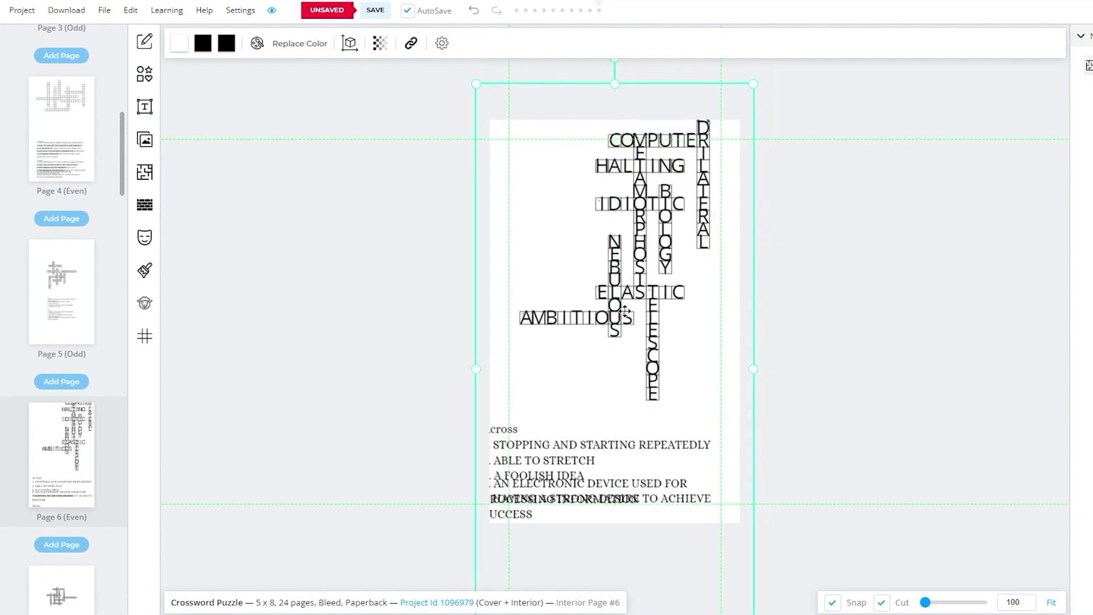
{"action": "key", "text": "ctrl+z"}
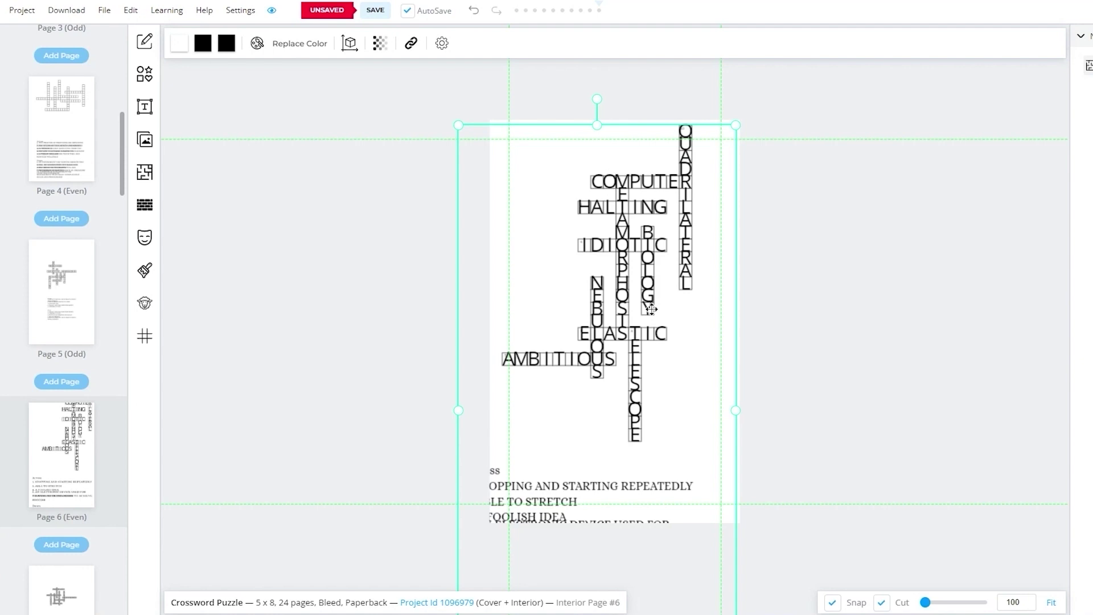
Step: Look through the generated puzzle and solution pages and open the cover page
{"action": "scroll", "coordinate": [34, 305], "scroll_direction": "down", "scroll_amount": 7}
{"action": "scroll", "coordinate": [45, 306], "scroll_direction": "up", "scroll_amount": 15}
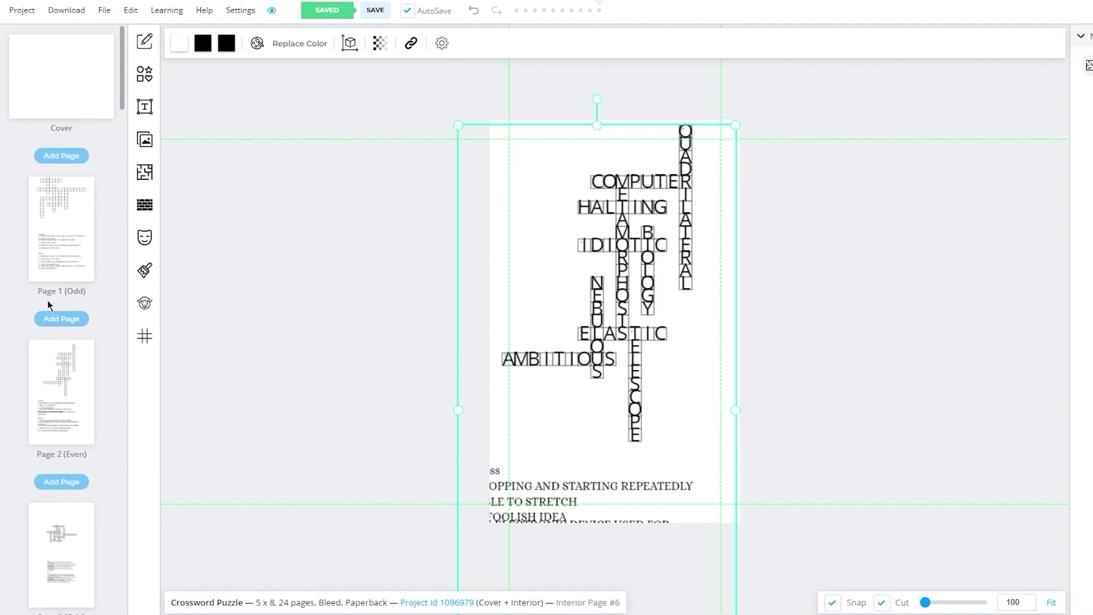
{"action": "scroll", "coordinate": [1011, 586], "scroll_direction": "down", "scroll_amount": 3}
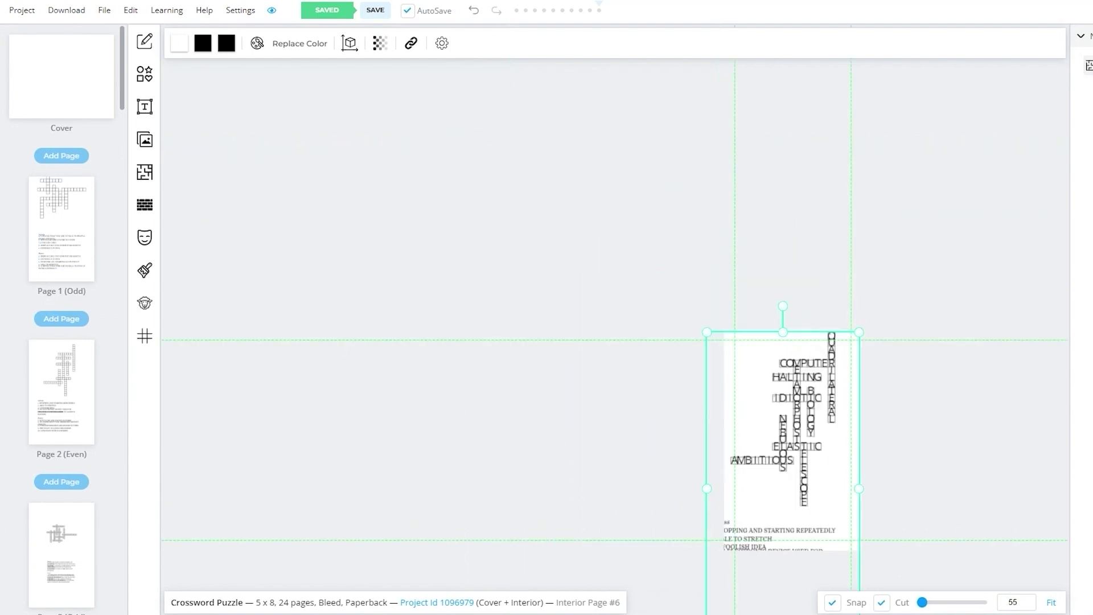
{"action": "scroll", "coordinate": [869, 393], "scroll_direction": "up", "scroll_amount": 5}
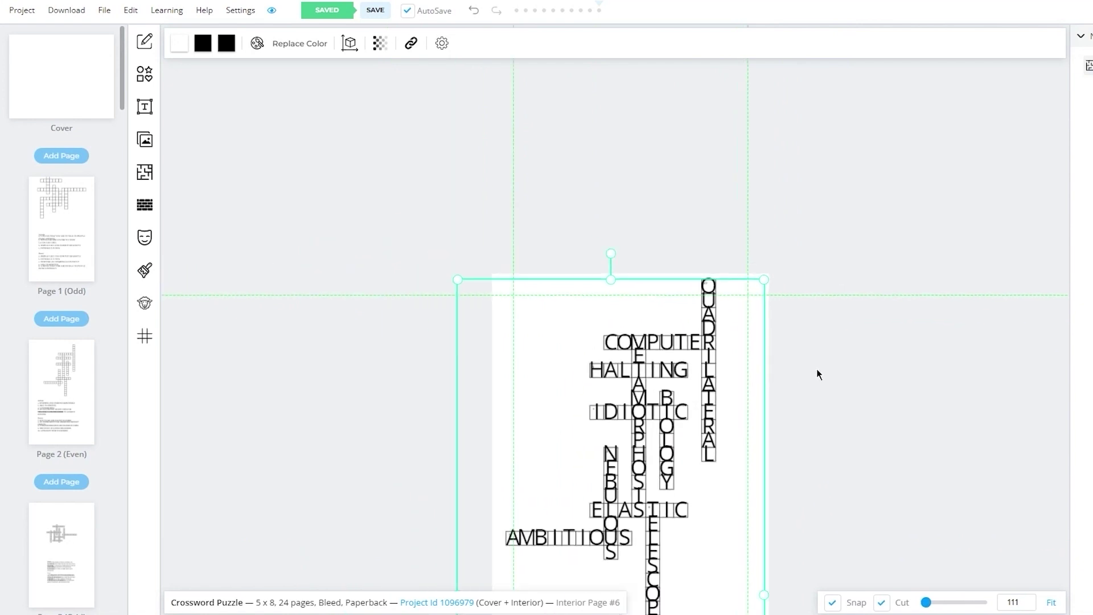
{"action": "scroll", "coordinate": [60, 259], "scroll_direction": "down", "scroll_amount": 5}
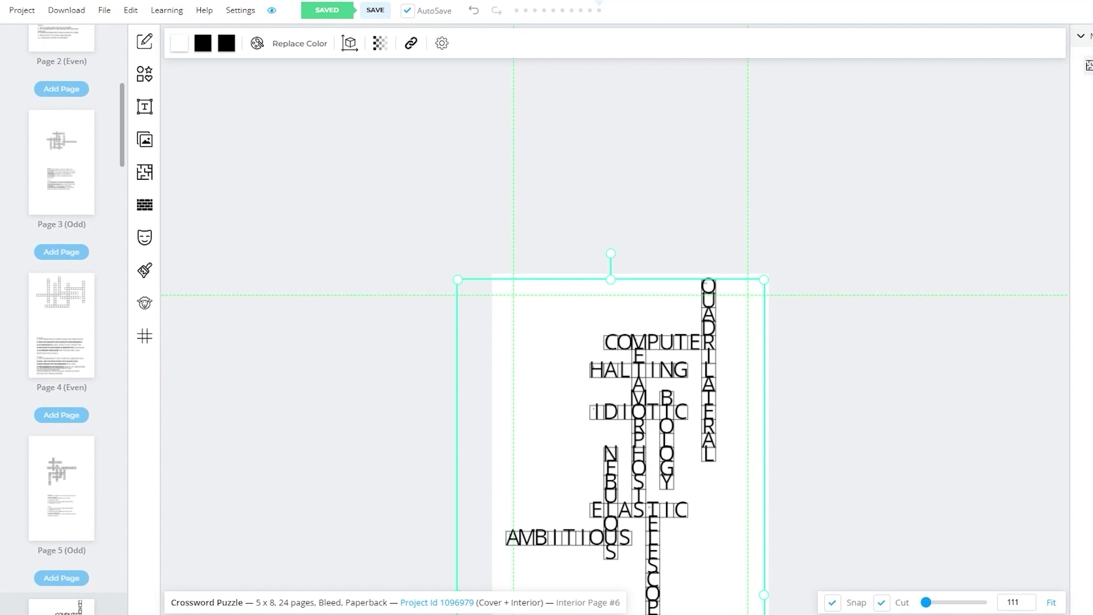
{"action": "scroll", "coordinate": [80, 166], "scroll_direction": "up", "scroll_amount": 5}
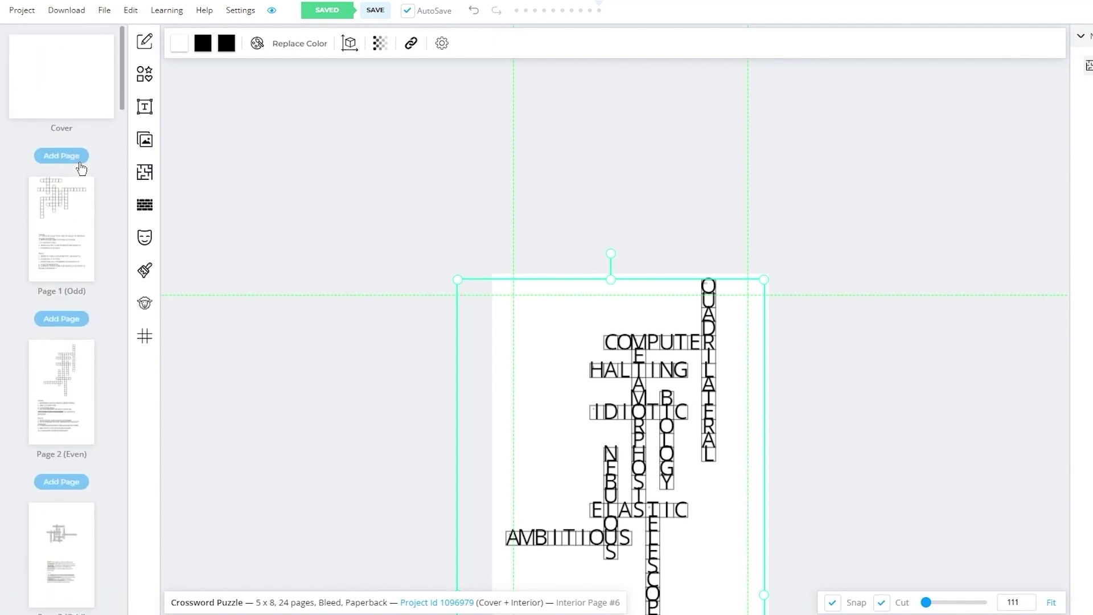
{"action": "left_click", "coordinate": [49, 75]}
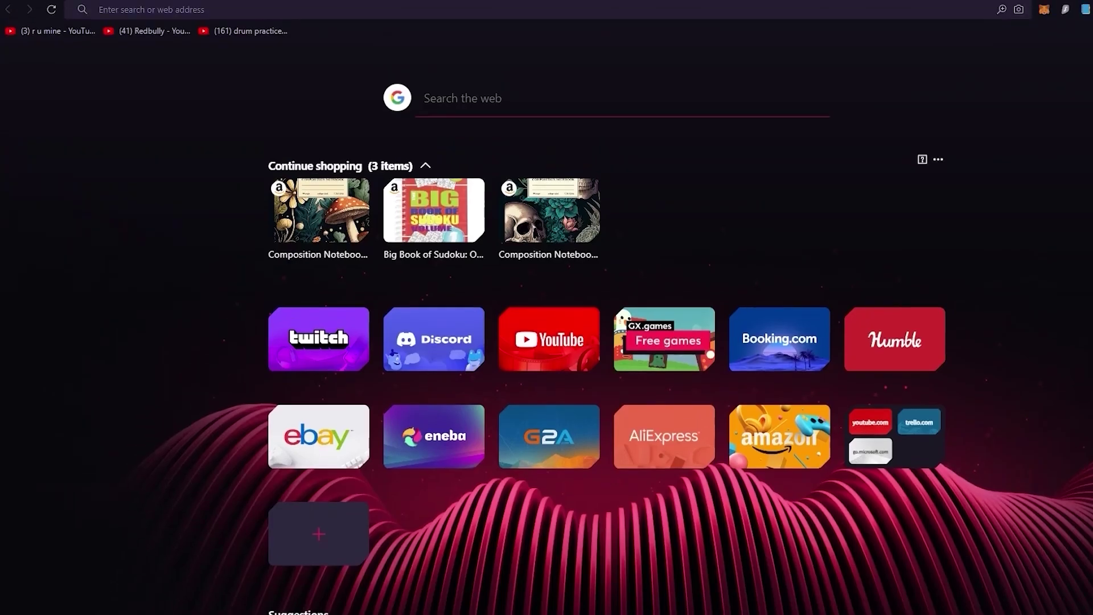
Step: Switch to a new browser page and open Canva's home page
{"action": "key", "text": "ctrl+l"}
{"action": "type", "text": "canv"}
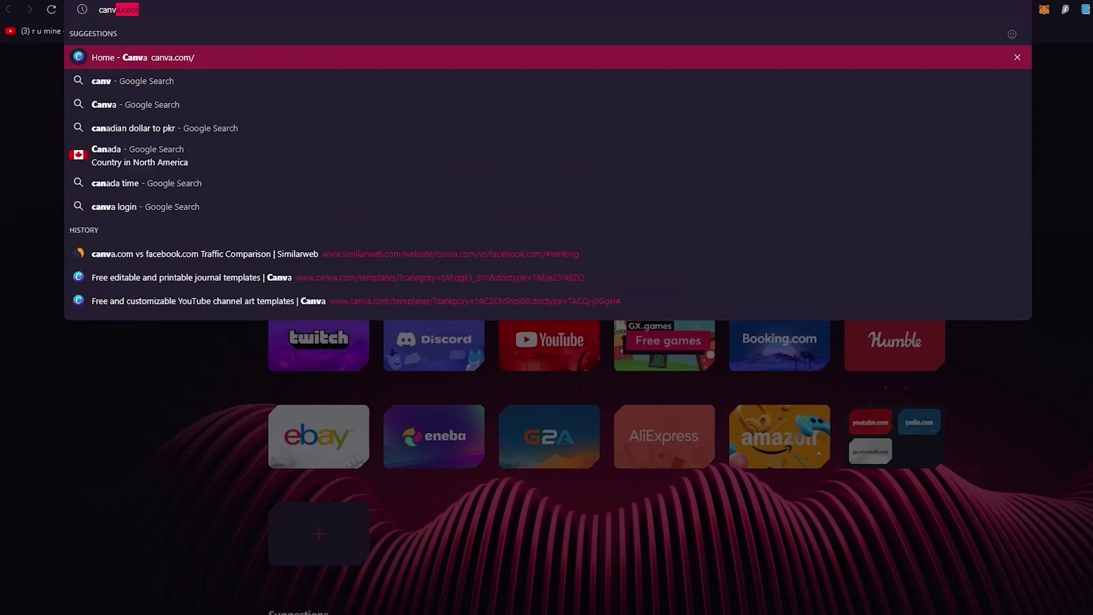
{"action": "key", "text": "Return"}
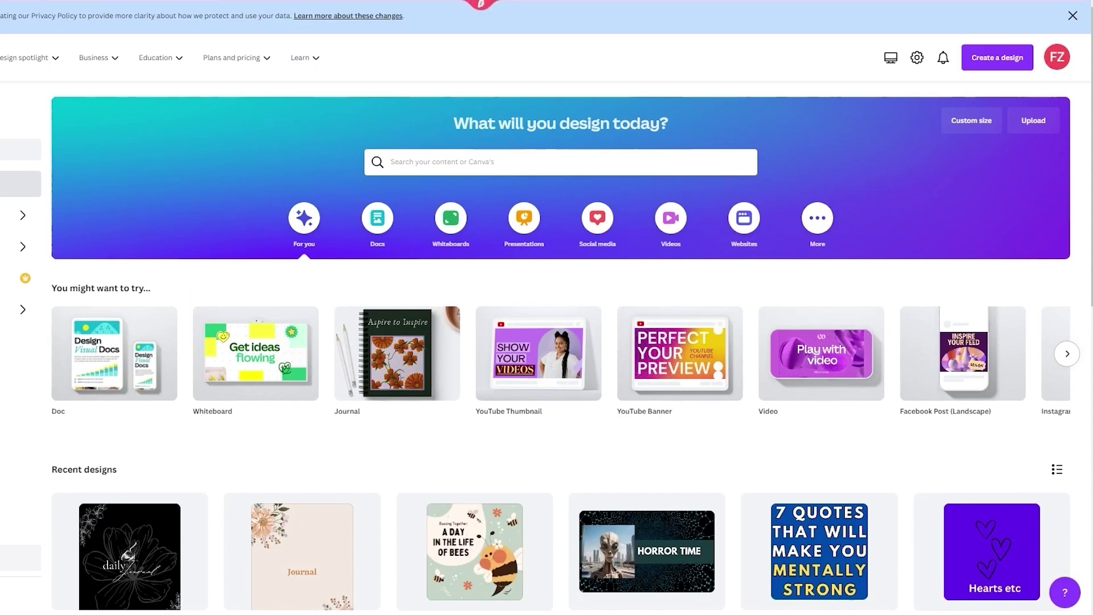
Step: Search Canva's templates for "crossword"
{"action": "left_click", "coordinate": [507, 162]}
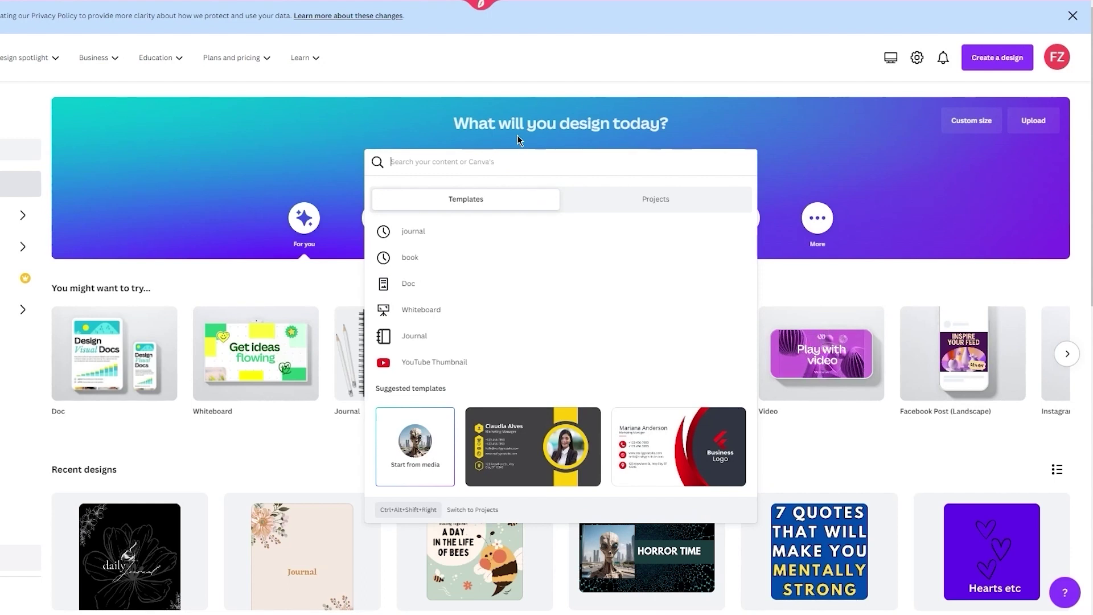
{"action": "type", "text": "crossw"}
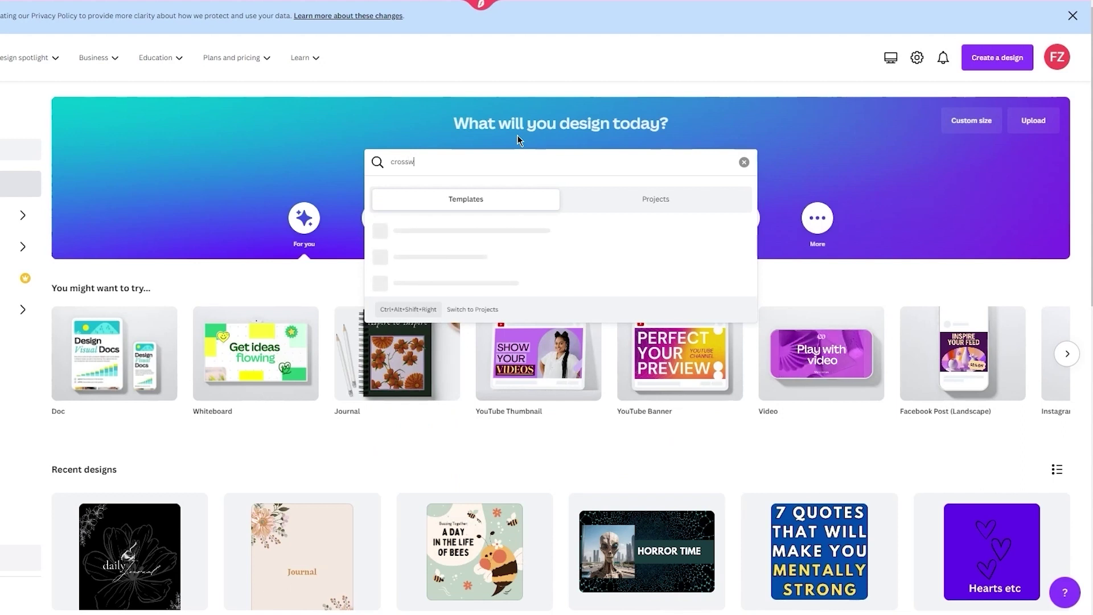
{"action": "type", "text": "ord"}
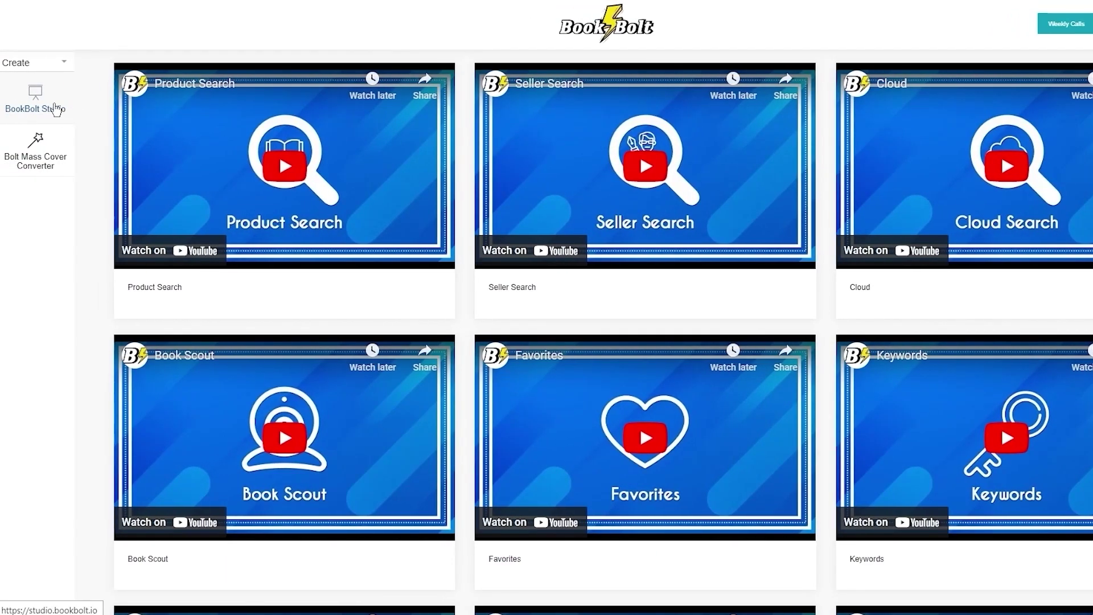
Step: Open BookBolt Studio and move page 1's crossword down so that its whole puzzle grid lies within the page
{"action": "left_click", "coordinate": [55, 108]}
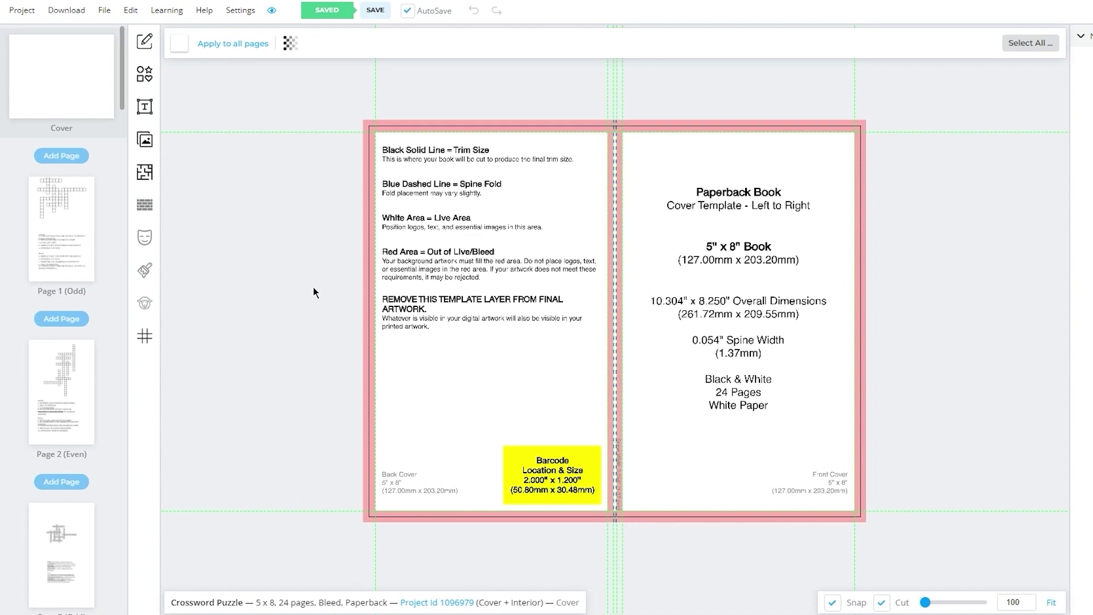
{"action": "left_click", "coordinate": [72, 245]}
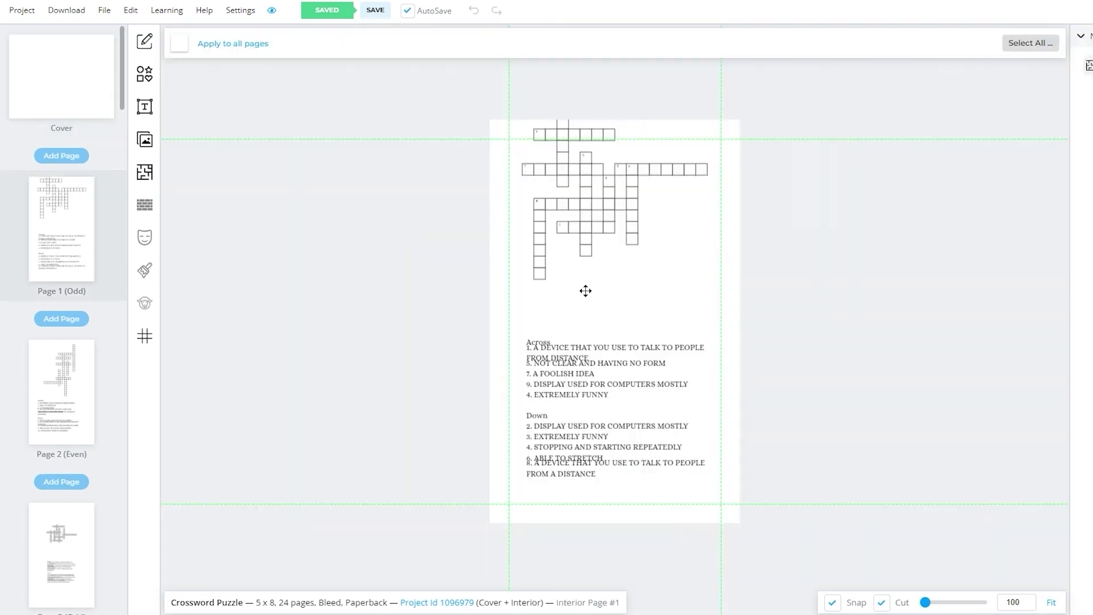
{"action": "left_click", "coordinate": [590, 293]}
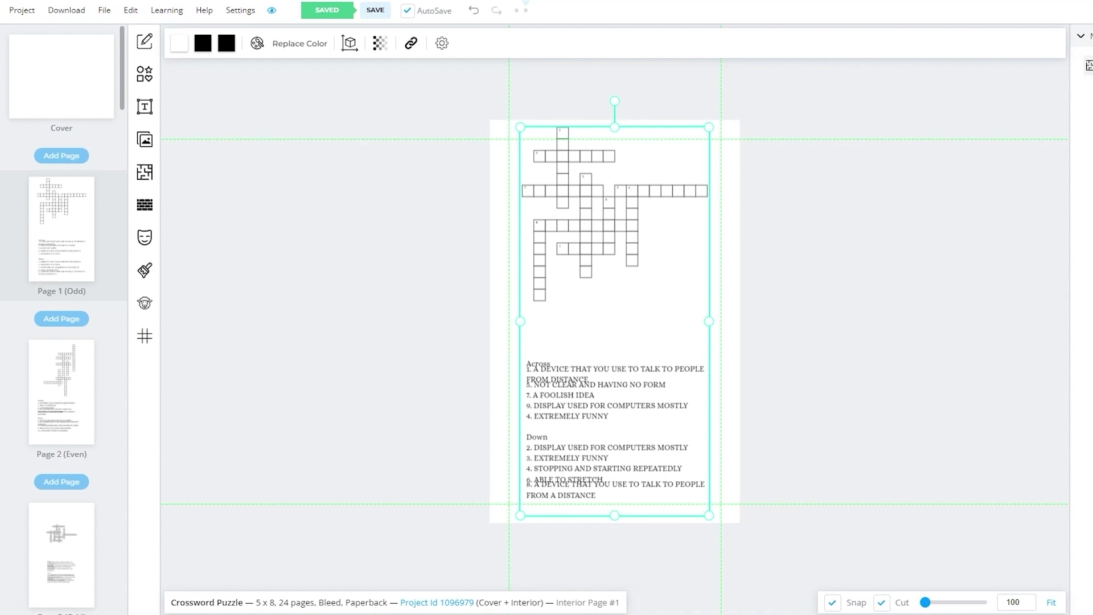
Step: Look through the Pro Only puzzle templates in the Interior Templates Library and close the library
{"action": "scroll", "coordinate": [105, 183], "scroll_direction": "down", "scroll_amount": 2}
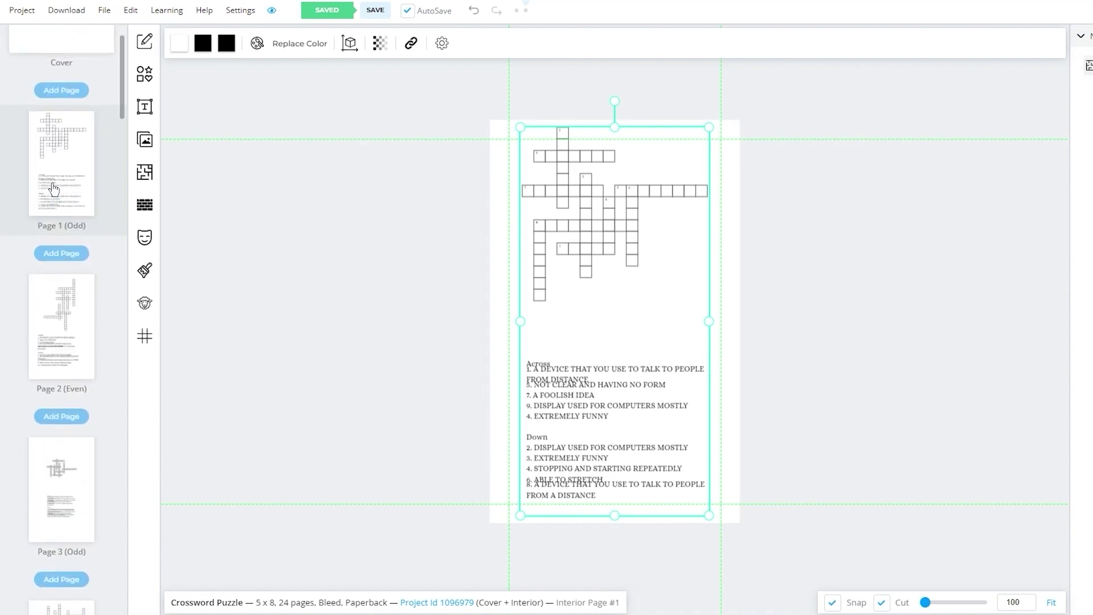
{"action": "left_click", "coordinate": [137, 171]}
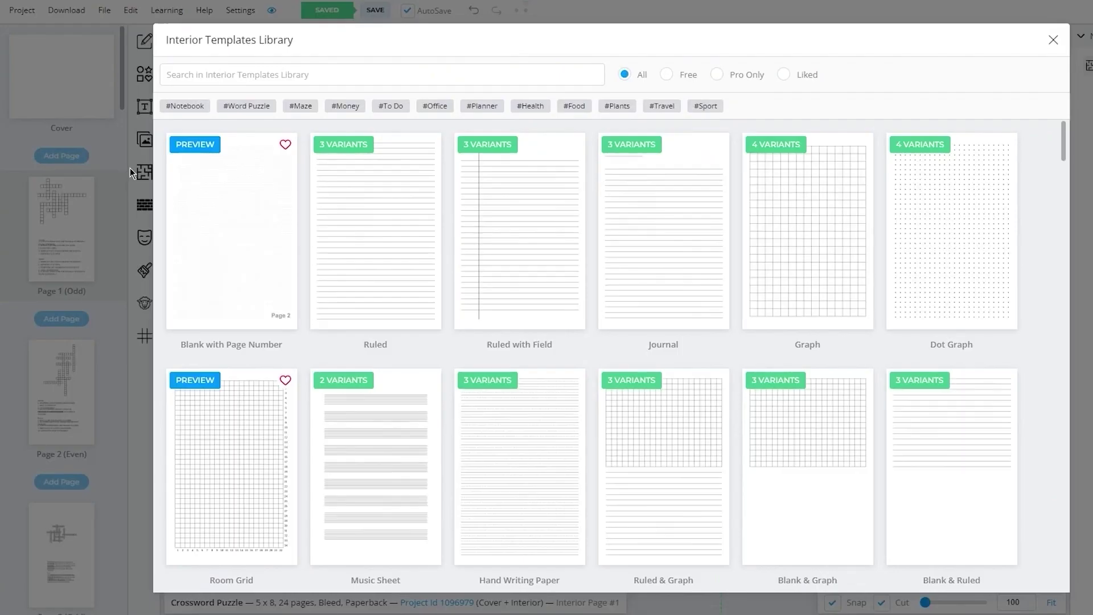
{"action": "left_click", "coordinate": [734, 74]}
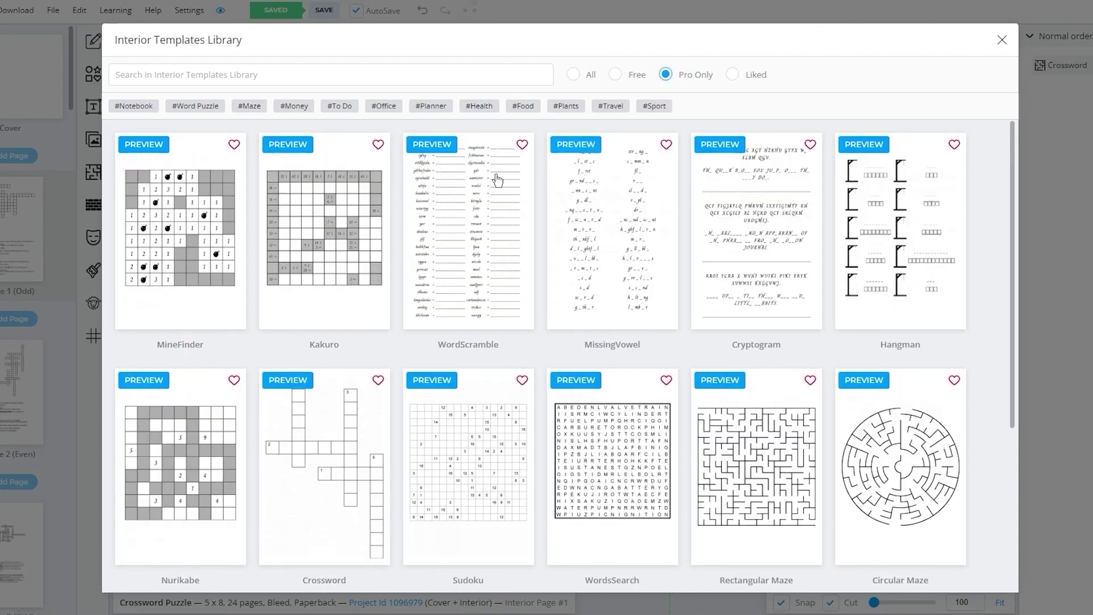
{"action": "scroll", "coordinate": [359, 288], "scroll_direction": "down", "scroll_amount": 2}
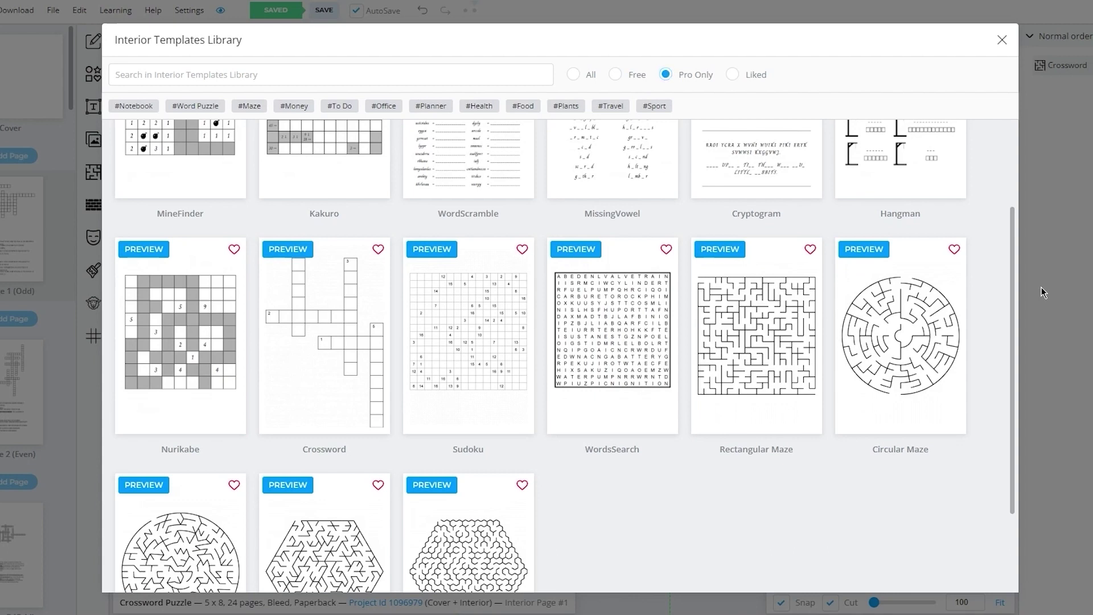
{"action": "left_click", "coordinate": [1001, 39]}
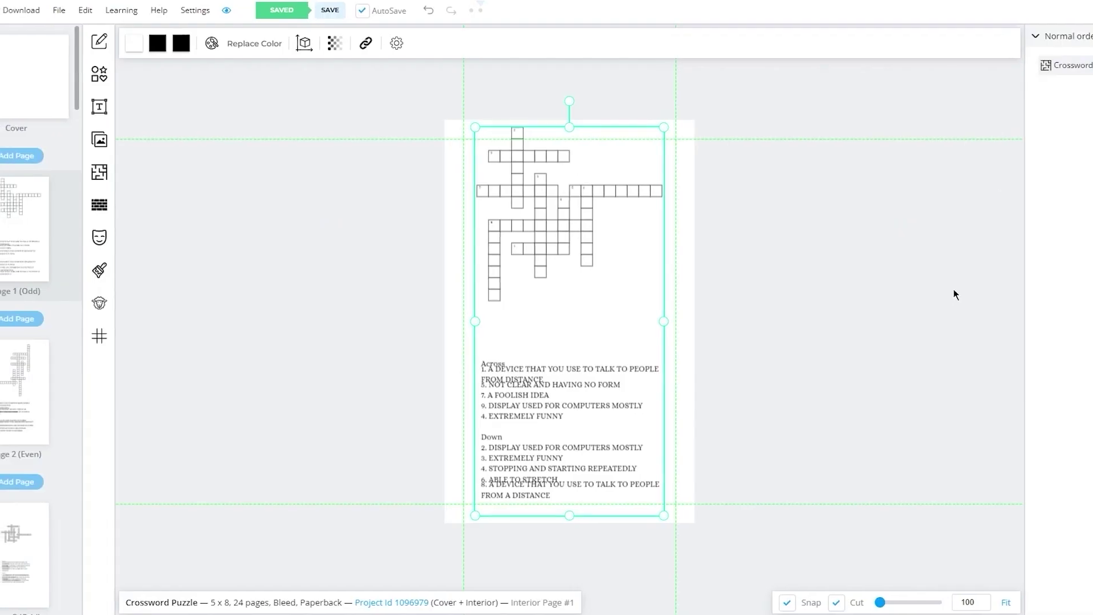